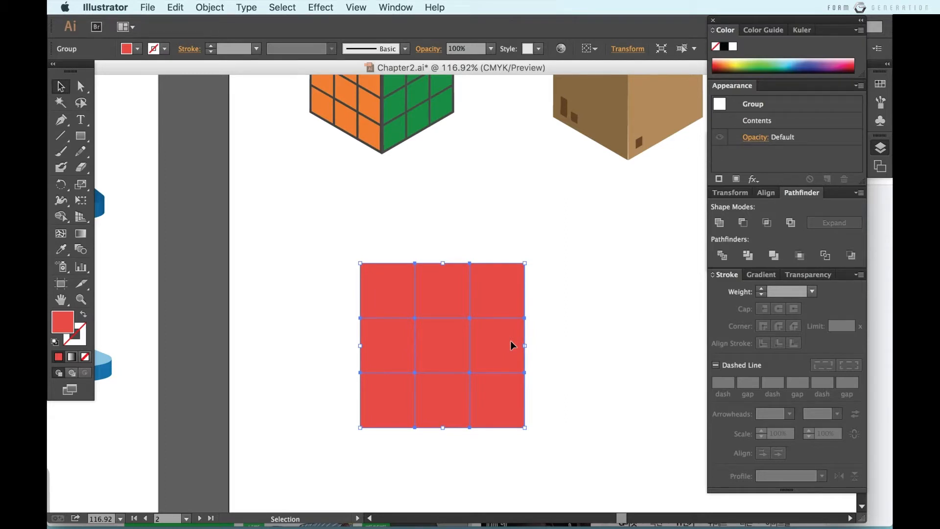
# Ungroup the red three-by-three grid into separate squares
pyautogui.press('super+shift+a')
pyautogui.click(416, 296)
pyautogui.rightClick(462, 334)
pyautogui.click(495, 413)
pyautogui.click(601, 350)
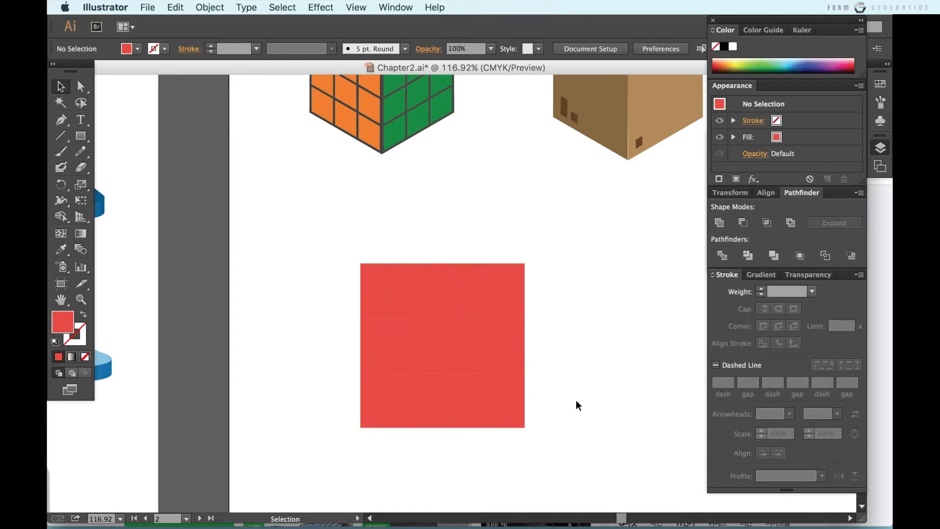
# Give all nine red squares a grey stroke in colour 77776F
pyautogui.moveTo(576, 405); pyautogui.dragTo(347, 252)
pyautogui.doubleClick(80, 340)
pyautogui.click(281, 347)
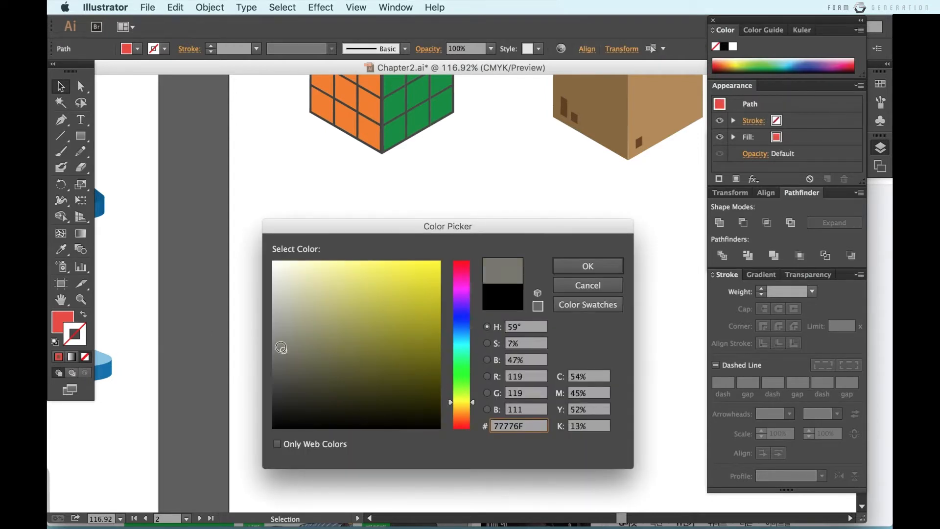
pyautogui.click(589, 272)
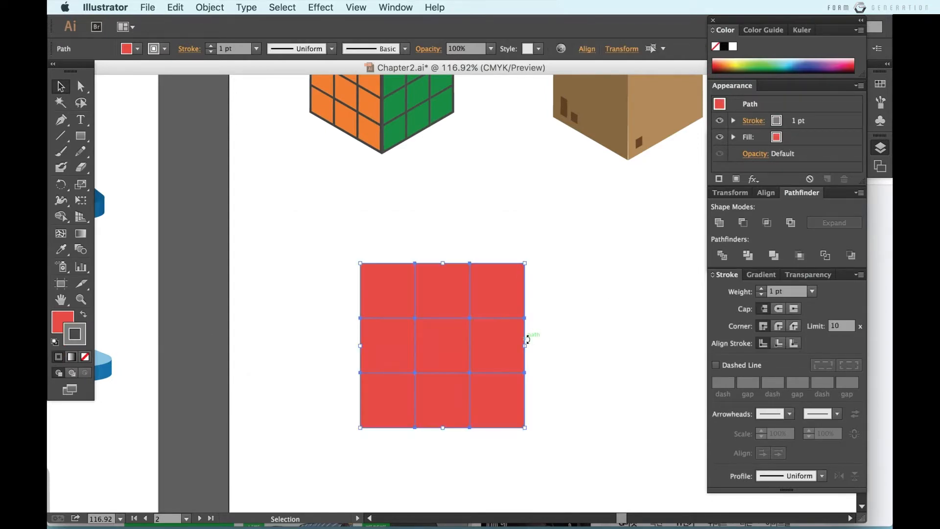
# Scale the nine squares down proportionally to about two-thirds of their size
pyautogui.moveTo(525, 427); pyautogui.dragTo(470, 373)
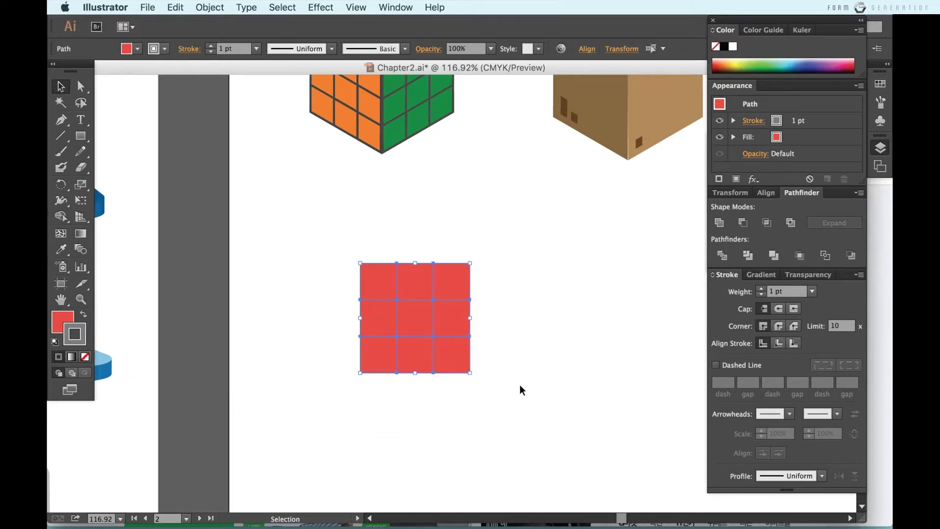
pyautogui.click(498, 382)
pyautogui.scroll(2, 497, 382)
# Set the squares' stroke weight to 4 pt and convert the strokes into filled shapes
pyautogui.click(360, 328)
pyautogui.click(811, 292)
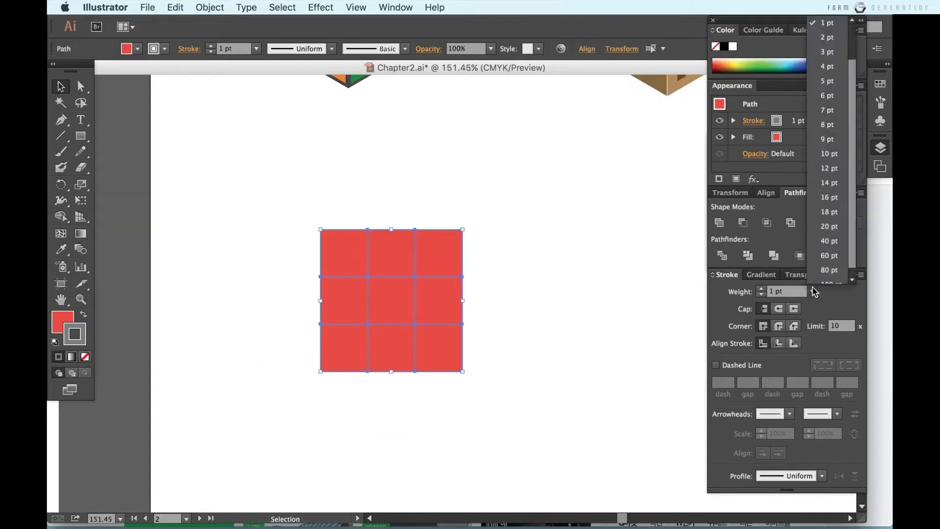
pyautogui.click(828, 81)
pyautogui.click(812, 291)
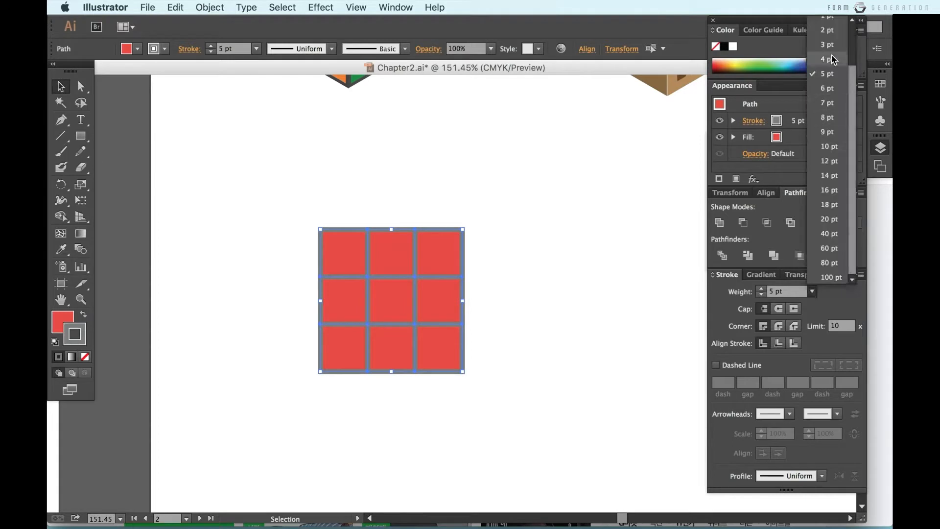
pyautogui.click(831, 55)
pyautogui.click(585, 294)
pyautogui.scroll(3, 585, 294)
pyautogui.hscroll(-2, 584, 295)
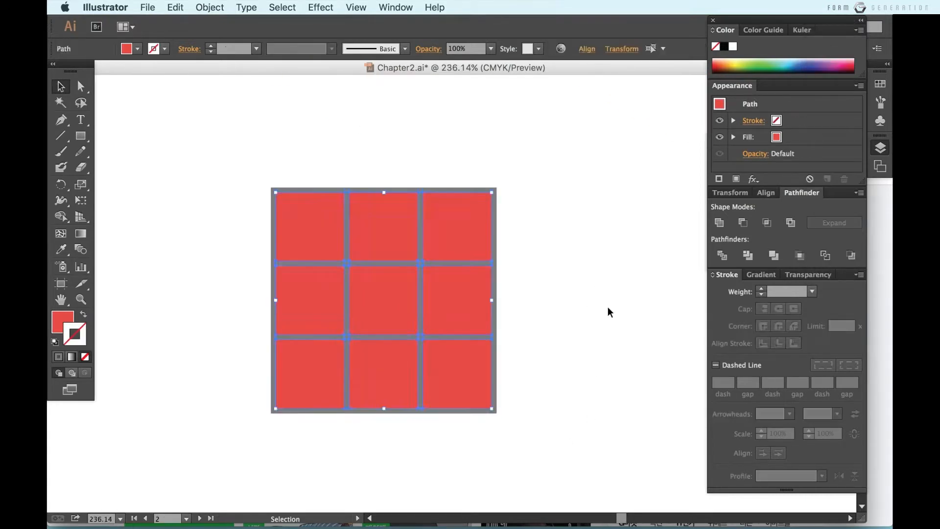
# Select all the red squares with their grey outlines and group them
pyautogui.click(548, 347)
pyautogui.scroll(-5, 548, 347)
pyautogui.scroll(1, 548, 347)
pyautogui.click(498, 392)
pyautogui.click(561, 398)
pyautogui.moveTo(561, 400); pyautogui.dragTo(348, 264)
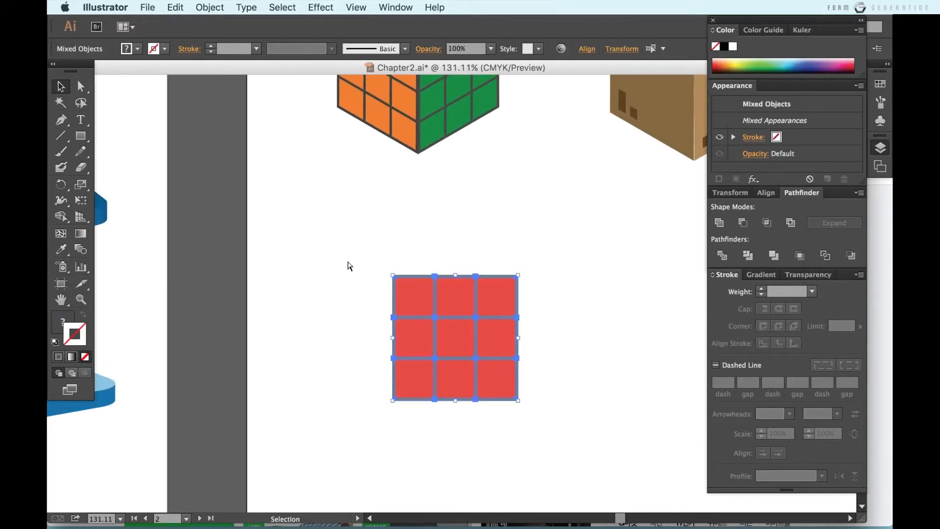
pyautogui.press('super+g')
# Start a 3D Extrude & Bevel effect on the grid group with the Isometric Top position
pyautogui.click(321, 7)
pyautogui.moveTo(366, 90)
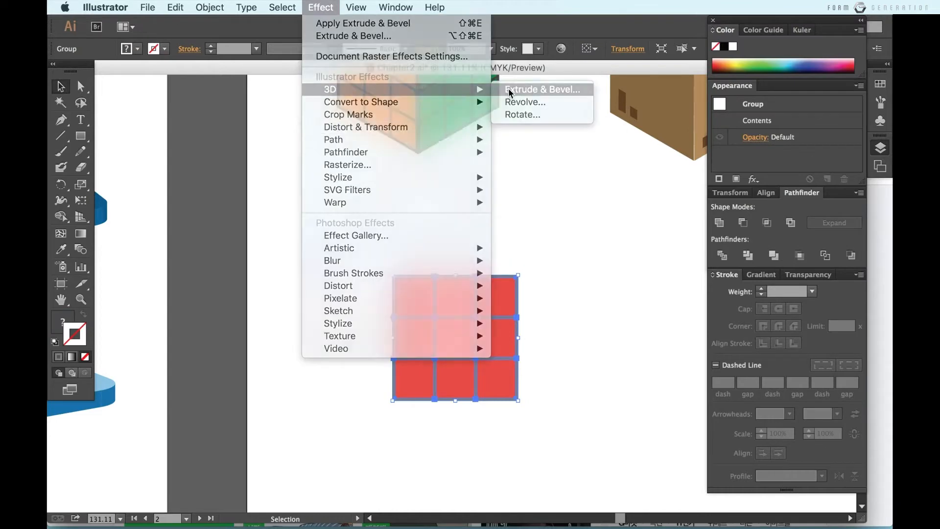
pyautogui.click(509, 89)
pyautogui.click(689, 49)
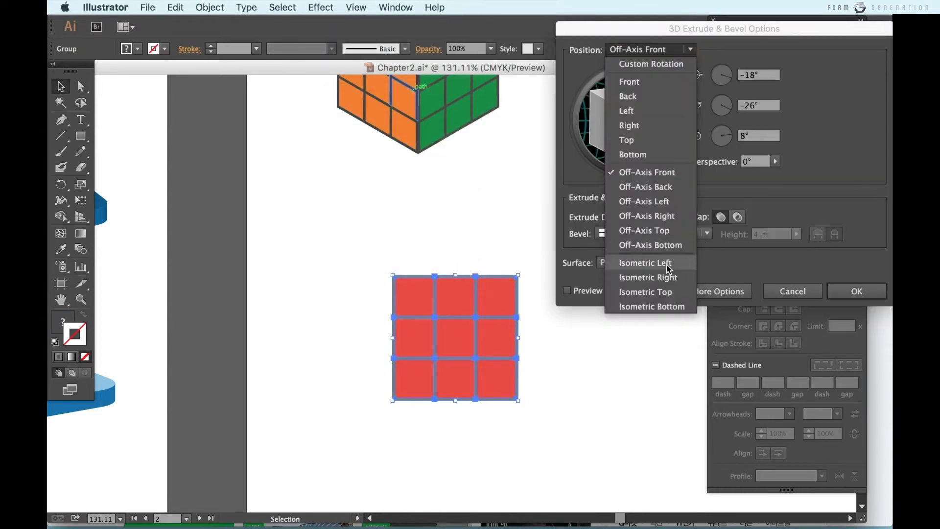
pyautogui.click(644, 292)
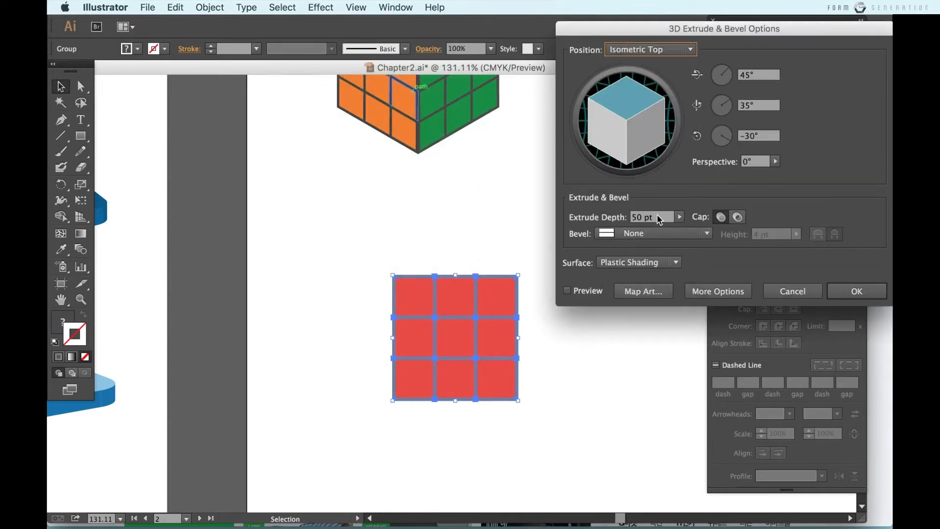
# Set the extrude depth to 0 pt and the surface to No Shading, and apply the effect
pyautogui.moveTo(659, 220); pyautogui.dragTo(565, 221)
pyautogui.write('0')
pyautogui.click(586, 292)
pyautogui.click(624, 262)
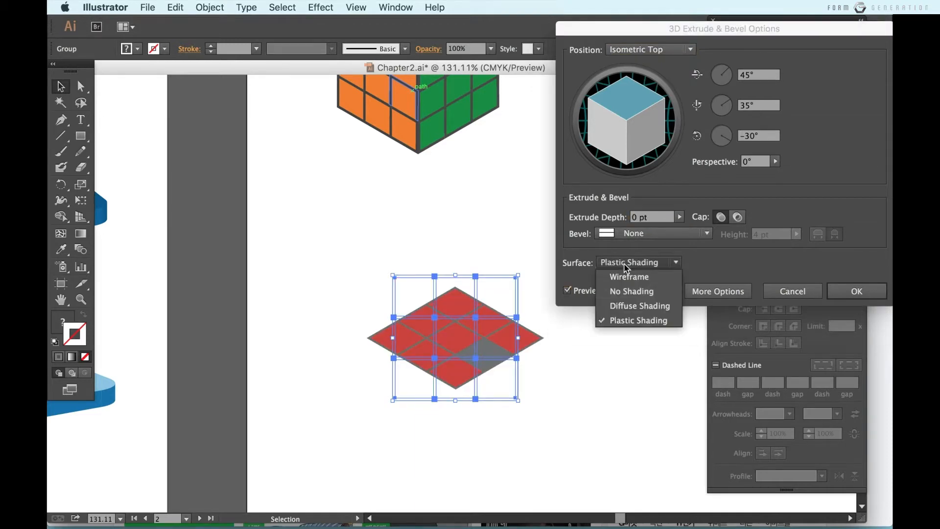
pyautogui.click(629, 291)
pyautogui.press('Return')
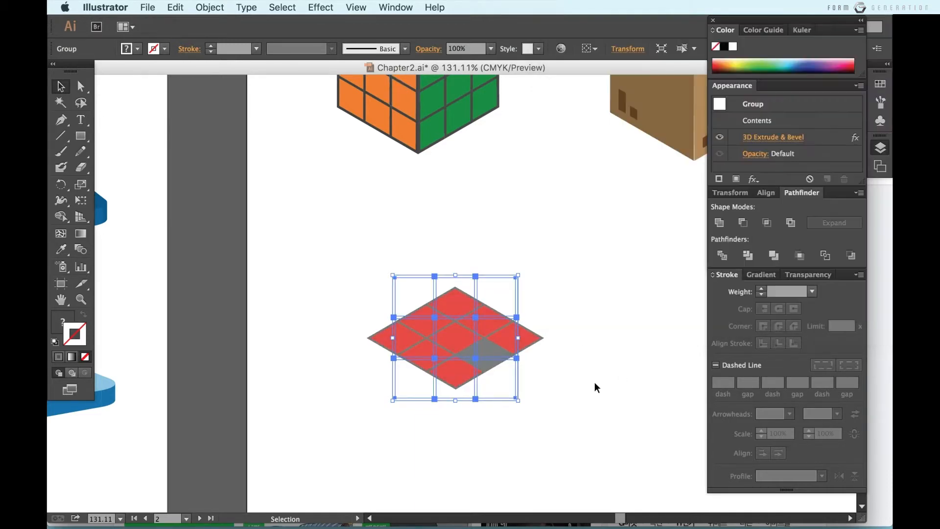
pyautogui.rightClick(474, 332)
pyautogui.click(495, 396)
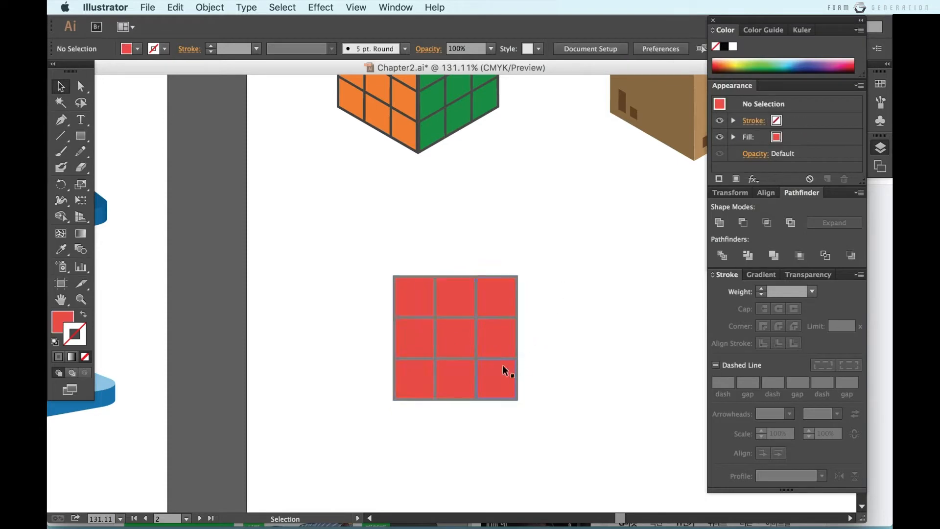
pyautogui.press('Escape')
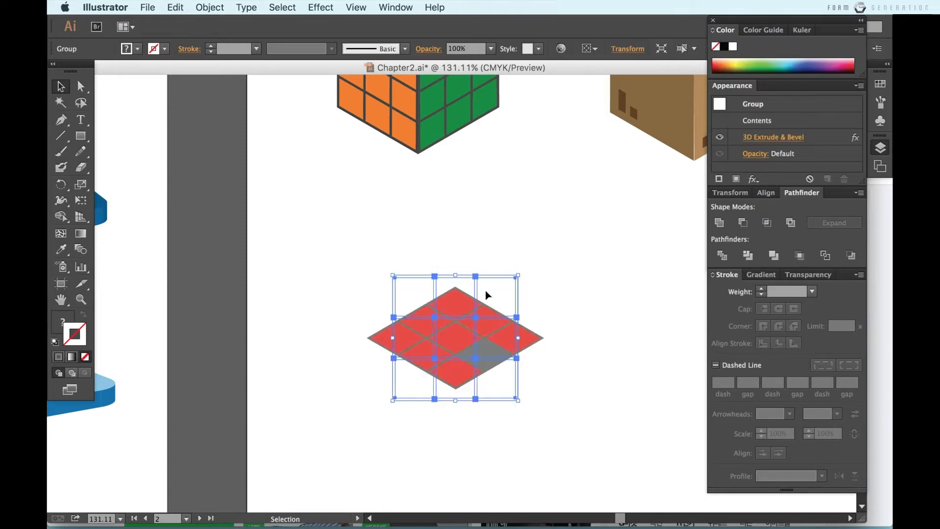
# Expand the isometric grid's appearance and select the grey shape covering one of its tiles
pyautogui.click(210, 6)
pyautogui.click(239, 152)
pyautogui.click(541, 323)
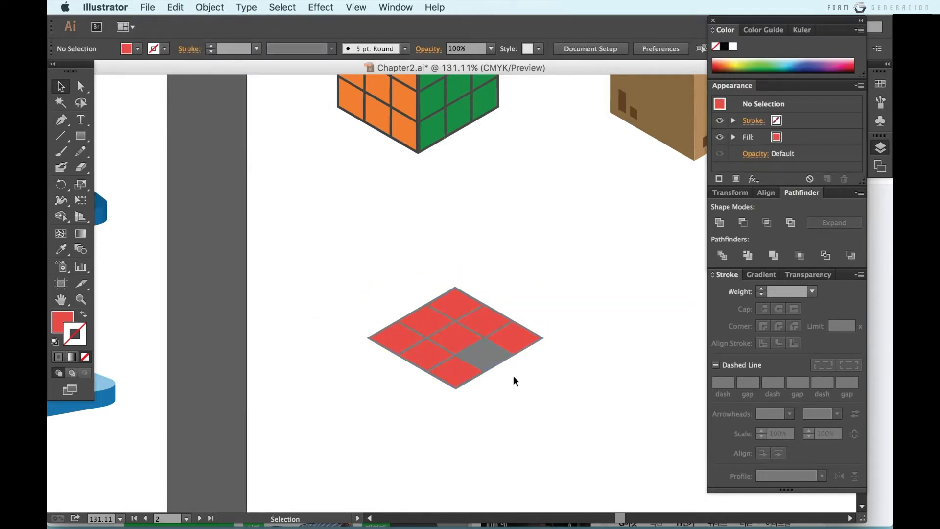
pyautogui.press('a')
pyautogui.click(488, 354)
pyautogui.scroll(7, 504, 371)
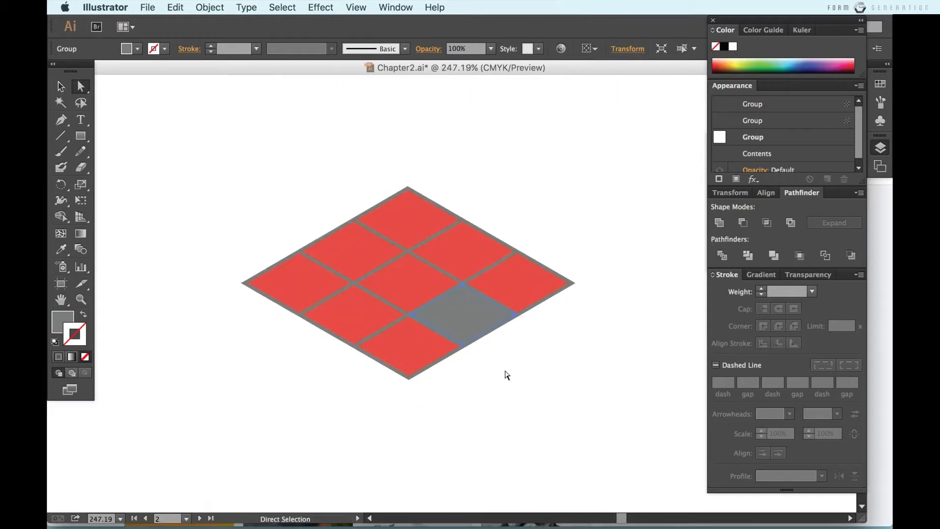
# Send the grey shape covering the tile behind the red tiles of the expanded grid
pyautogui.press('v')
pyautogui.click(508, 365)
pyautogui.click(469, 322)
pyautogui.press('a')
pyautogui.click(481, 348)
pyautogui.click(473, 335)
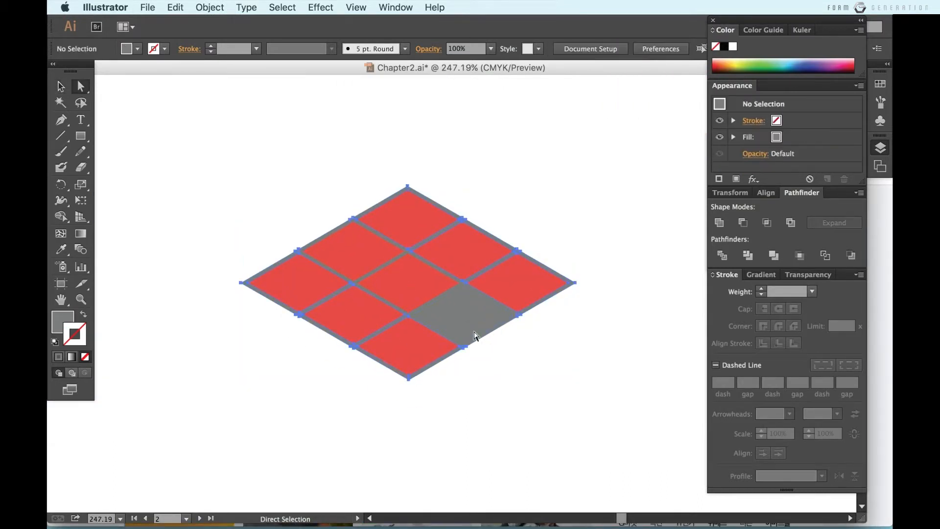
pyautogui.click(512, 377)
pyautogui.click(462, 316)
pyautogui.press('super+z')
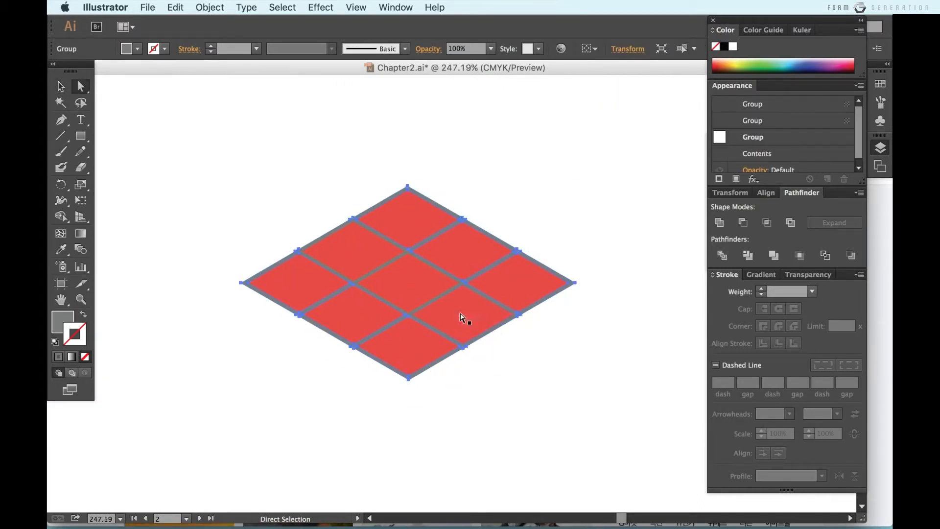
pyautogui.press('v')
pyautogui.click(534, 368)
pyautogui.scroll(-7, 534, 368)
# Try moving the expanded grid, and undo the move, the grey shape's reordering and the expansion
pyautogui.click(453, 314)
pyautogui.scroll(-3, 366, 247)
pyautogui.hscroll(3, 441, 246)
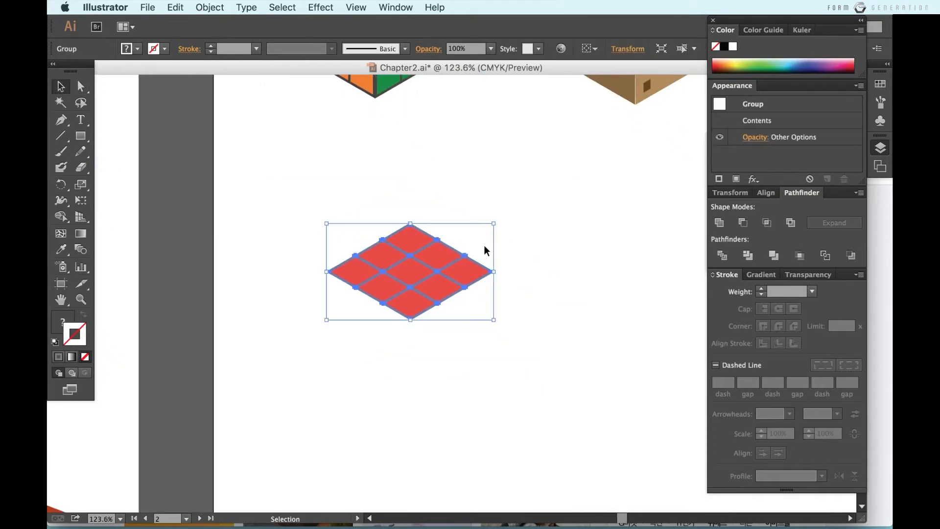
pyautogui.click(483, 245)
pyautogui.scroll(1, 460, 284)
pyautogui.click(440, 308)
pyautogui.moveTo(434, 306); pyautogui.dragTo(370, 380)
pyautogui.press('super+z')
pyautogui.press('a')
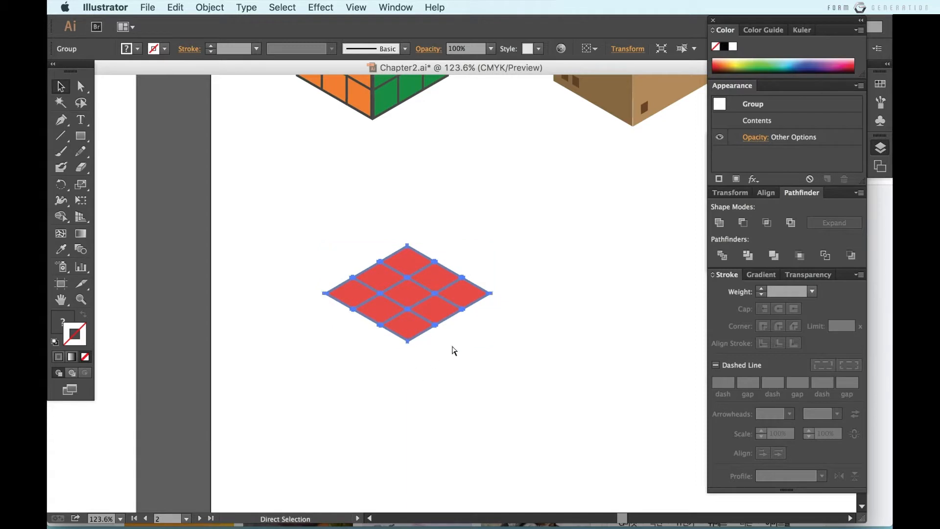
pyautogui.press('super+z')
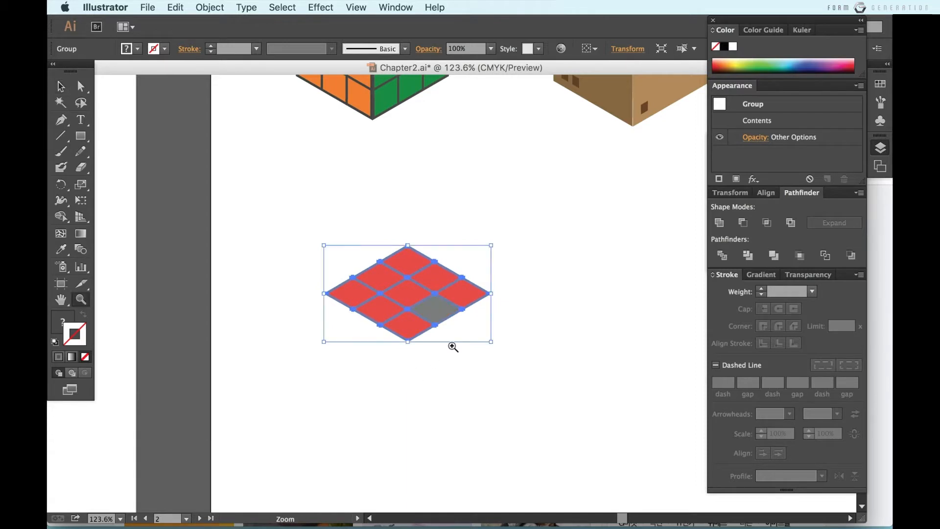
pyautogui.press('super+z')
# Duplicate the isometric grid into a row of three and shift the middle one slightly left
pyautogui.press('v')
pyautogui.click(519, 370)
pyautogui.click(416, 272)
pyautogui.moveTo(419, 275); pyautogui.dragTo(253, 275)
pyautogui.moveTo(458, 286); pyautogui.dragTo(440, 289)
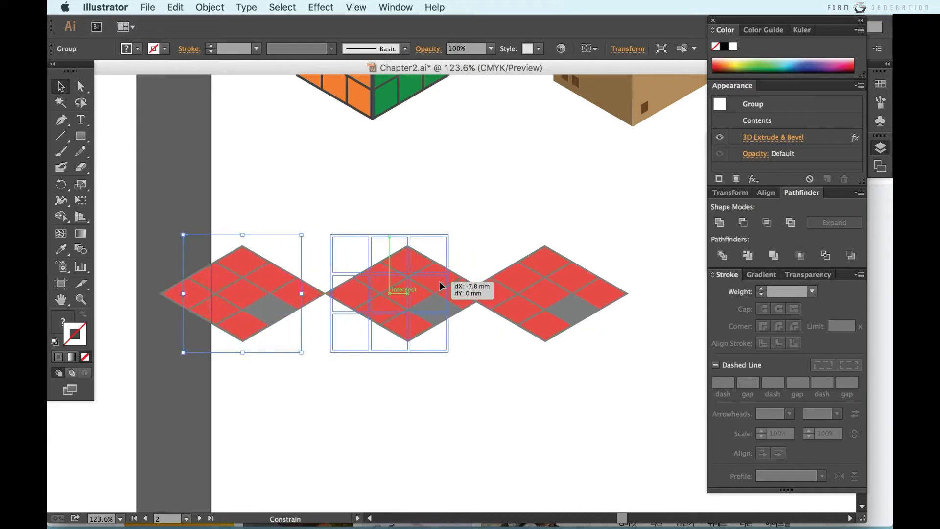
# Change the rightmost grid's 3D Extrude & Bevel position to Isometric Left
pyautogui.click(567, 297)
pyautogui.click(772, 139)
pyautogui.click(655, 49)
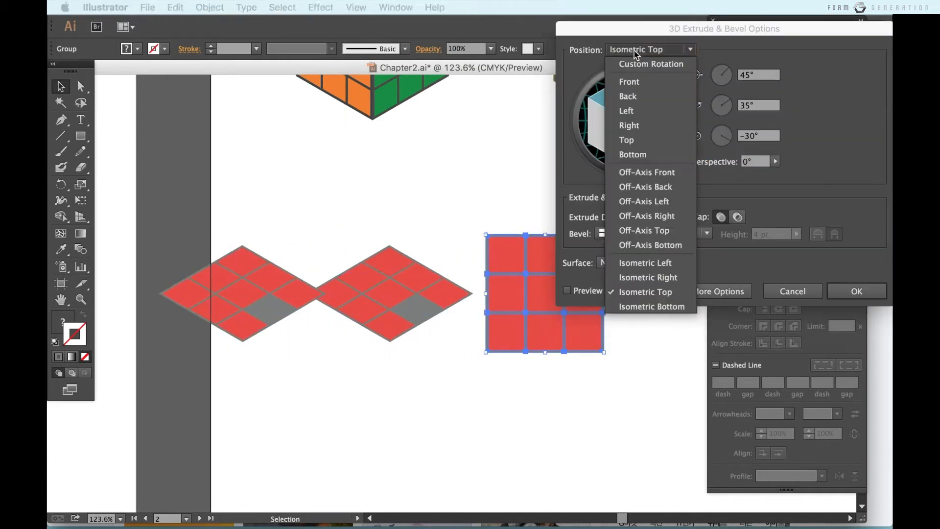
pyautogui.click(645, 261)
pyautogui.click(842, 292)
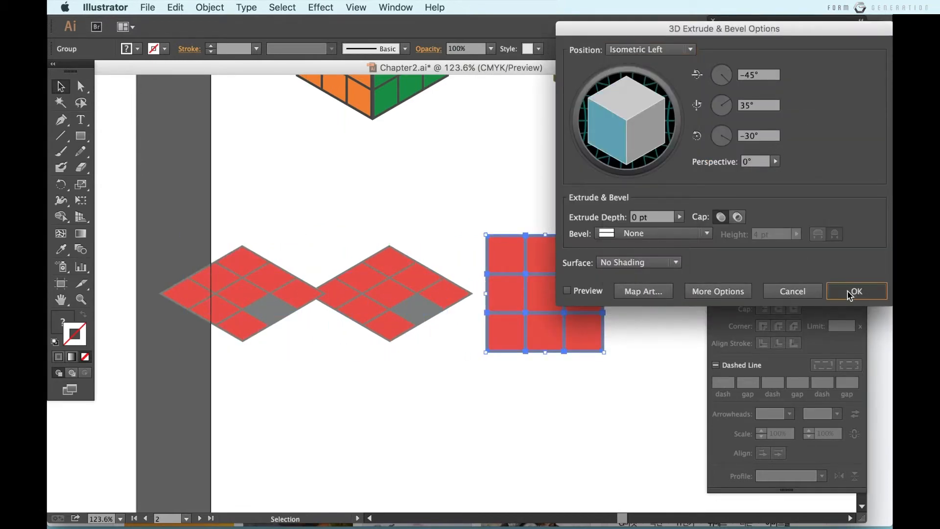
# Move the Isometric Left face to the left of the middle grid and the leftmost grid to its right
pyautogui.click(558, 405)
pyautogui.moveTo(556, 325); pyautogui.dragTo(337, 345)
pyautogui.moveTo(237, 291); pyautogui.dragTo(509, 301)
# Change the right-hand grid's 3D Extrude & Bevel position to Isometric Right
pyautogui.click(318, 7)
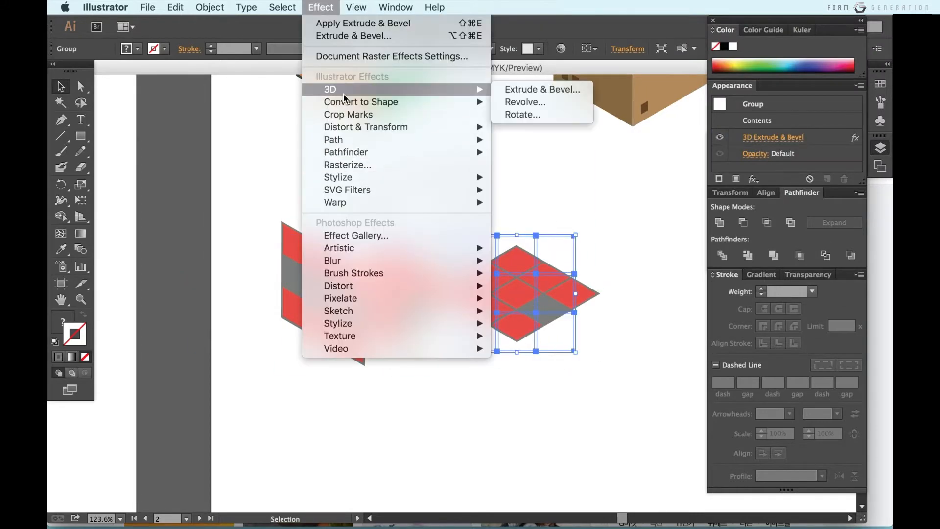
pyautogui.click(544, 242)
pyautogui.click(773, 138)
pyautogui.click(656, 50)
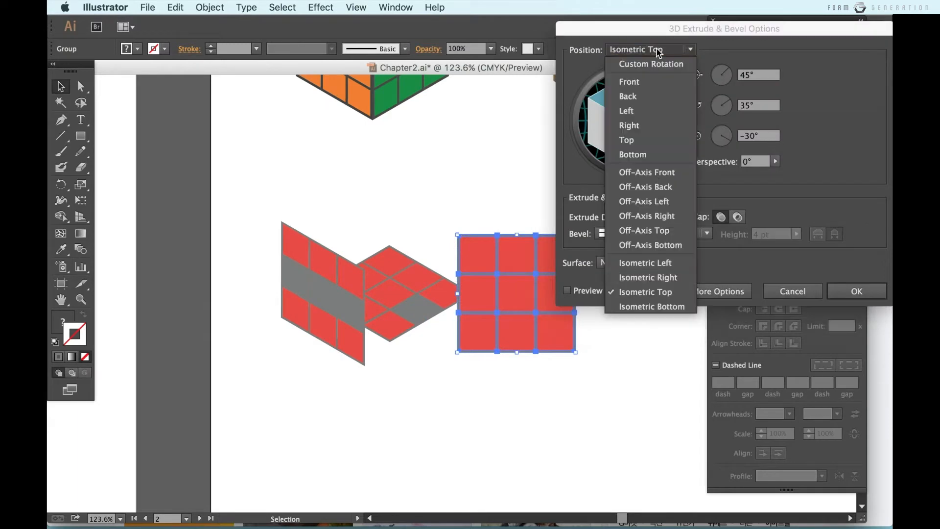
pyautogui.click(667, 276)
pyautogui.click(567, 291)
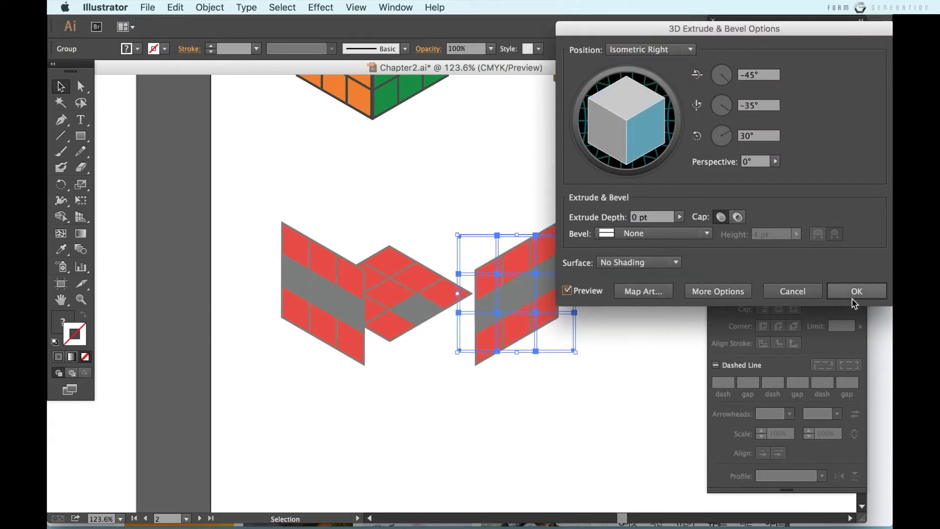
pyautogui.click(852, 297)
# Move the top-face grid above and between the two side faces, and expand its appearance
pyautogui.click(504, 236)
pyautogui.moveTo(397, 289); pyautogui.dragTo(421, 196)
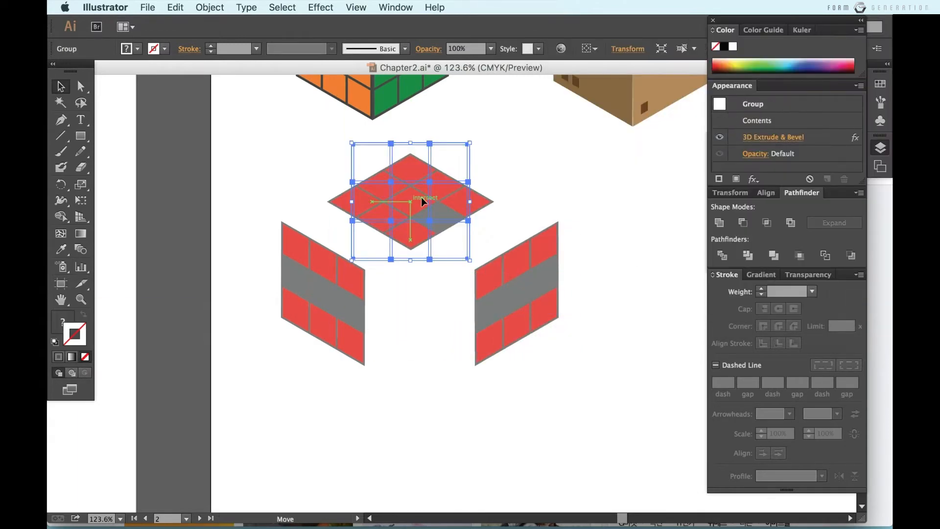
pyautogui.click(214, 8)
pyautogui.click(244, 155)
pyautogui.click(489, 168)
# Recolour the grey shape on the top face with the red sampled from a neighbouring tile
pyautogui.press('a')
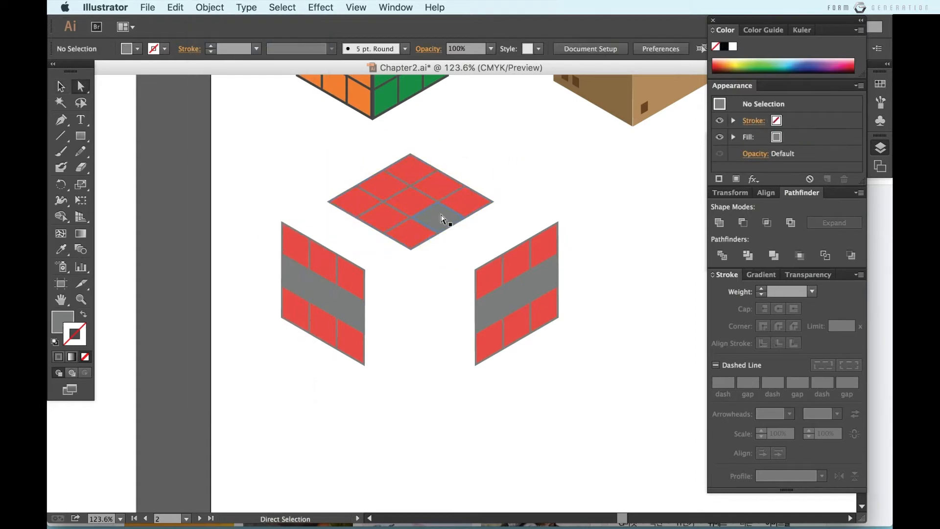
pyautogui.click(443, 220)
pyautogui.press('i')
pyautogui.click(441, 179)
pyautogui.press('v')
pyautogui.click(432, 316)
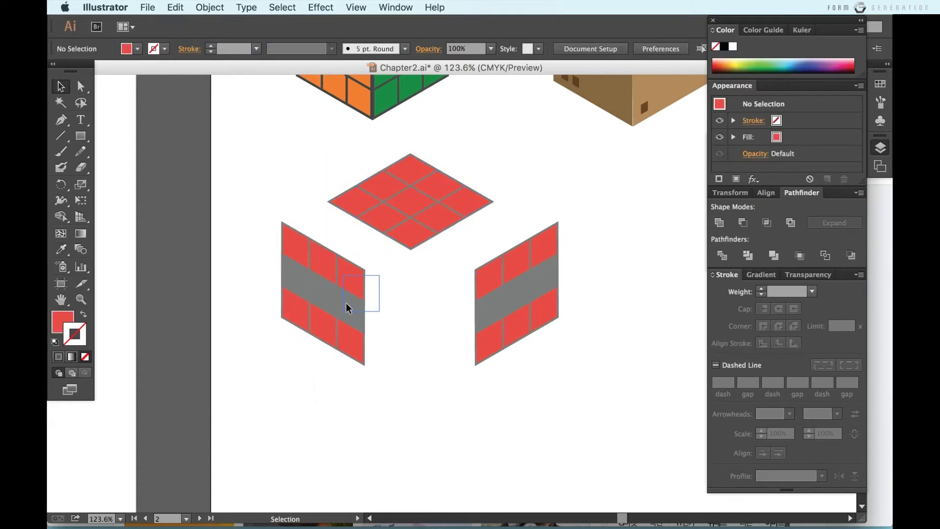
# Expand the appearance of the left face of the cube
pyautogui.moveTo(346, 308); pyautogui.dragTo(345, 310)
pyautogui.click(209, 7)
pyautogui.click(245, 152)
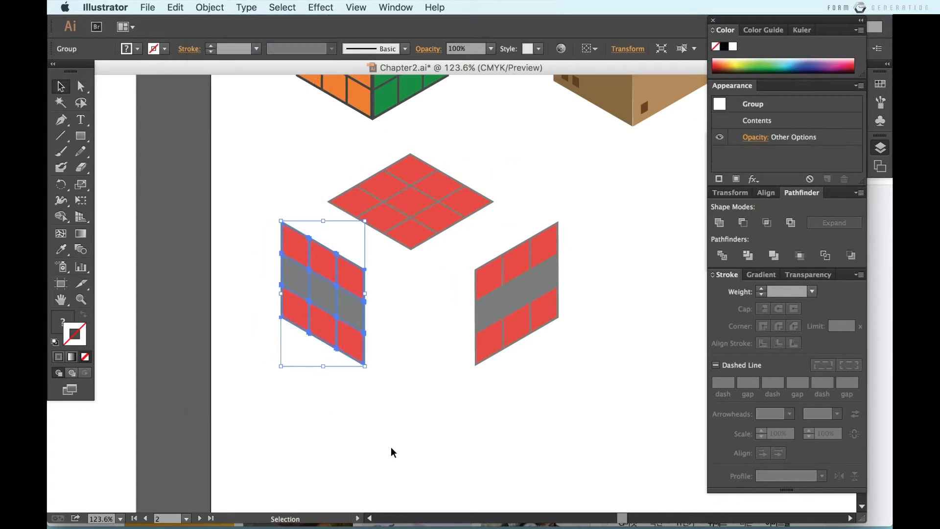
pyautogui.click(391, 447)
# Send the grey shapes covering the left face's middle row behind its tiles, and snap the face to the top face's lower-left edge
pyautogui.scroll(3, 323, 314)
pyautogui.press('a')
pyautogui.click(346, 299)
pyautogui.press('shift+super+bracketleft')
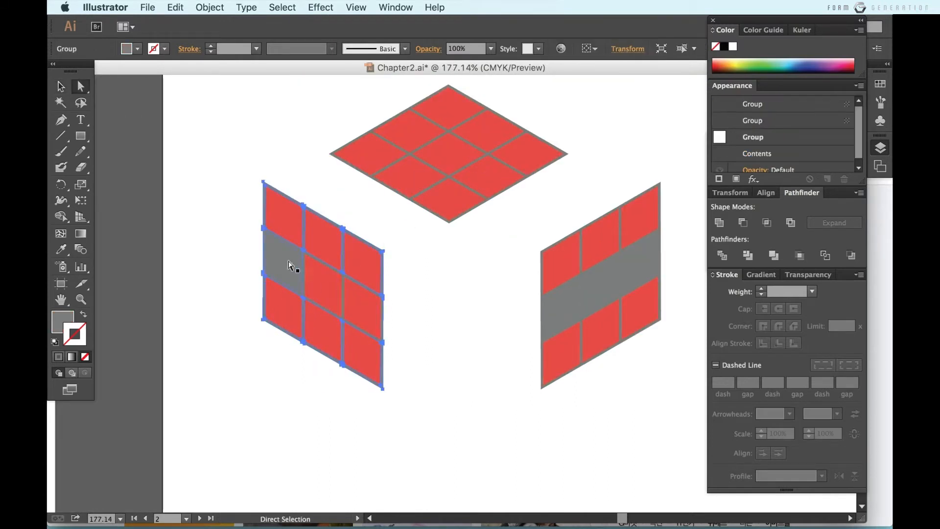
pyautogui.click(255, 300)
pyautogui.click(285, 269)
pyautogui.press('shift+super+bracketleft')
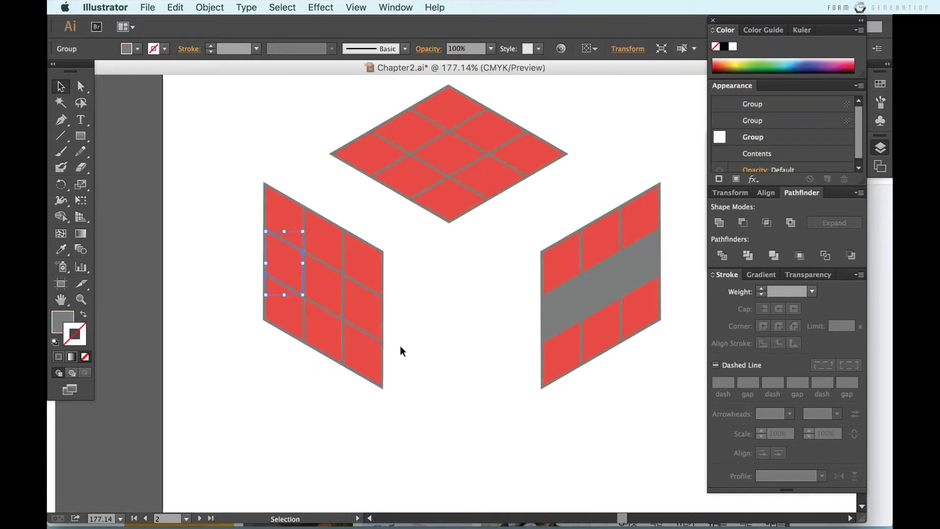
pyautogui.moveTo(349, 297); pyautogui.dragTo(403, 274)
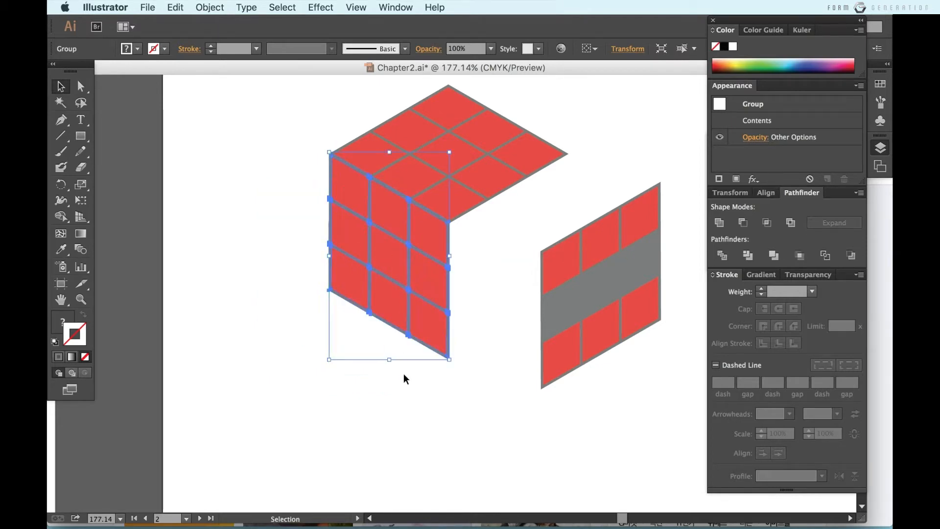
# Recolour all nine tiles of the cube's left face green
pyautogui.click(404, 373)
pyautogui.click(393, 275)
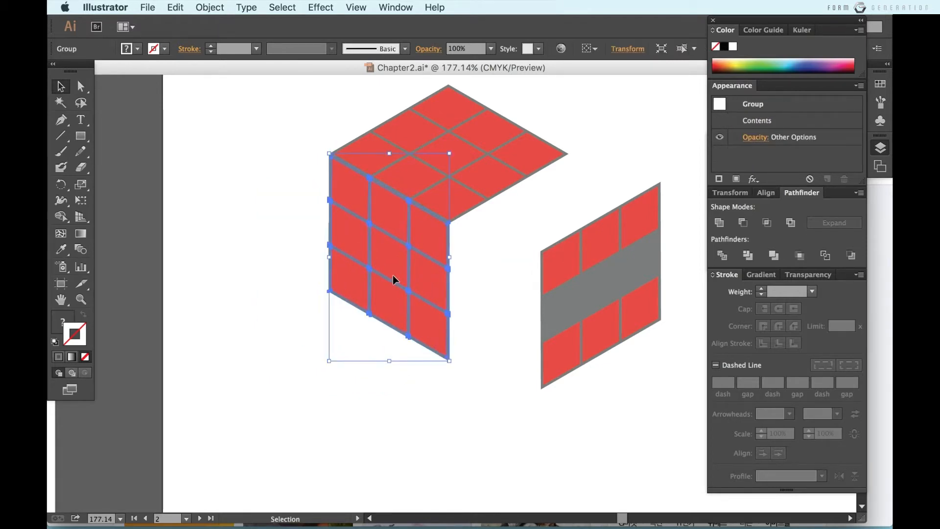
pyautogui.press('a')
pyautogui.click(293, 199)
pyautogui.click(385, 216)
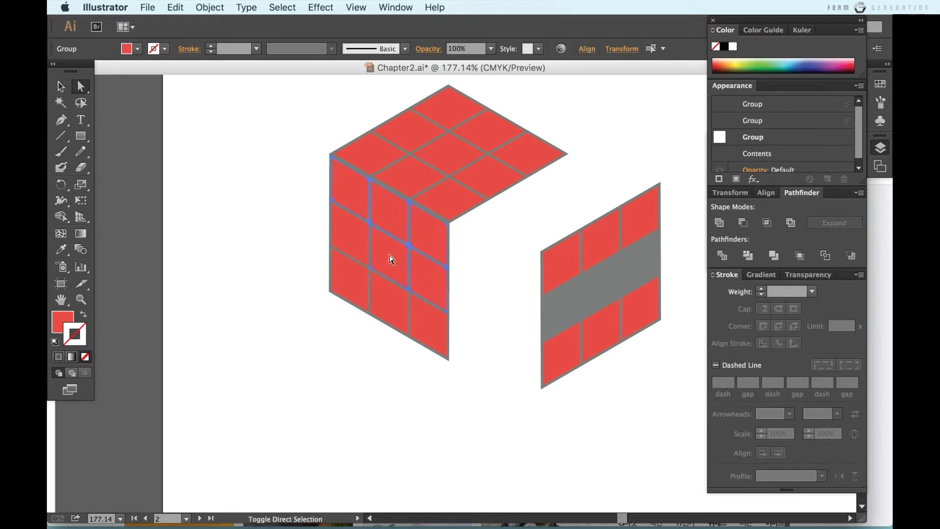
pyautogui.keyDown('shift'); pyautogui.click(355, 286); pyautogui.keyUp('shift')
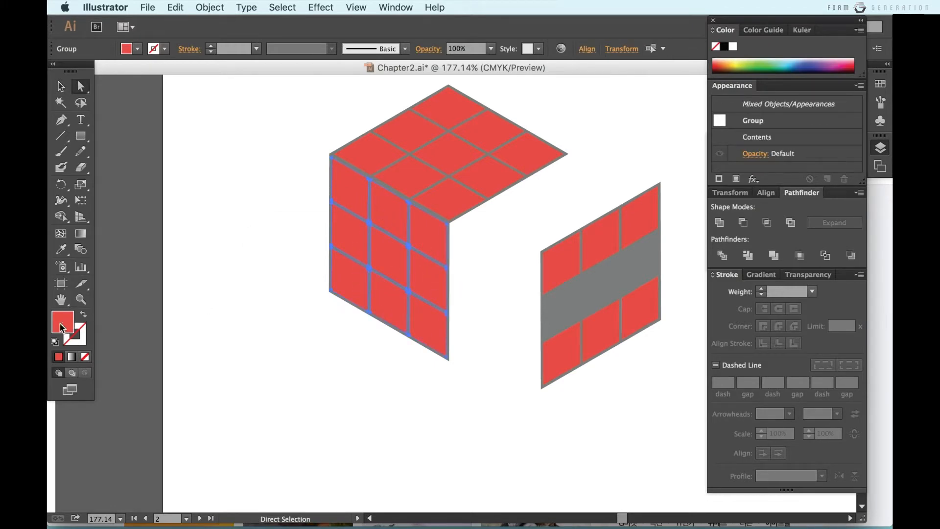
pyautogui.doubleClick(62, 327)
pyautogui.click(461, 362)
pyautogui.click(589, 267)
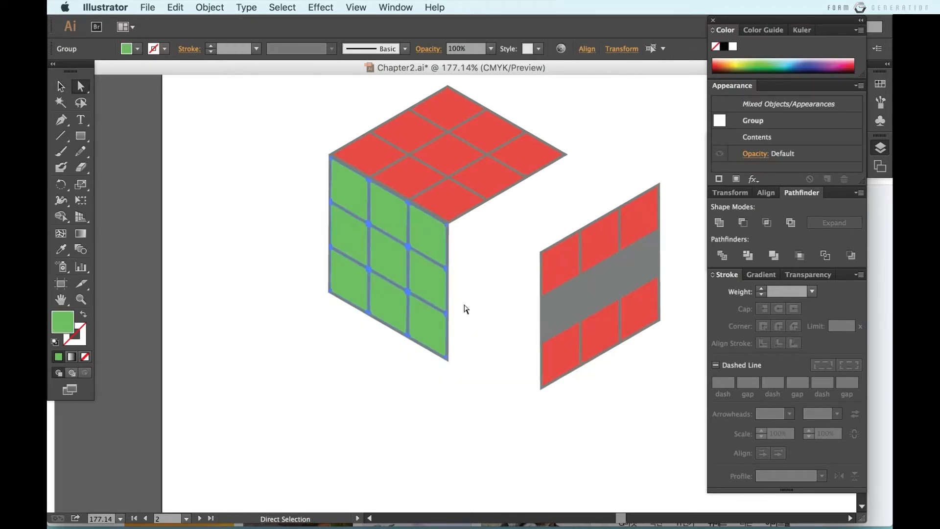
# Expand the appearance of the separate right face
pyautogui.moveTo(464, 305); pyautogui.dragTo(438, 332)
pyautogui.press('v')
pyautogui.click(453, 345)
pyautogui.click(599, 329)
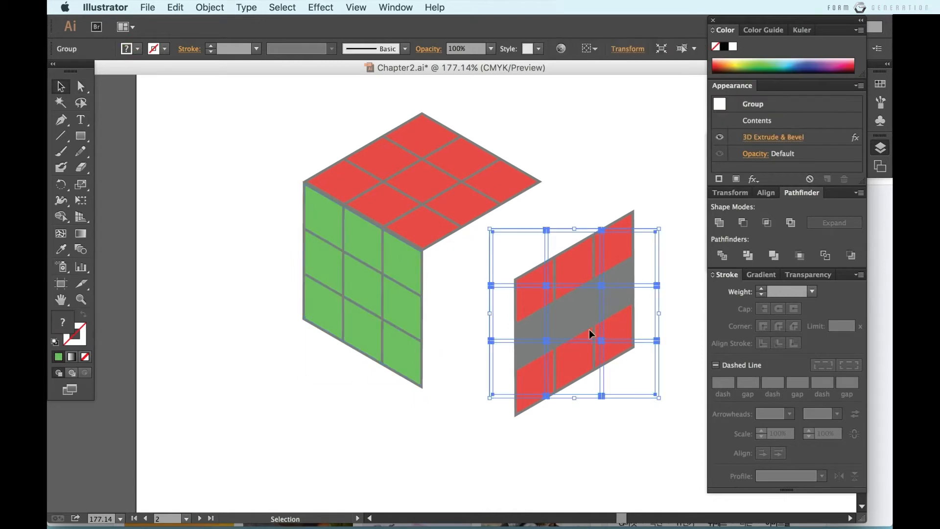
pyautogui.click(212, 6)
pyautogui.click(242, 156)
pyautogui.click(616, 176)
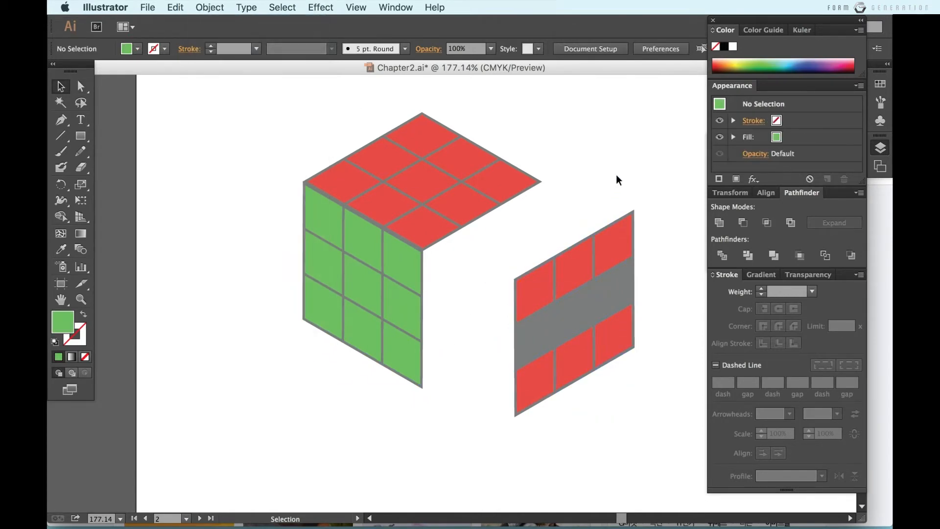
# Send the grey shapes covering the right face's middle row behind its tiles, and snap the face against the cube's top and left faces
pyautogui.click(575, 321)
pyautogui.press('a')
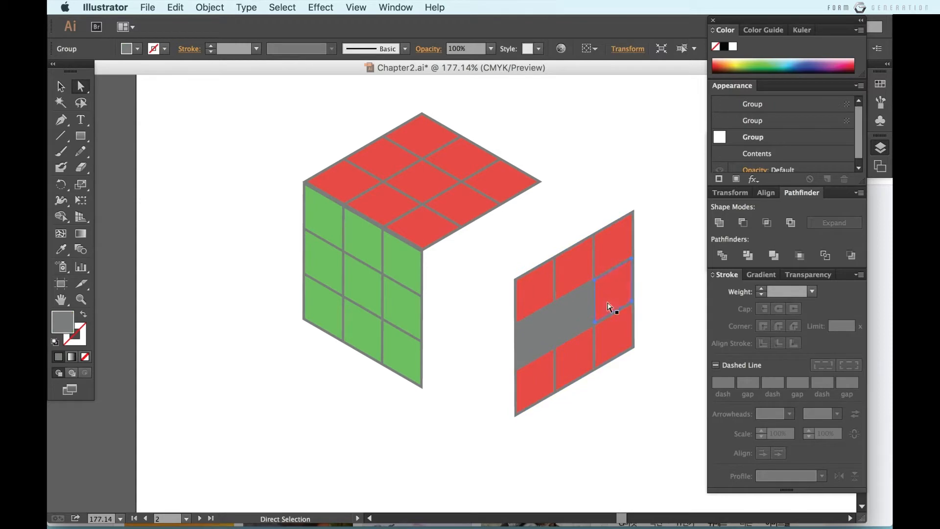
pyautogui.press('v')
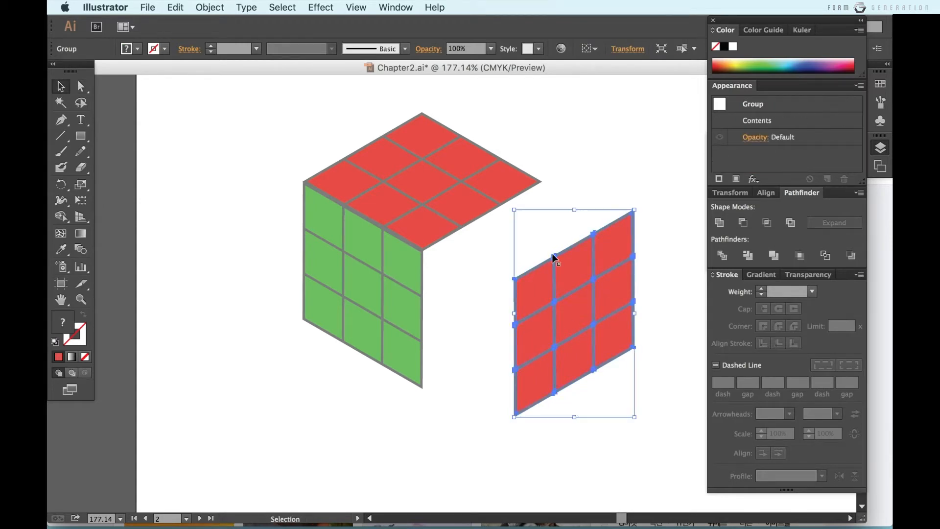
pyautogui.moveTo(547, 264); pyautogui.dragTo(479, 243)
pyautogui.click(583, 237)
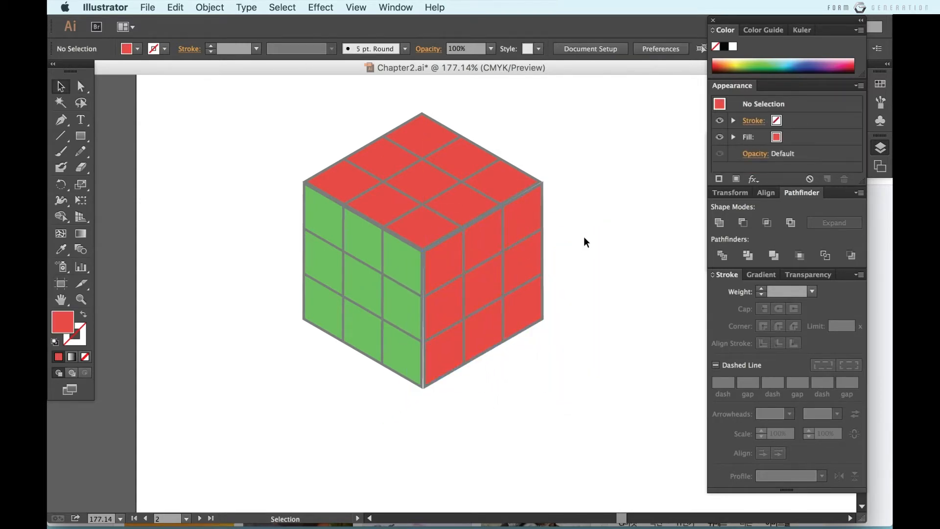
pyautogui.click(525, 260)
pyautogui.click(597, 290)
# Recolour all nine tiles of the cube's right face white (FFFFFF)
pyautogui.scroll(-5, 597, 290)
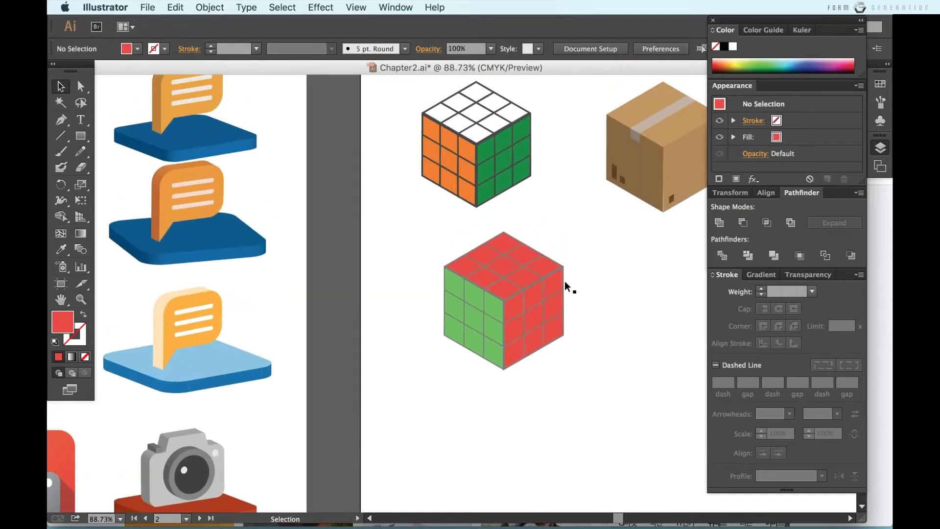
pyautogui.scroll(4, 526, 321)
pyautogui.press('a')
pyautogui.click(504, 301)
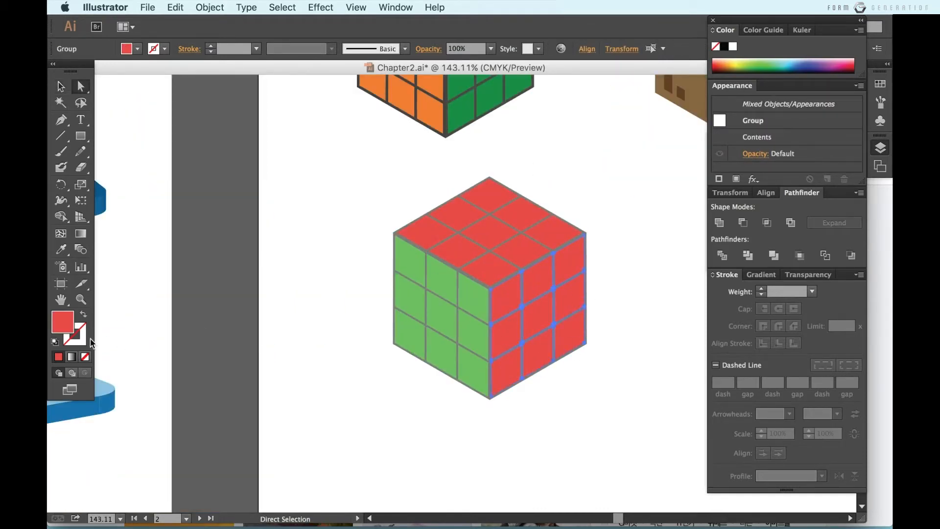
pyautogui.doubleClick(64, 323)
pyautogui.moveTo(313, 277); pyautogui.dragTo(266, 252)
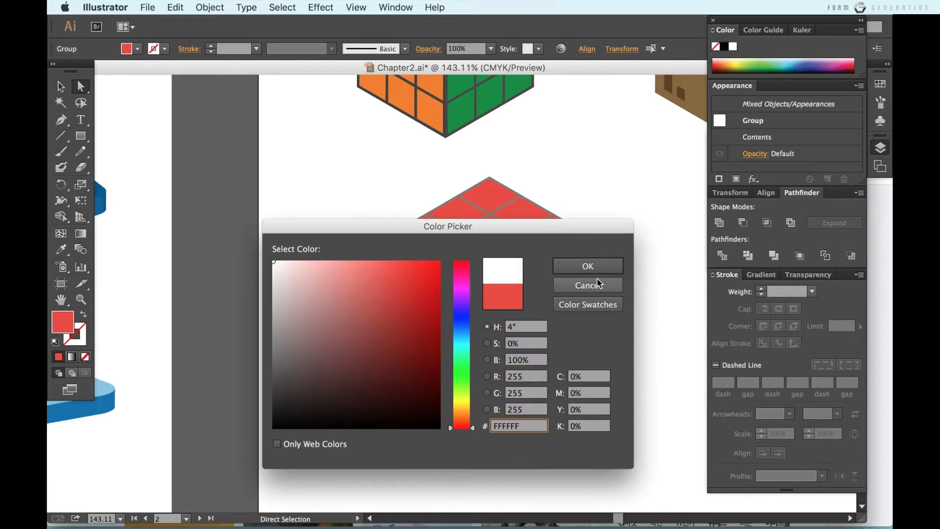
pyautogui.click(605, 267)
pyautogui.press('v')
pyautogui.click(607, 431)
# Select the whole new cube and move it slightly to the left beneath the reference Rubik's cube
pyautogui.scroll(-10, 607, 431)
pyautogui.hscroll(3, 607, 431)
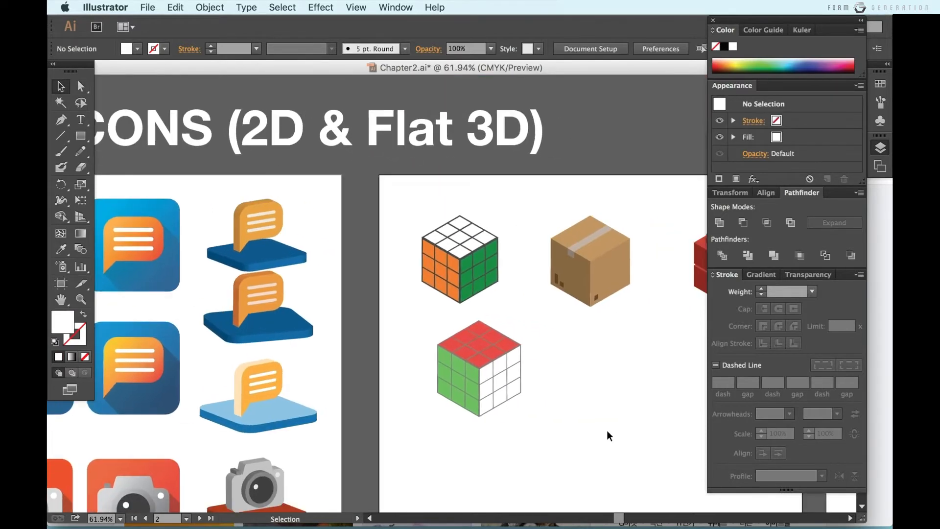
pyautogui.scroll(-1, 531, 406)
pyautogui.hscroll(1, 532, 405)
pyautogui.moveTo(535, 405); pyautogui.dragTo(413, 315)
pyautogui.moveTo(496, 353); pyautogui.dragTo(481, 349)
pyautogui.click(570, 398)
pyautogui.hscroll(4, 571, 398)
pyautogui.scroll(-1, 571, 398)
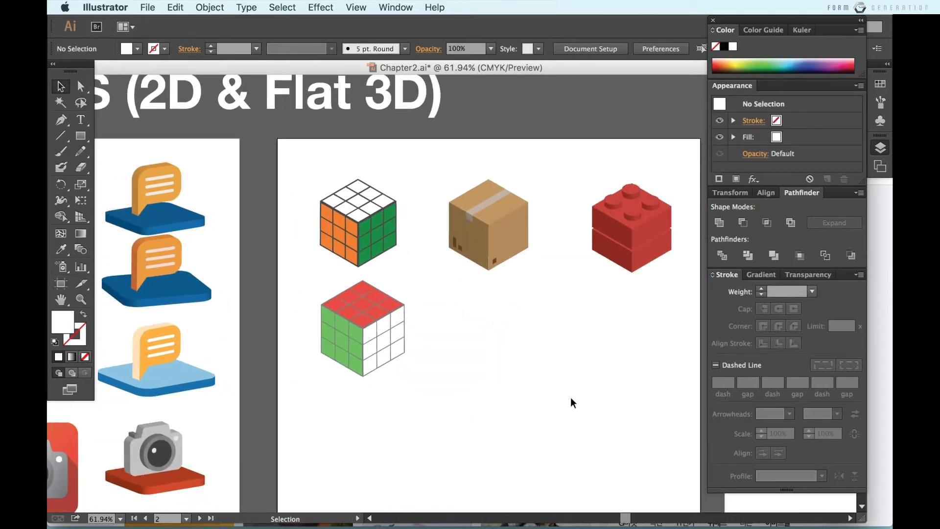
# Draw a square below the cardboard box and fill it with a pale orange
pyautogui.scroll(2, 571, 398)
pyautogui.scroll(5, 570, 398)
pyautogui.scroll(-1, 570, 397)
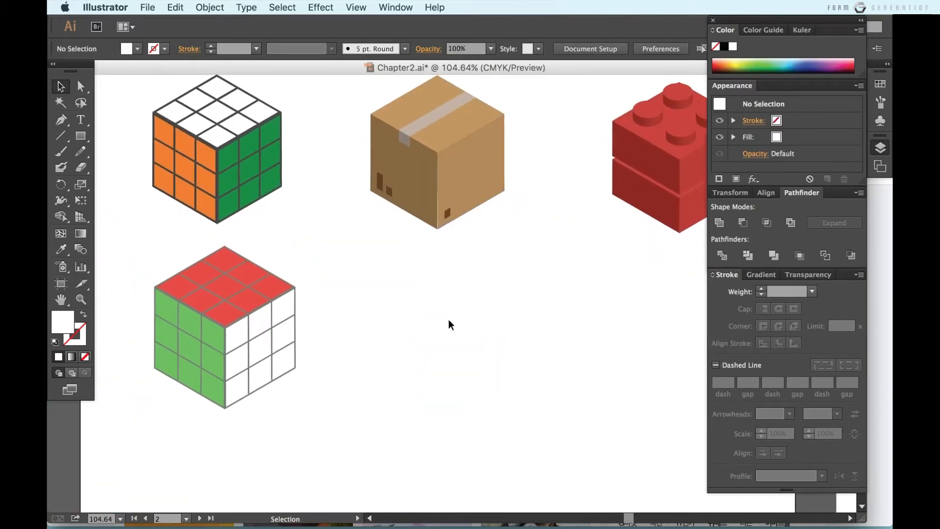
pyautogui.scroll(-4, 448, 320)
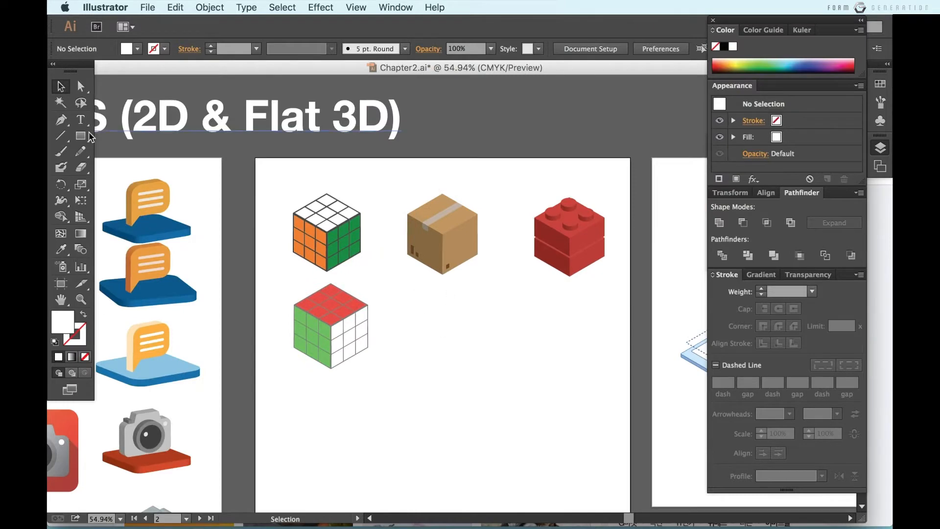
pyautogui.click(82, 136)
pyautogui.click(431, 318)
pyautogui.press('Return')
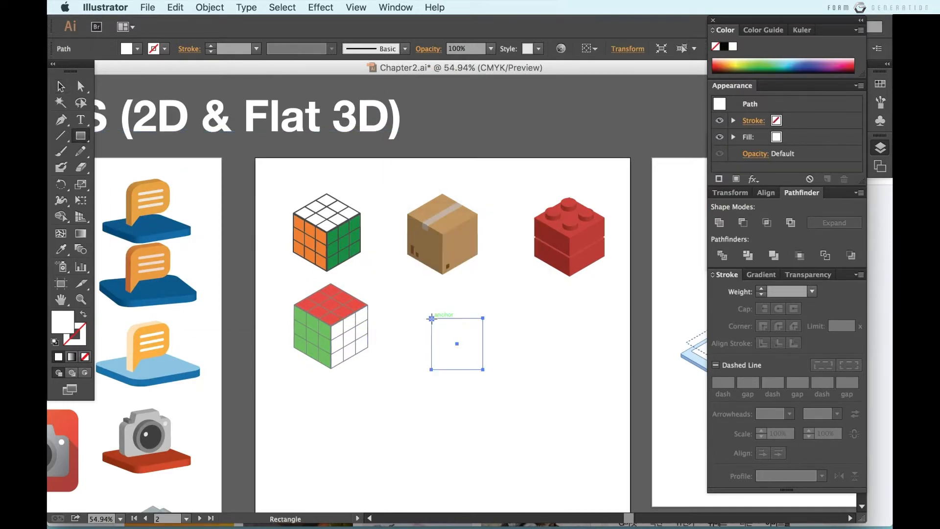
pyautogui.doubleClick(62, 322)
pyautogui.click(450, 411)
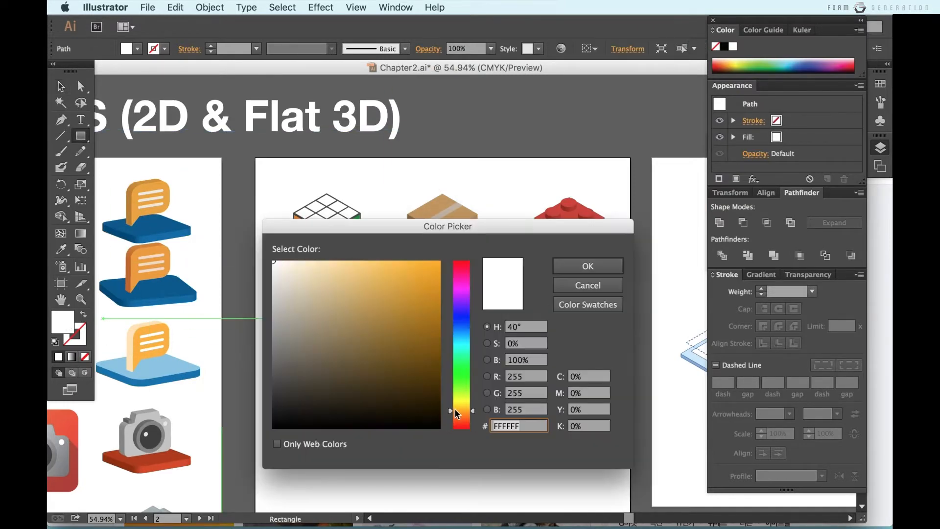
pyautogui.moveTo(355, 288); pyautogui.dragTo(339, 250)
pyautogui.click(588, 266)
pyautogui.press('v')
pyautogui.click(530, 383)
# Add a narrow vertical tape strip down the centre of the square and fill it with cream
pyautogui.scroll(2, 530, 383)
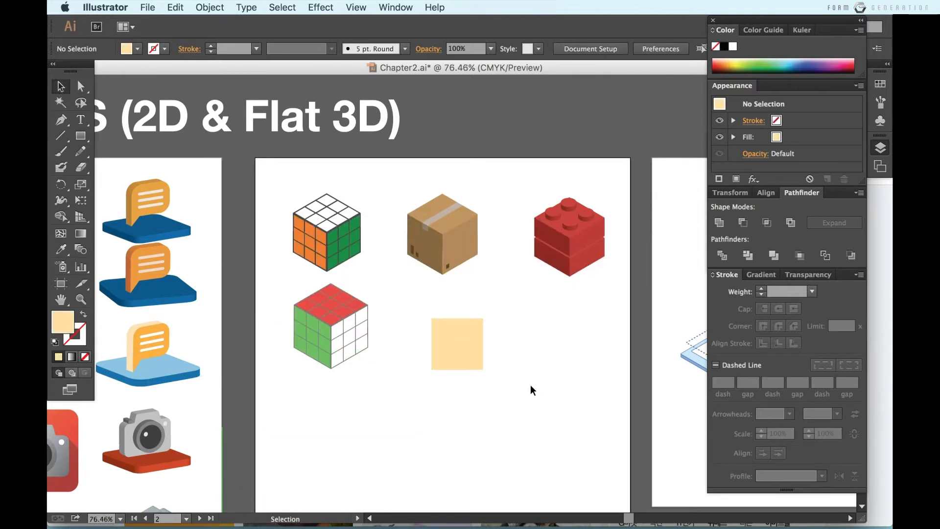
pyautogui.click(447, 339)
pyautogui.moveTo(464, 329); pyautogui.dragTo(433, 330)
pyautogui.doubleClick(70, 321)
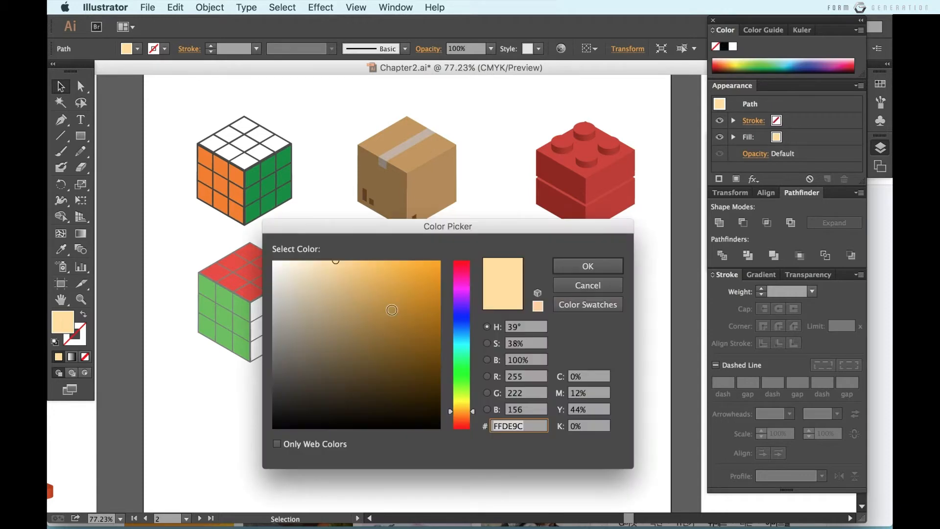
pyautogui.click(298, 266)
pyautogui.click(587, 266)
pyautogui.click(496, 345)
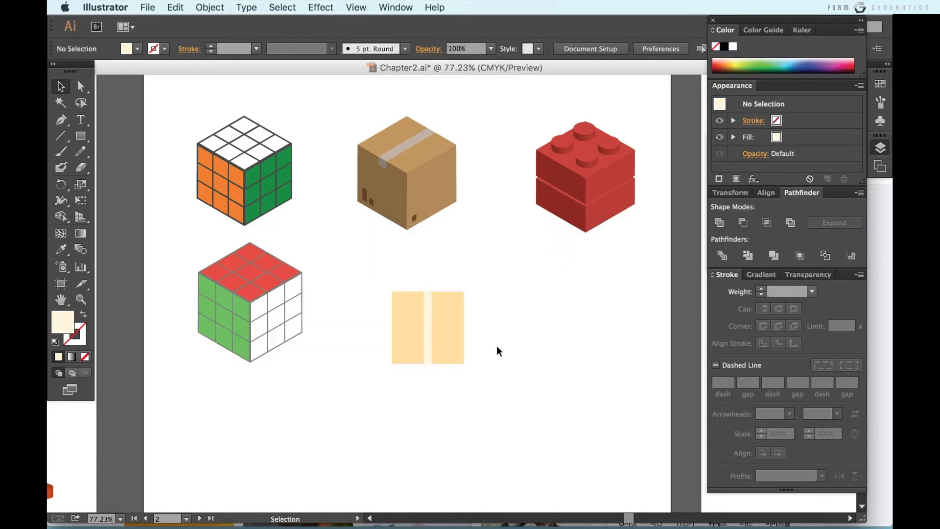
# Duplicate the taped square to the lower left and shorten the copy's strip to a small tab at its upper edge
pyautogui.moveTo(454, 328); pyautogui.dragTo(362, 390)
pyautogui.click(469, 393)
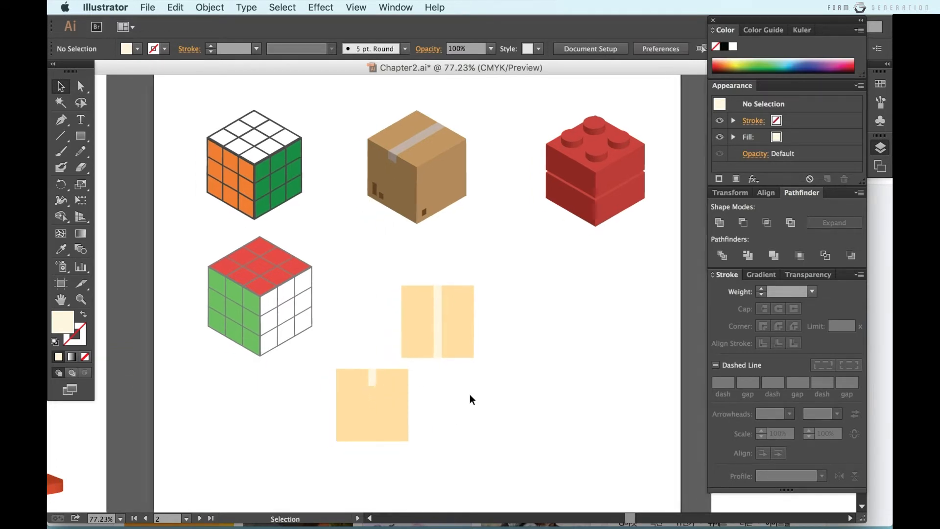
# Draw a small circle in the lower-left corner of the copied square and fill it dark brown
pyautogui.scroll(2, 469, 394)
pyautogui.click(82, 138)
pyautogui.moveTo(90, 147); pyautogui.dragTo(142, 167)
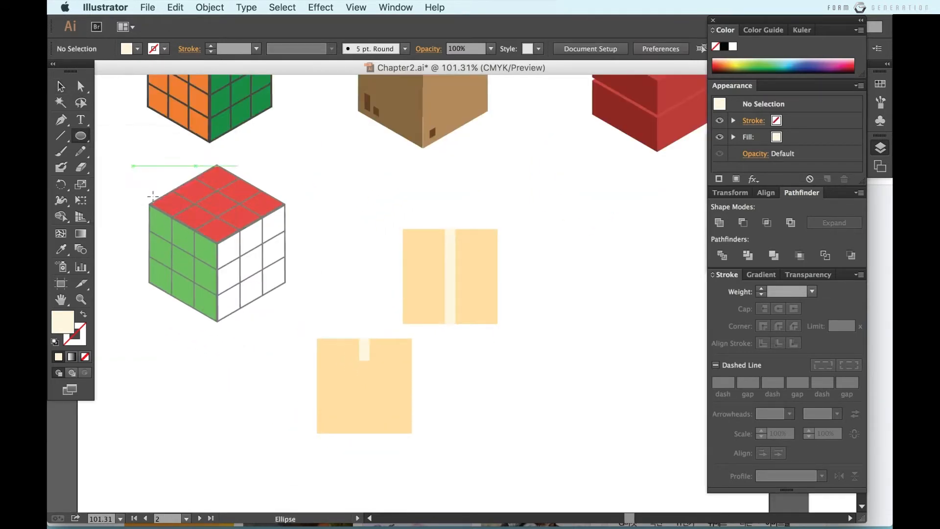
pyautogui.moveTo(335, 420); pyautogui.dragTo(341, 428)
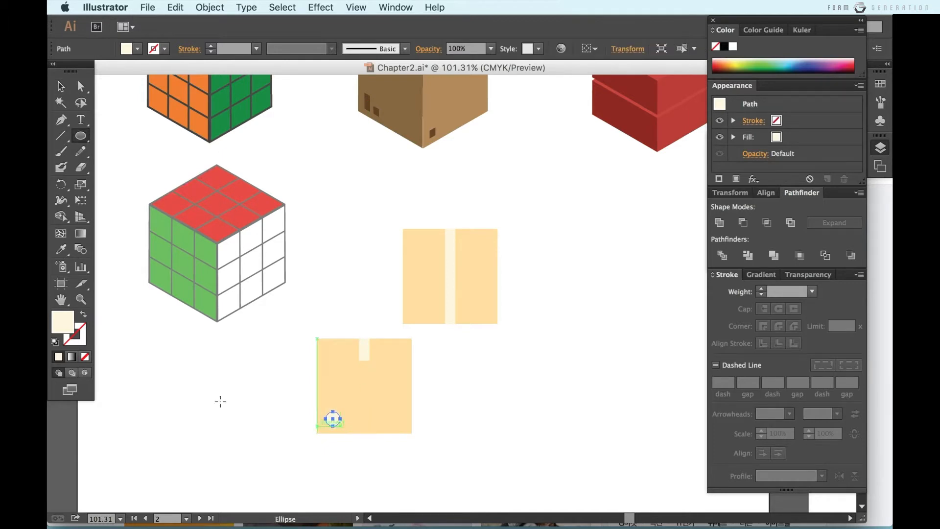
pyautogui.doubleClick(63, 322)
pyautogui.click(422, 377)
pyautogui.click(588, 263)
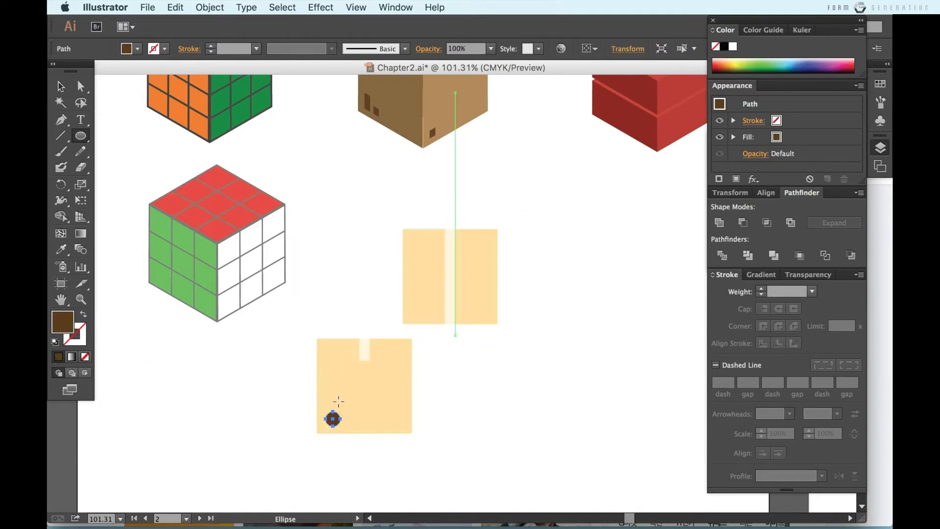
# Add a smaller brown dot beside the first, and duplicate the face to the right without its tape tab and small dot
pyautogui.press('v')
pyautogui.click(387, 485)
pyautogui.moveTo(334, 419); pyautogui.dragTo(495, 416)
pyautogui.click(433, 452)
pyautogui.press('super+0')
pyautogui.click(394, 427)
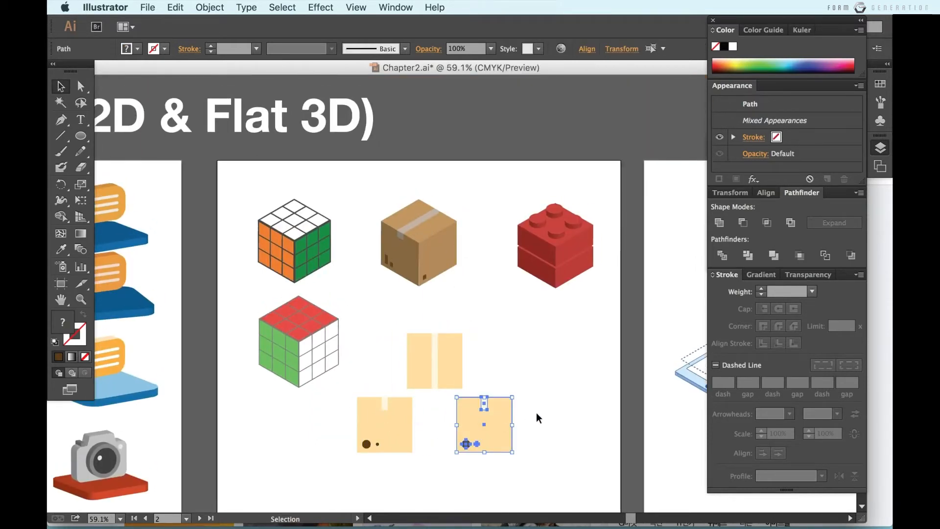
pyautogui.click(536, 418)
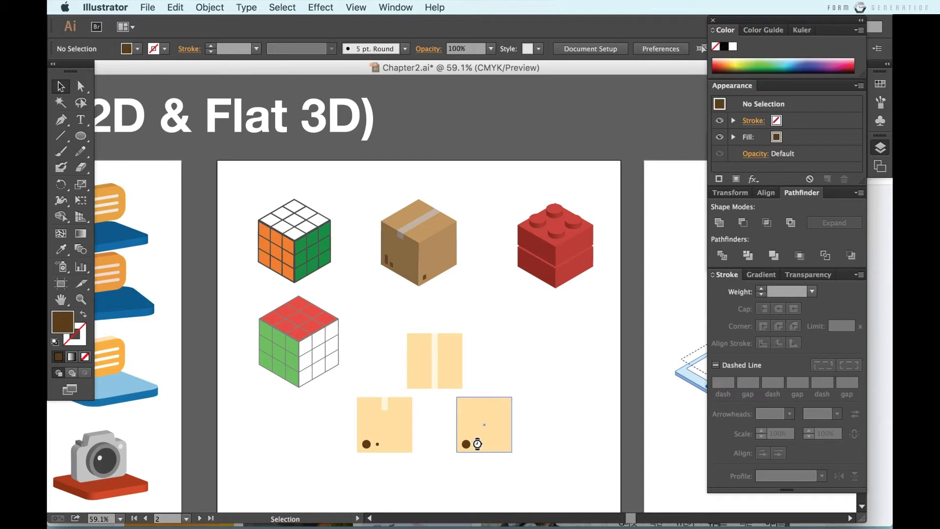
pyautogui.click(435, 364)
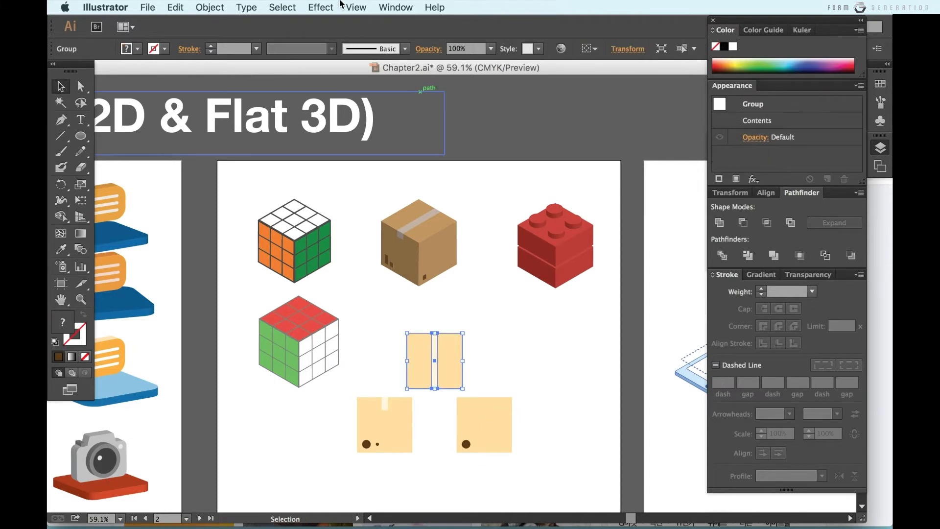
pyautogui.click(321, 7)
pyautogui.moveTo(352, 89)
pyautogui.click(525, 90)
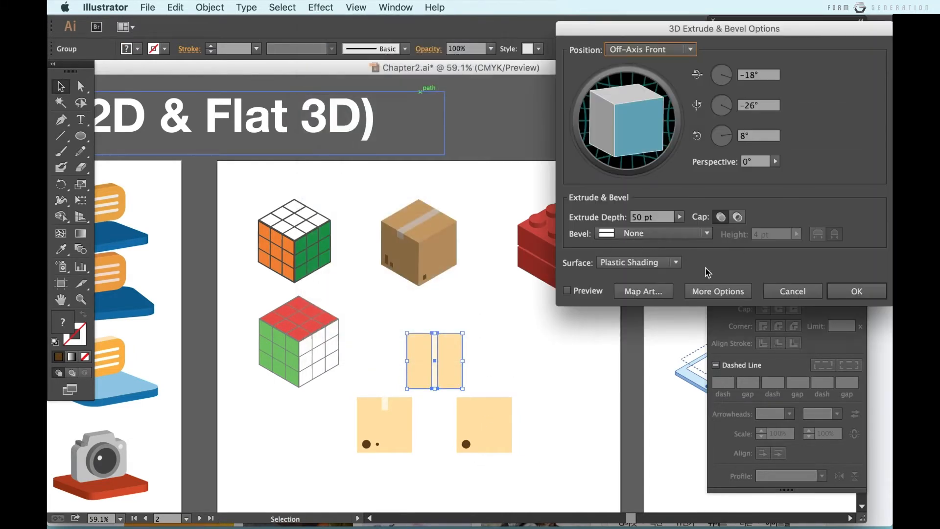
pyautogui.press('Escape')
pyautogui.click(514, 376)
# Fill the lower-left square of the box with a slightly deeper orange
pyautogui.click(400, 434)
pyautogui.click(421, 432)
pyautogui.press('a')
pyautogui.click(405, 432)
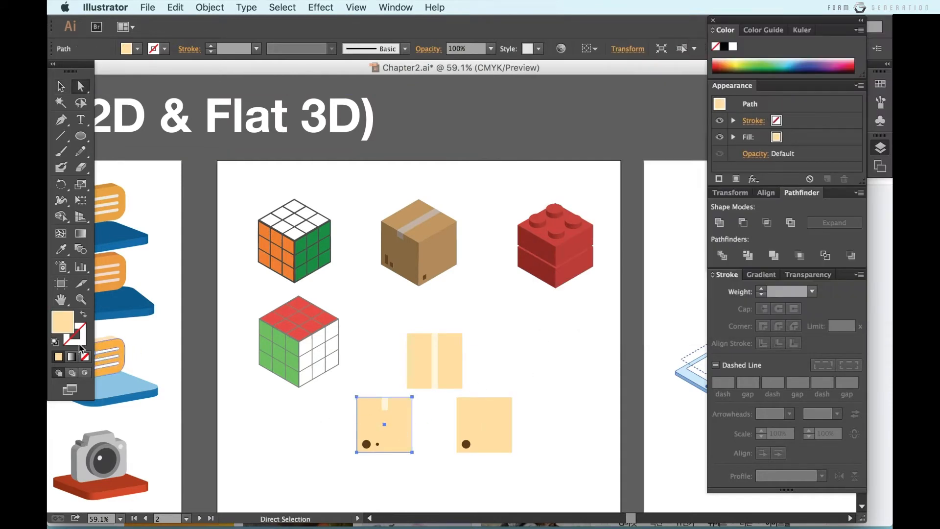
pyautogui.doubleClick(67, 325)
pyautogui.click(366, 262)
pyautogui.click(587, 268)
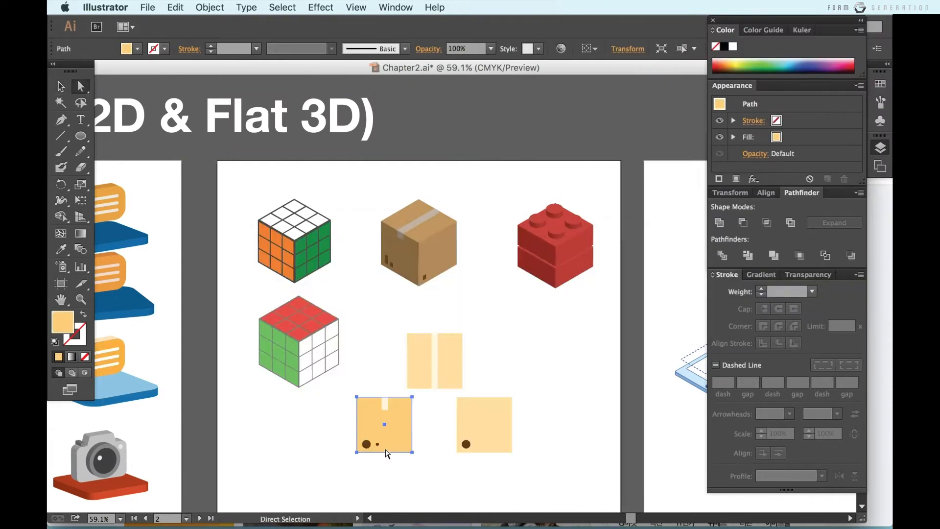
# Recolour the short tape tab on the lower-left square to a slightly darker cream
pyautogui.scroll(5, 385, 450)
pyautogui.click(453, 430)
pyautogui.click(384, 379)
pyautogui.doubleClick(66, 325)
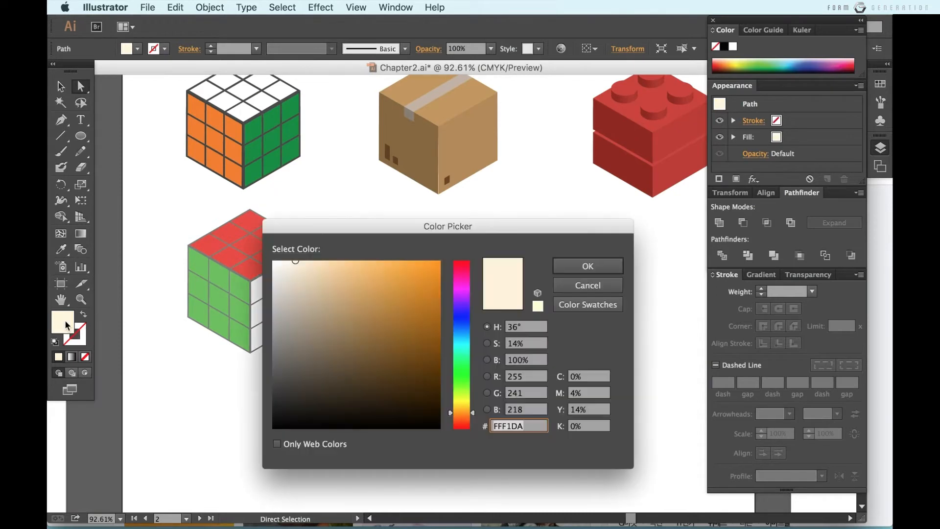
pyautogui.click(314, 261)
pyautogui.click(587, 266)
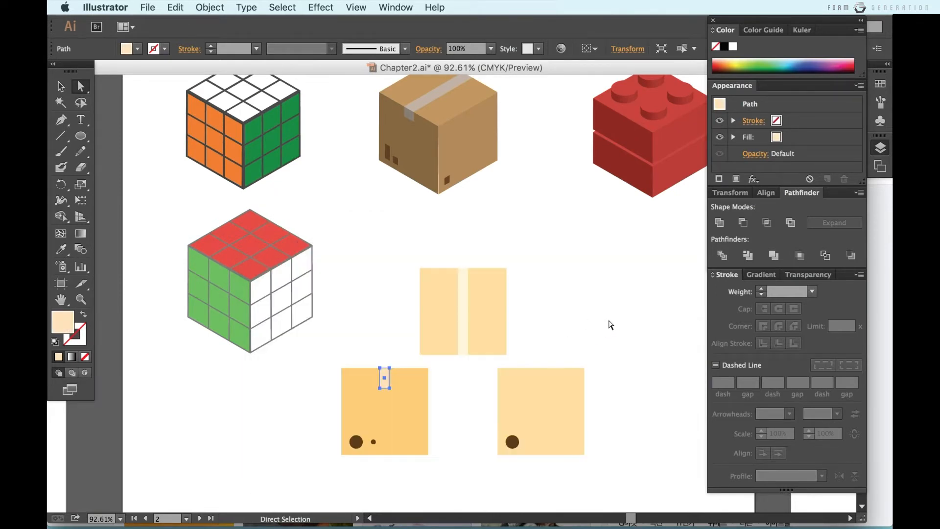
pyautogui.click(611, 323)
# Fill the lower-right square of the box with a deeper orange than the other two squares
pyautogui.click(549, 415)
pyautogui.doubleClick(68, 325)
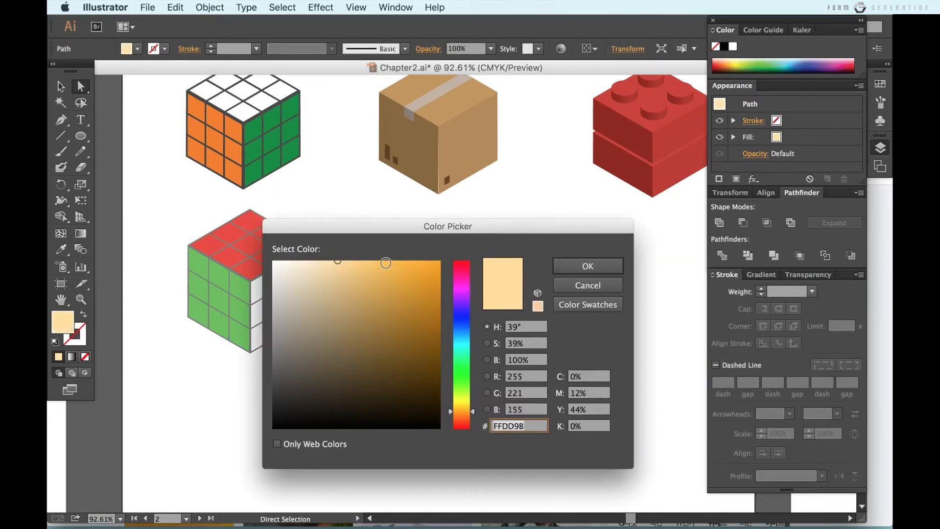
pyautogui.click(370, 259)
pyautogui.click(573, 266)
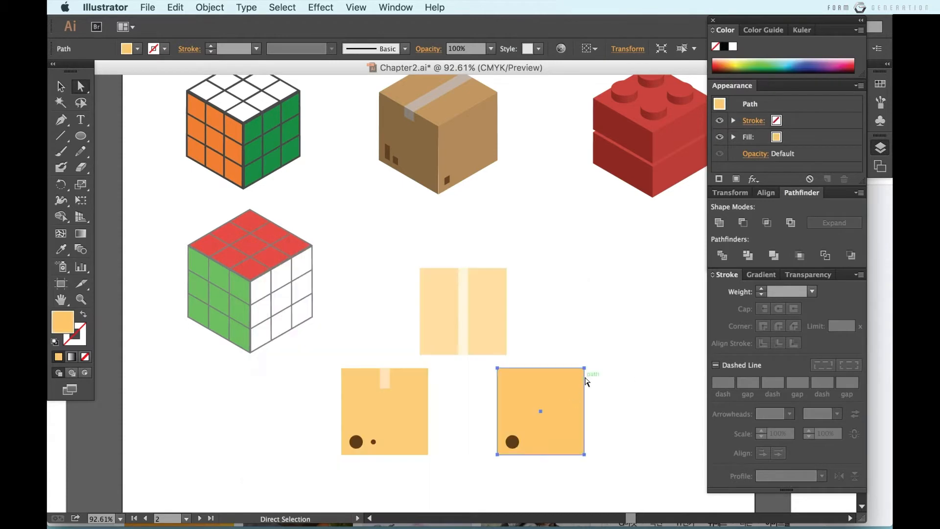
# Set the lower-right box square's fill to the darker orange #E8A842
pyautogui.doubleClick(62, 324)
pyautogui.click(394, 275)
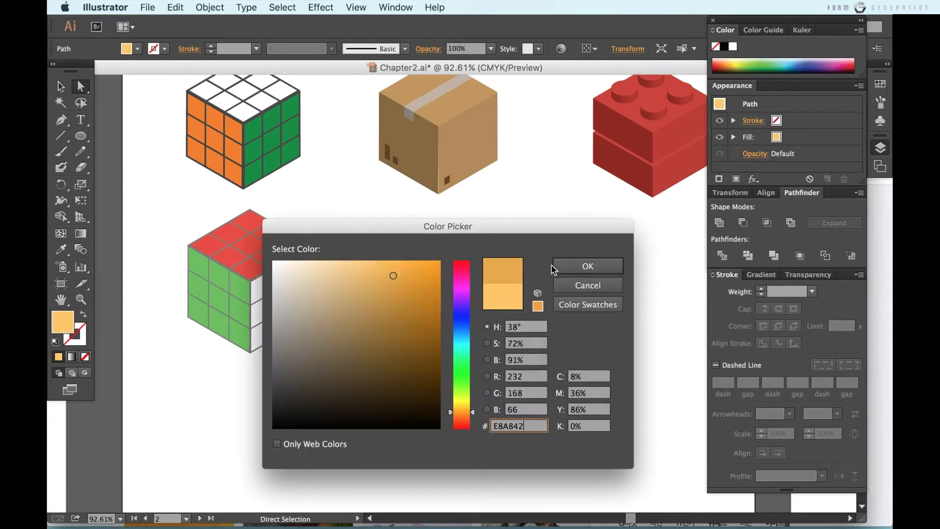
pyautogui.click(572, 267)
pyautogui.click(610, 400)
# Lower the opacity of both brown dots on the lower-left square of the box
pyautogui.press('v')
pyautogui.click(512, 441)
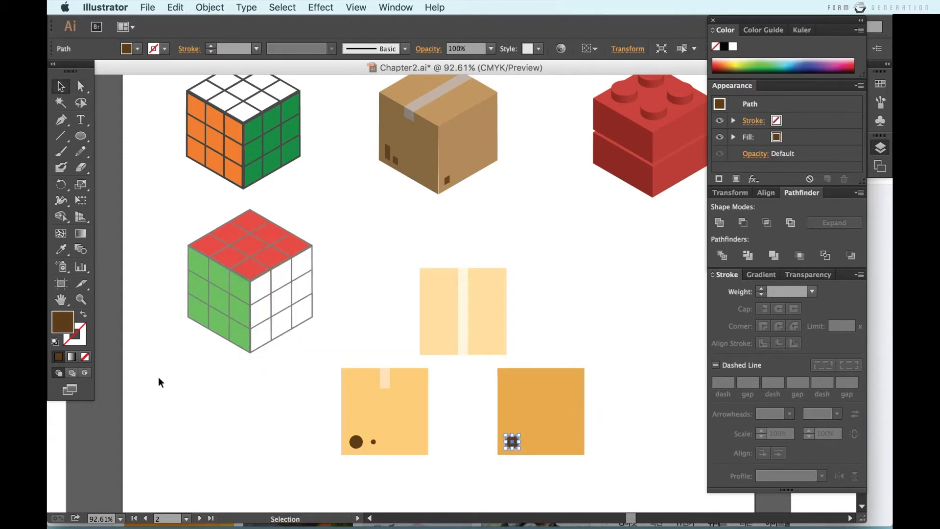
pyautogui.click(356, 442)
pyautogui.keyDown('shift'); pyautogui.click(373, 442); pyautogui.keyUp('shift')
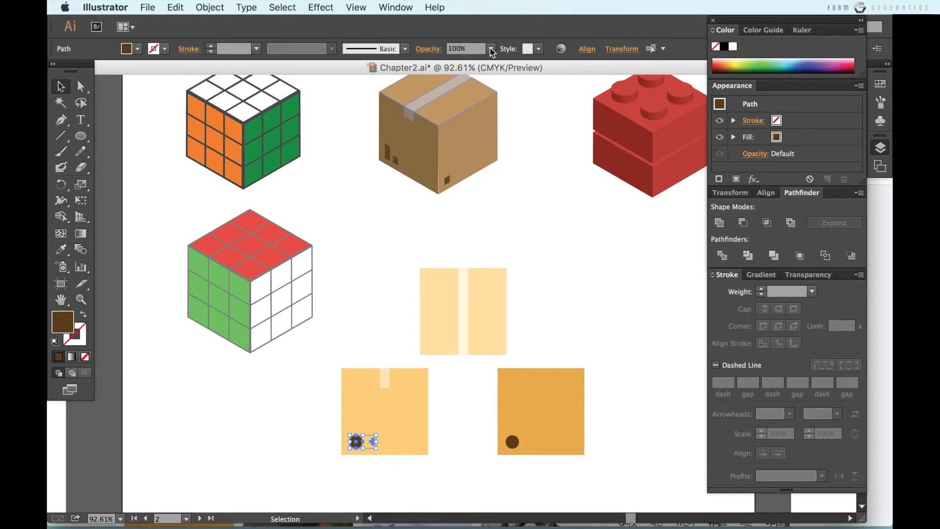
pyautogui.click(489, 49)
pyautogui.click(506, 135)
pyautogui.click(604, 392)
# Set the brown dot on the lower-right square to 80% opacity and group the shapes of each lower face
pyautogui.click(512, 441)
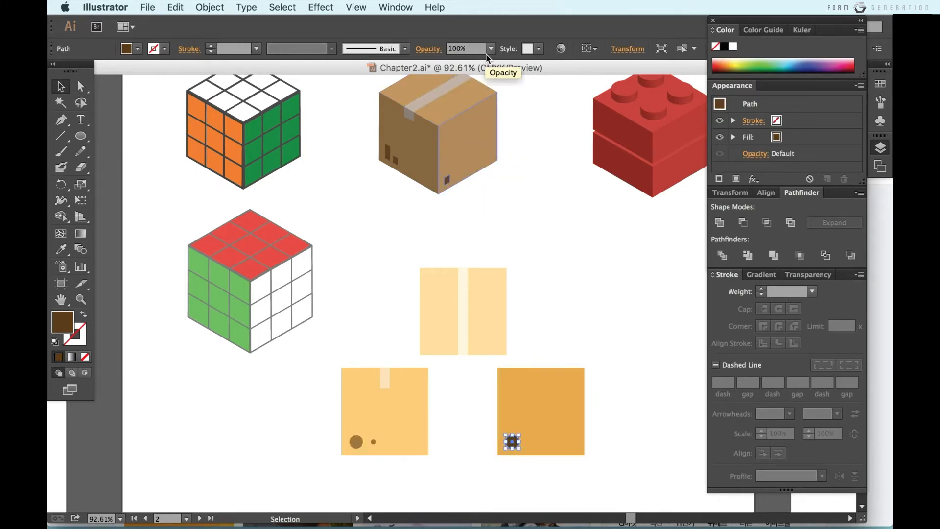
pyautogui.click(490, 48)
pyautogui.click(506, 179)
pyautogui.click(624, 314)
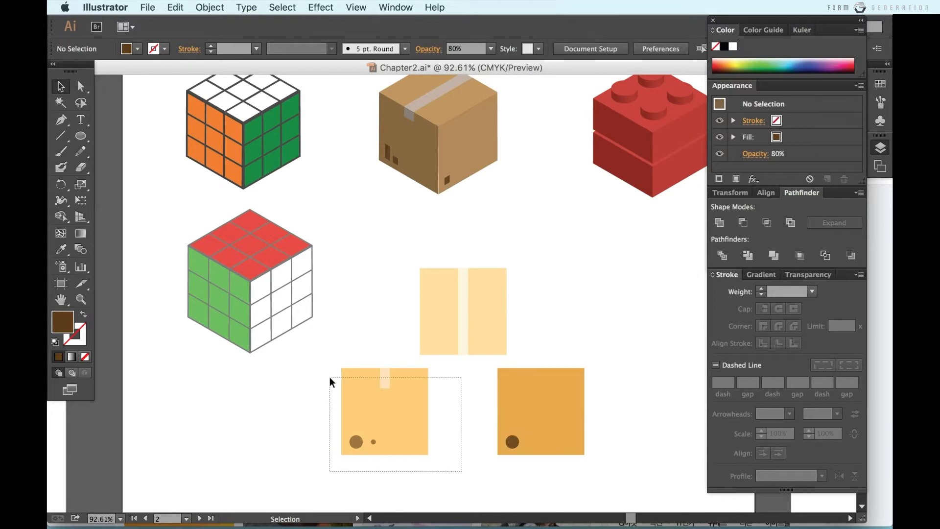
pyautogui.moveTo(462, 471); pyautogui.dragTo(330, 376)
pyautogui.moveTo(485, 401); pyautogui.dragTo(485, 402)
# Apply 3D Extrude & Bevel to the taped top face with Isometric Top position, 0 pt depth and No Shading
pyautogui.click(489, 306)
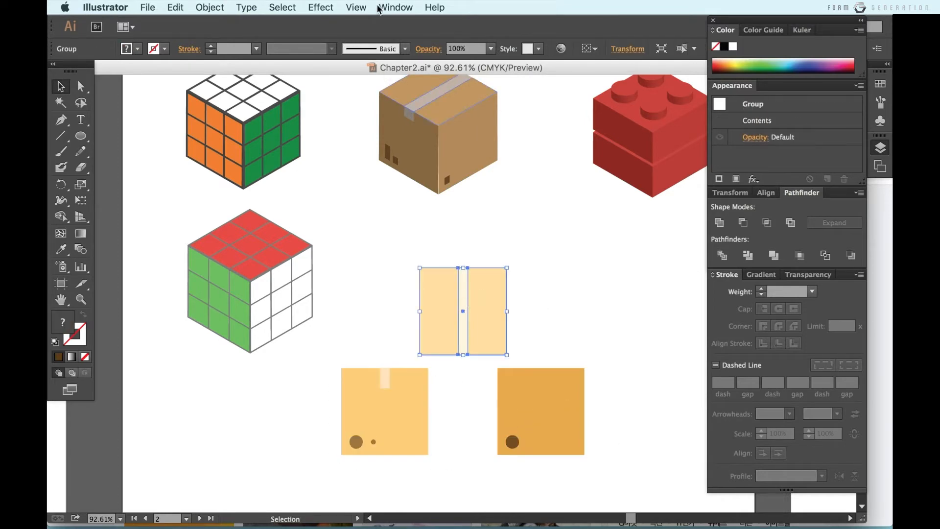
pyautogui.click(321, 8)
pyautogui.moveTo(368, 93)
pyautogui.click(534, 89)
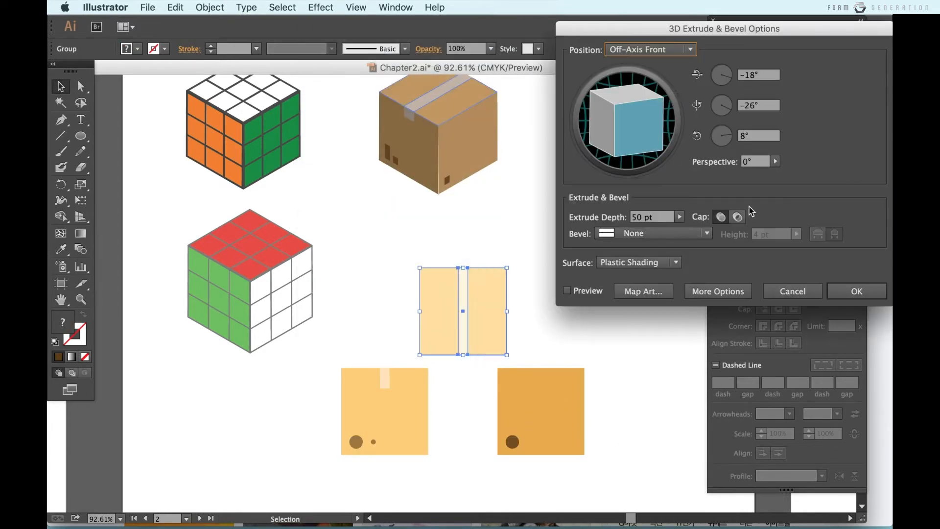
pyautogui.click(652, 57)
pyautogui.click(654, 287)
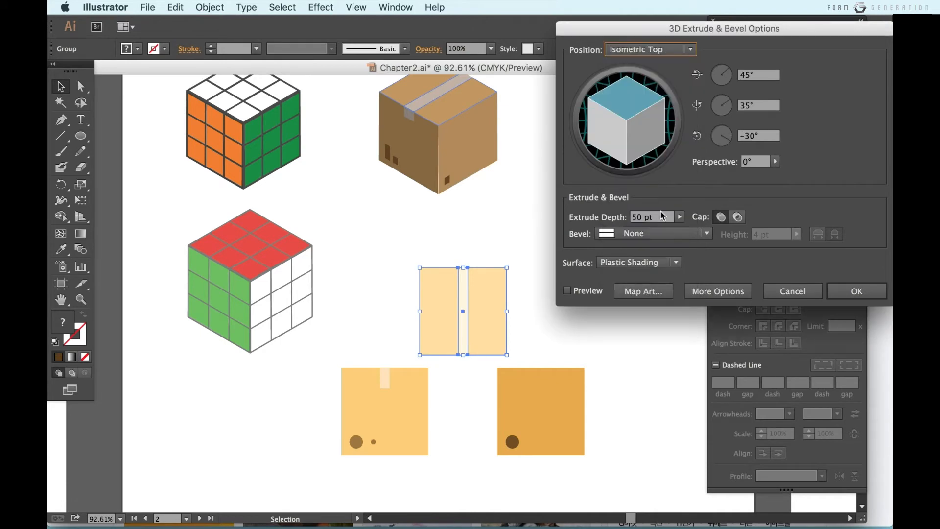
pyautogui.click(663, 216)
pyautogui.click(582, 290)
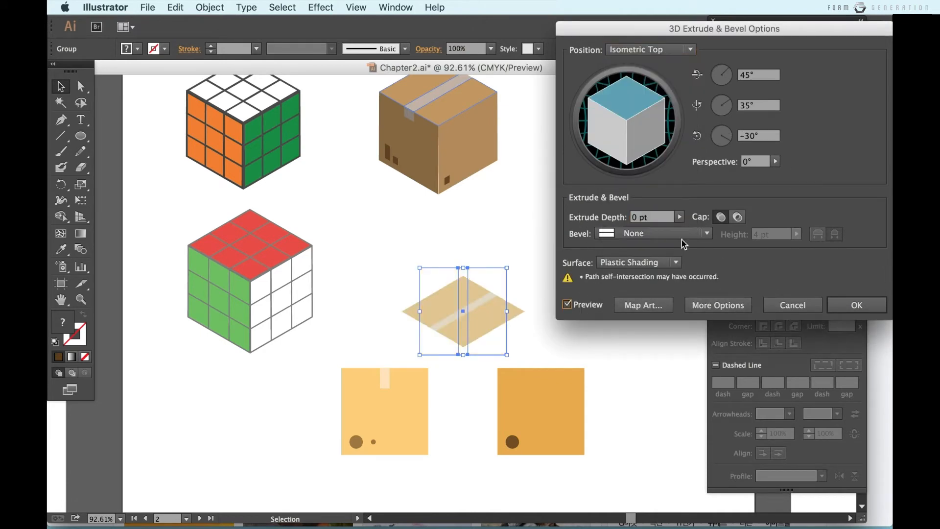
pyautogui.click(651, 262)
pyautogui.click(632, 288)
pyautogui.click(856, 304)
# Start a 3D Extrude & Bevel effect on the lower-left face with the Isometric Left position and preview on
pyautogui.click(416, 391)
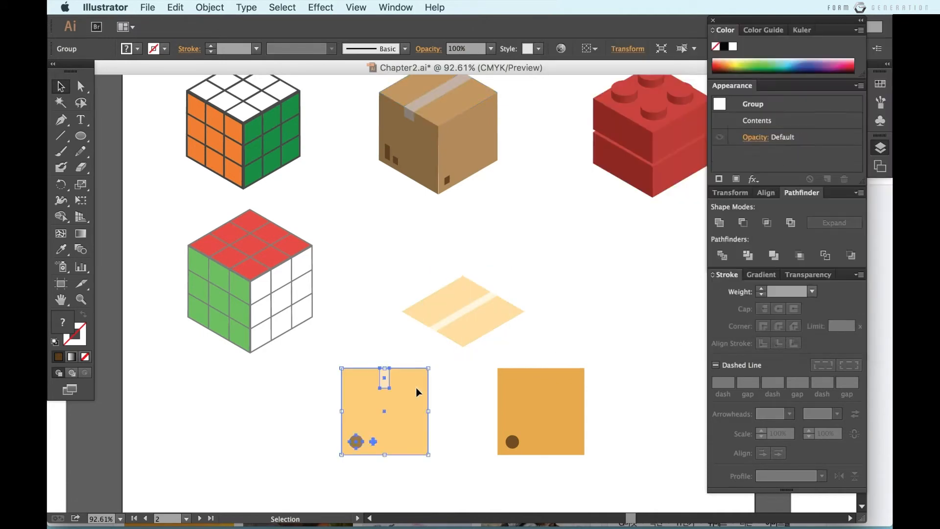
pyautogui.click(320, 7)
pyautogui.moveTo(333, 89)
pyautogui.click(538, 89)
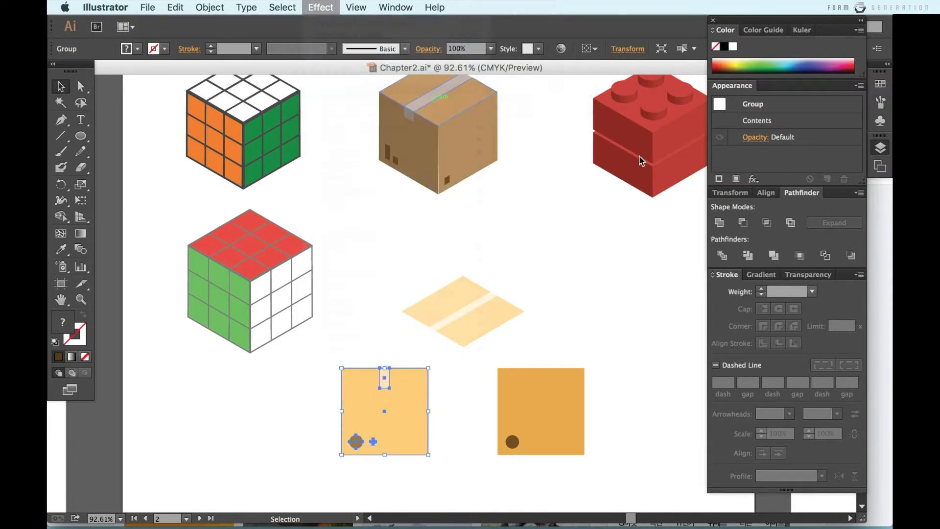
pyautogui.click(656, 52)
pyautogui.click(673, 276)
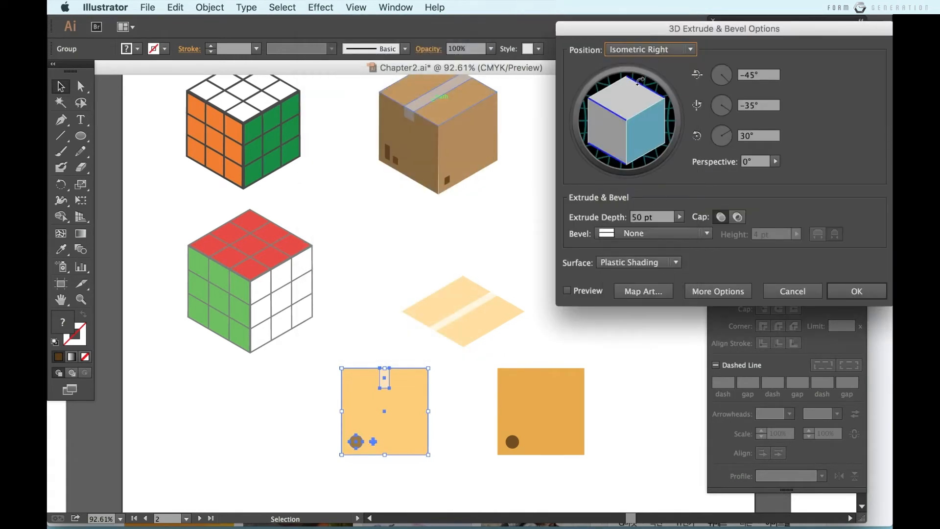
pyautogui.click(644, 55)
pyautogui.click(646, 264)
pyautogui.click(597, 294)
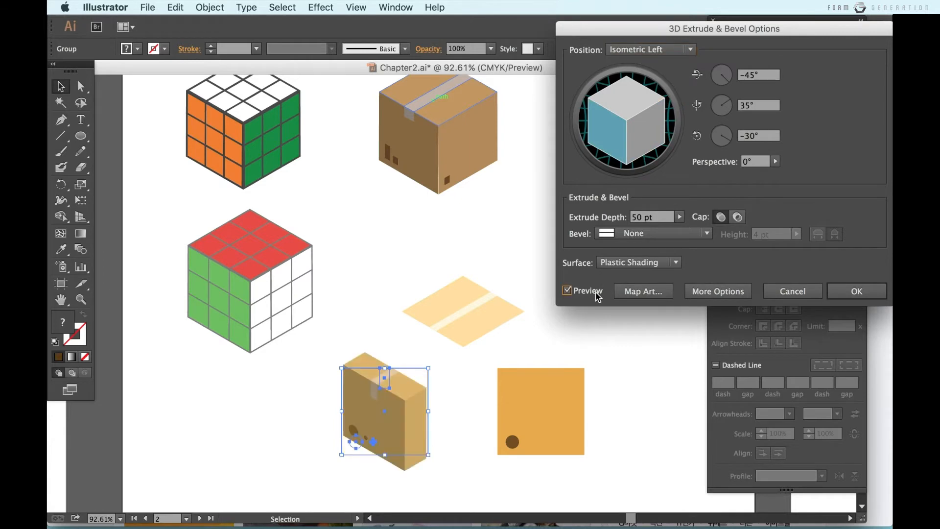
# Apply the left face's extrusion with 0 pt depth and No Shading, and move the face closer to the top face
pyautogui.click(617, 267)
pyautogui.click(628, 299)
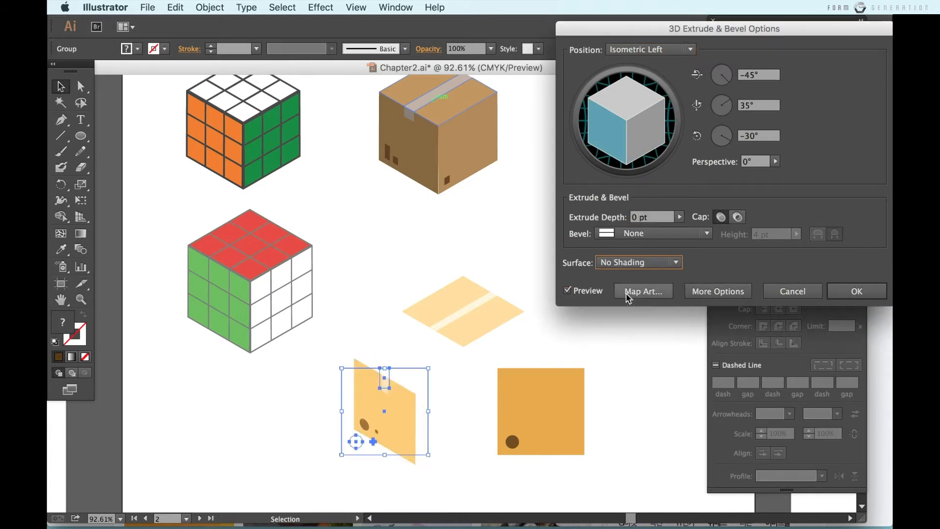
pyautogui.click(846, 291)
pyautogui.click(481, 409)
pyautogui.moveTo(416, 394); pyautogui.dragTo(440, 367)
# Apply 3D Extrude & Bevel to the lower-right face with Isometric Right position, 0 pt depth and No Shading
pyautogui.click(521, 418)
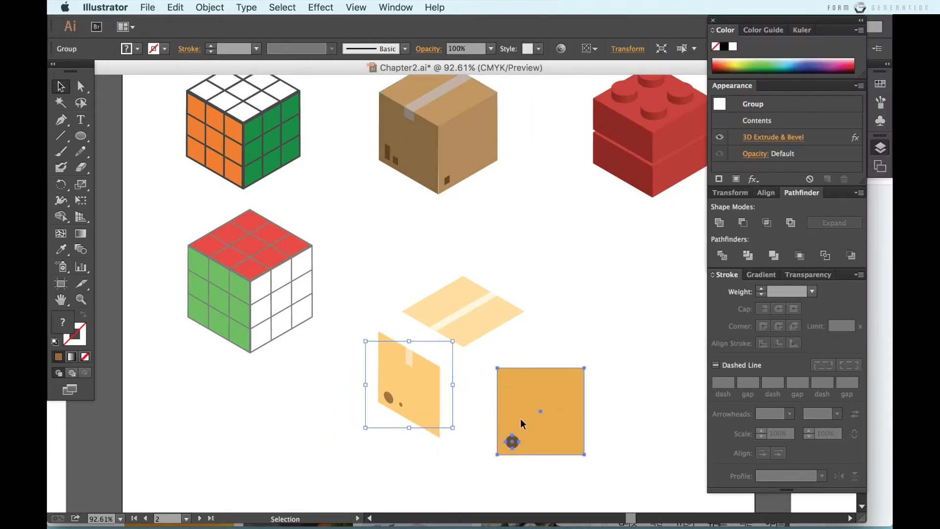
pyautogui.click(320, 7)
pyautogui.moveTo(352, 89)
pyautogui.click(539, 89)
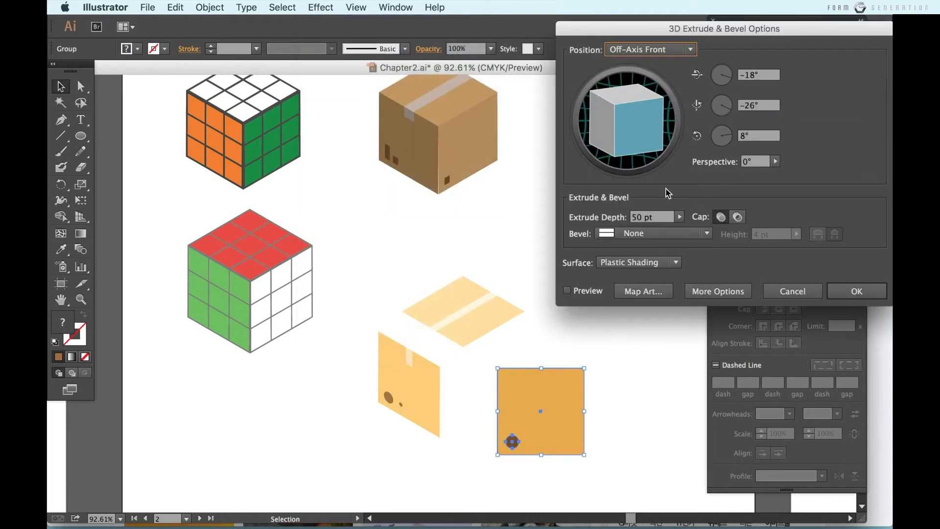
pyautogui.click(650, 50)
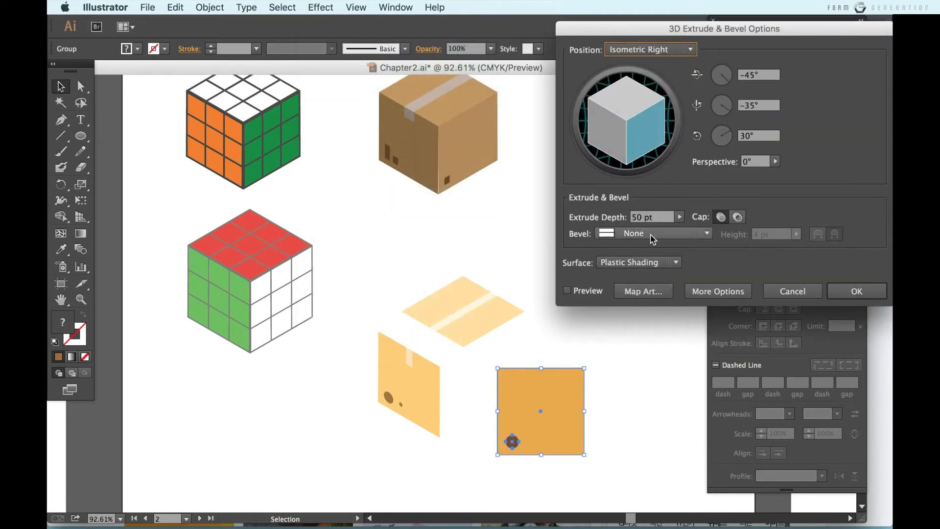
pyautogui.click(583, 294)
pyautogui.click(636, 262)
pyautogui.click(632, 286)
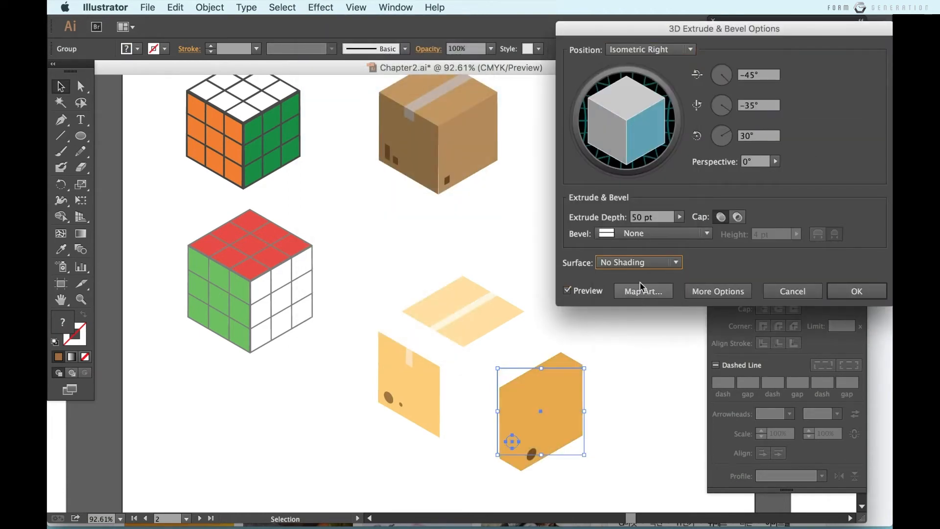
pyautogui.click(663, 222)
pyautogui.write('0')
pyautogui.click(856, 290)
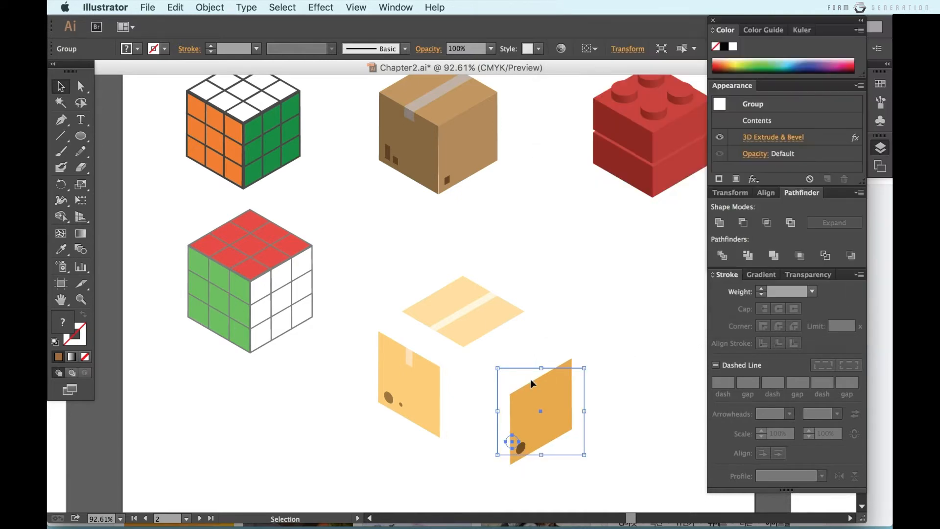
# Expand the appearance of all three isometric box faces
pyautogui.click(463, 311)
pyautogui.keyDown('shift'); pyautogui.click(409, 386); pyautogui.keyUp('shift')
pyautogui.keyDown('shift'); pyautogui.click(512, 388); pyautogui.keyUp('shift')
pyautogui.click(210, 8)
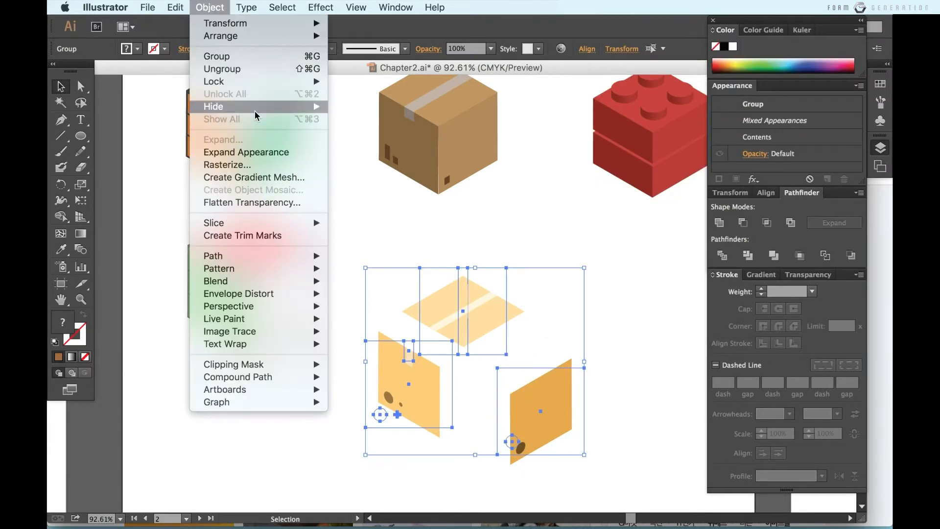
pyautogui.click(257, 152)
pyautogui.click(545, 306)
# Move the left and right faces against the edges of the top face to assemble the box
pyautogui.moveTo(427, 371); pyautogui.dragTo(454, 353)
pyautogui.click(548, 402)
pyautogui.moveTo(548, 402); pyautogui.dragTo(500, 355)
pyautogui.click(580, 340)
# Move the whole assembled yellow box directly beneath the brown reference box
pyautogui.scroll(-3, 579, 339)
pyautogui.moveTo(571, 418); pyautogui.dragTo(446, 297)
pyautogui.moveTo(525, 352); pyautogui.dragTo(501, 325)
pyautogui.click(566, 372)
# Draw a square beneath the red brick and fill it with orange #EF790F
pyautogui.scroll(3, 568, 371)
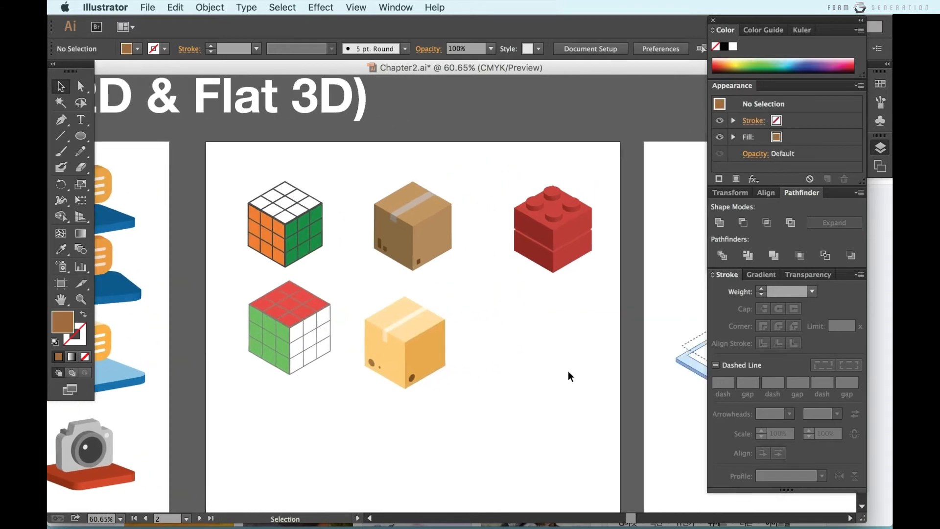
pyautogui.scroll(2, 468, 365)
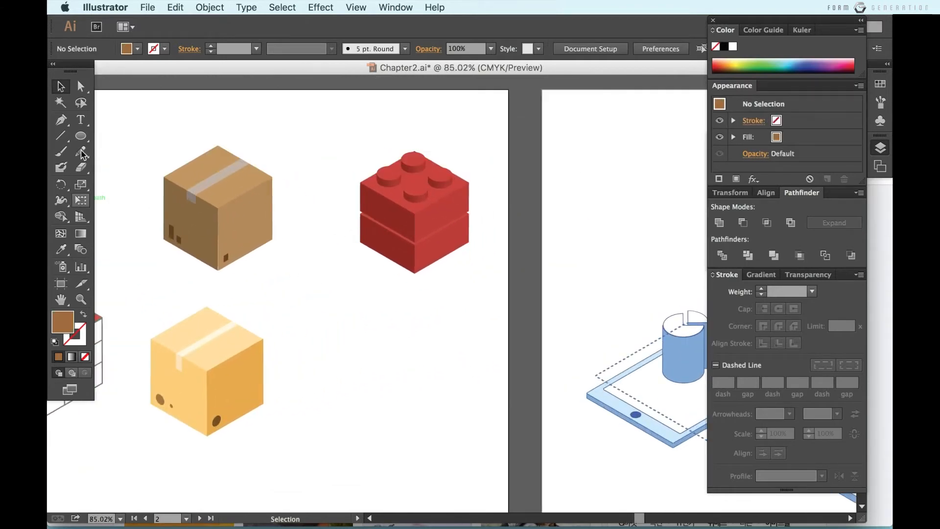
pyautogui.moveTo(80, 135); pyautogui.dragTo(128, 135)
pyautogui.moveTo(360, 316); pyautogui.dragTo(439, 378)
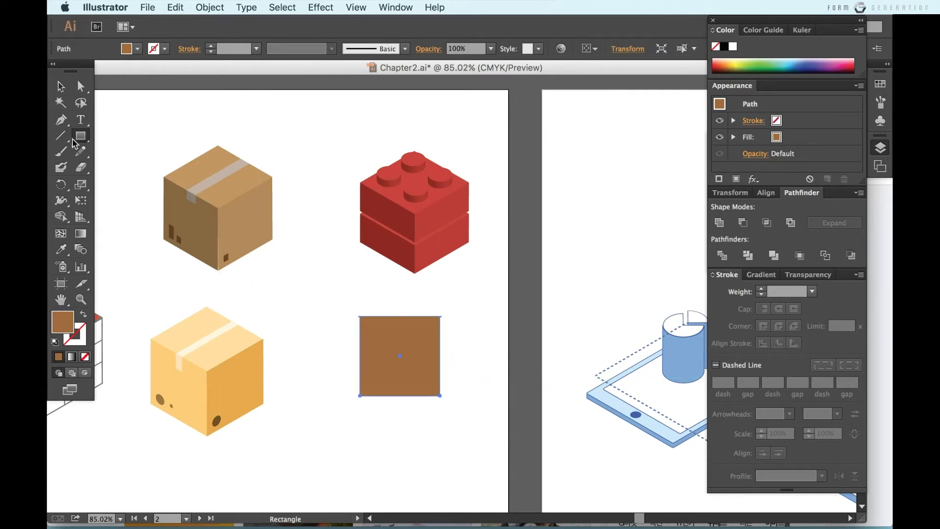
pyautogui.doubleClick(61, 326)
pyautogui.click(431, 269)
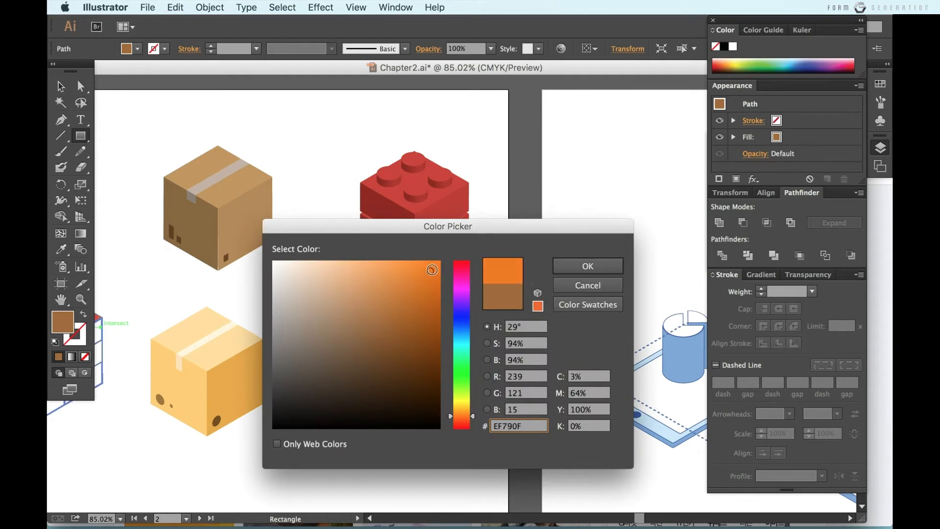
pyautogui.click(585, 265)
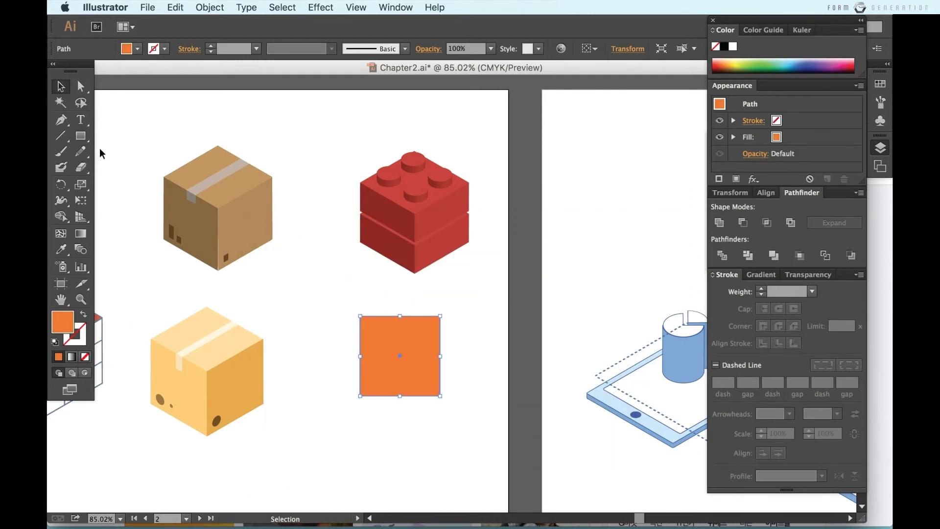
# Create two small stacked circles on the orange square for the brick's studs and left-align them
pyautogui.moveTo(80, 136)
pyautogui.mouseDown()
pyautogui.moveTo(115, 150)
pyautogui.moveTo(118, 168)
pyautogui.mouseUp()
pyautogui.moveTo(371, 322)
pyautogui.mouseDown()
pyautogui.moveTo(398, 349)
pyautogui.moveTo(428, 340)
pyautogui.moveTo(427, 371)
pyautogui.mouseUp()
pyautogui.press('v')
pyautogui.moveTo(427, 371); pyautogui.dragTo(386, 371)
pyautogui.keyDown('shift'); pyautogui.click(388, 332); pyautogui.keyUp('shift')
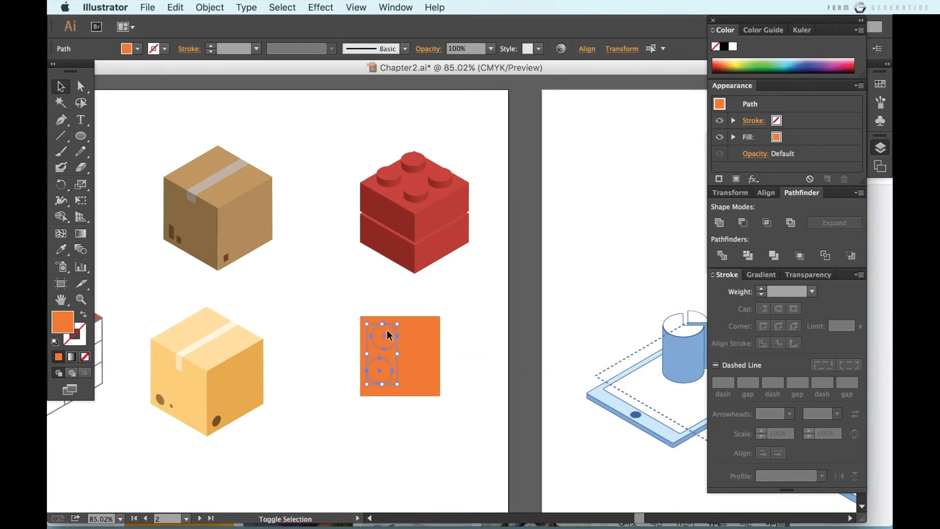
pyautogui.click(773, 196)
pyautogui.click(719, 227)
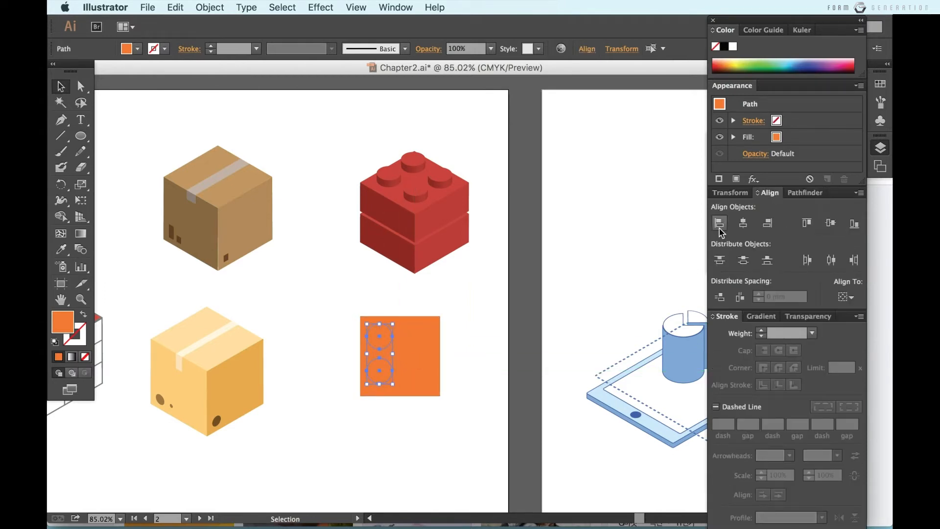
# Arrange the circles and duplicates of them as an evenly spaced two-by-two grid beside the orange square
pyautogui.moveTo(413, 362); pyautogui.dragTo(329, 363)
pyautogui.moveTo(345, 405)
pyautogui.mouseDown()
pyautogui.moveTo(289, 359)
pyautogui.moveTo(292, 376)
pyautogui.mouseUp()
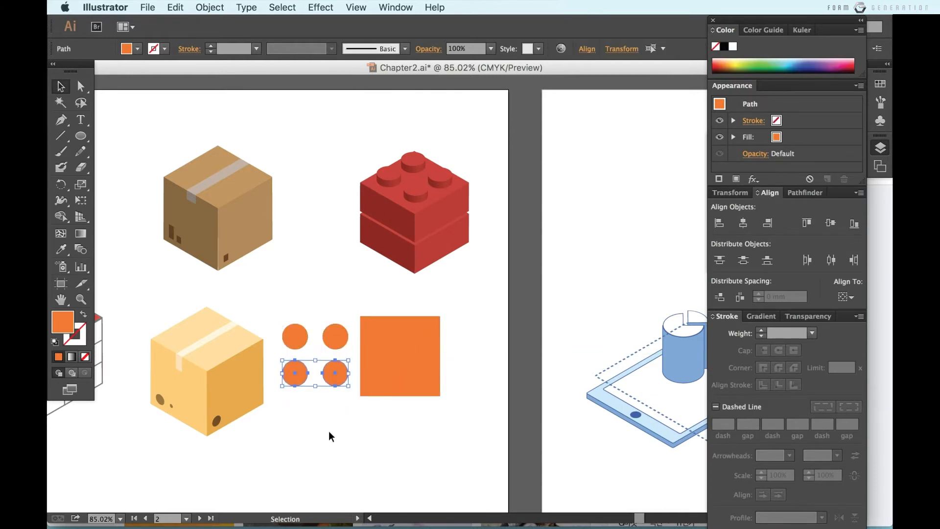
pyautogui.moveTo(348, 414); pyautogui.dragTo(294, 375)
pyautogui.click(314, 439)
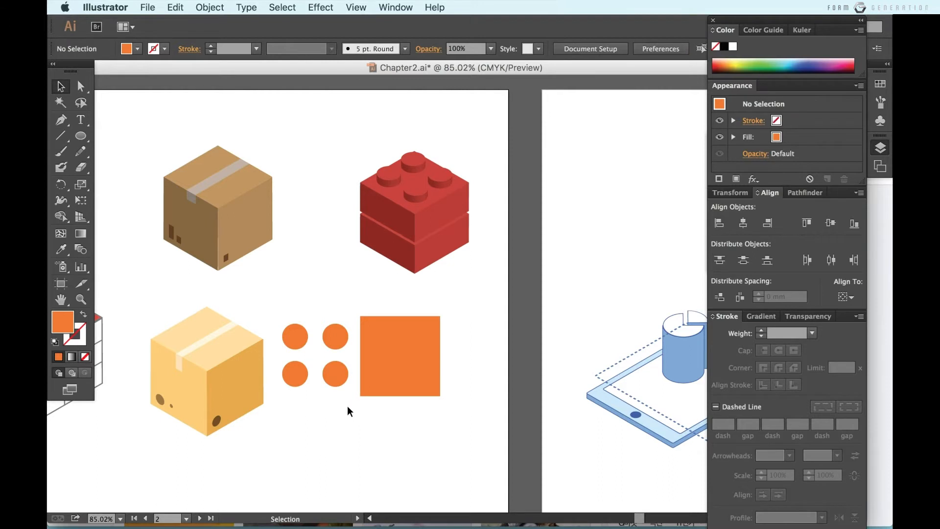
pyautogui.moveTo(348, 406); pyautogui.dragTo(295, 338)
pyautogui.moveTo(337, 447); pyautogui.dragTo(294, 376)
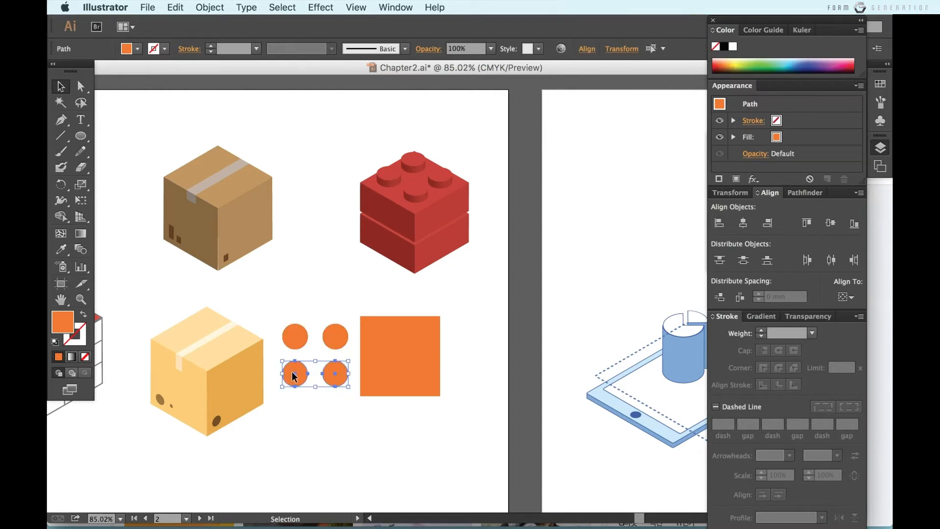
pyautogui.click(346, 419)
# Group the four circles and center them on the orange square
pyautogui.moveTo(346, 420); pyautogui.dragTo(288, 322)
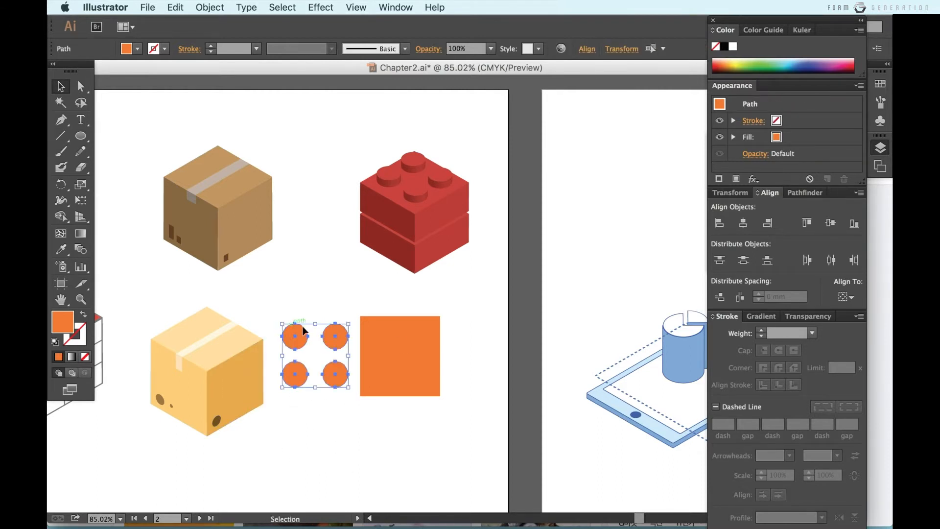
pyautogui.press('super+g')
pyautogui.keyDown('shift'); pyautogui.click(399, 356); pyautogui.keyUp('shift')
pyautogui.click(747, 225)
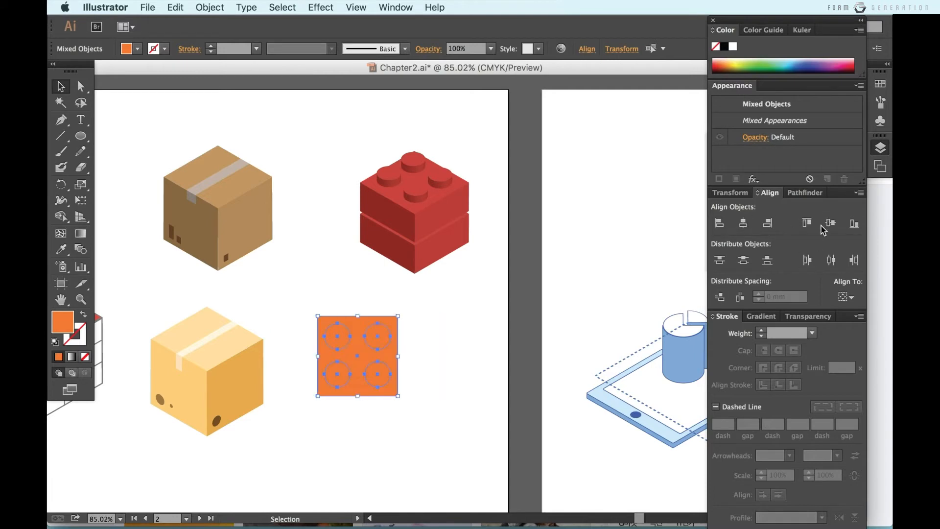
pyautogui.click(412, 388)
# Apply 3D Extrude & Bevel to the orange square in the Isometric Top position with a 60 pt depth and preview enabled
pyautogui.click(393, 328)
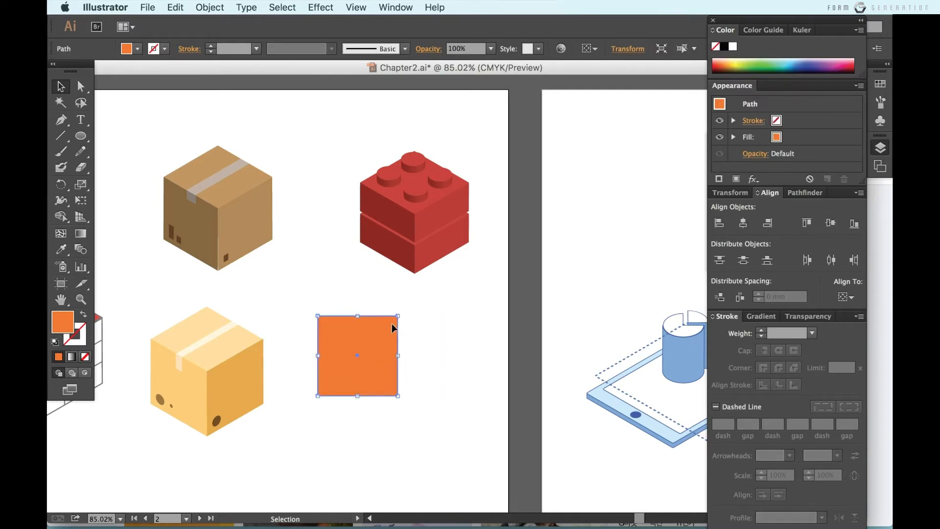
pyautogui.click(320, 8)
pyautogui.moveTo(353, 91)
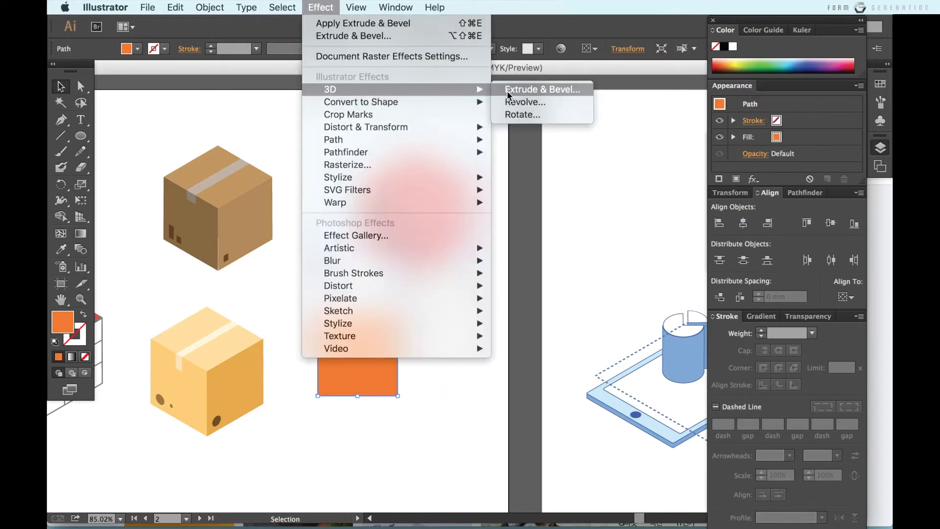
pyautogui.click(534, 88)
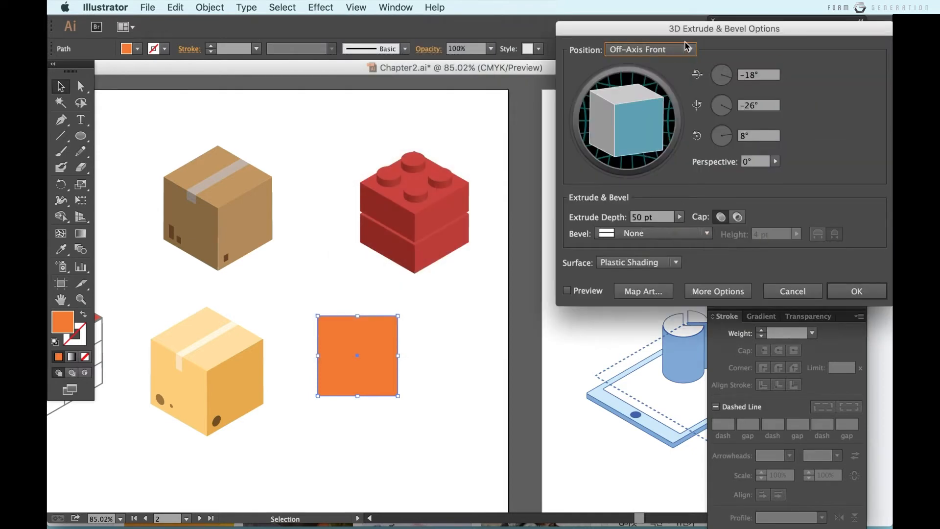
pyautogui.click(651, 49)
pyautogui.click(662, 292)
pyautogui.click(592, 291)
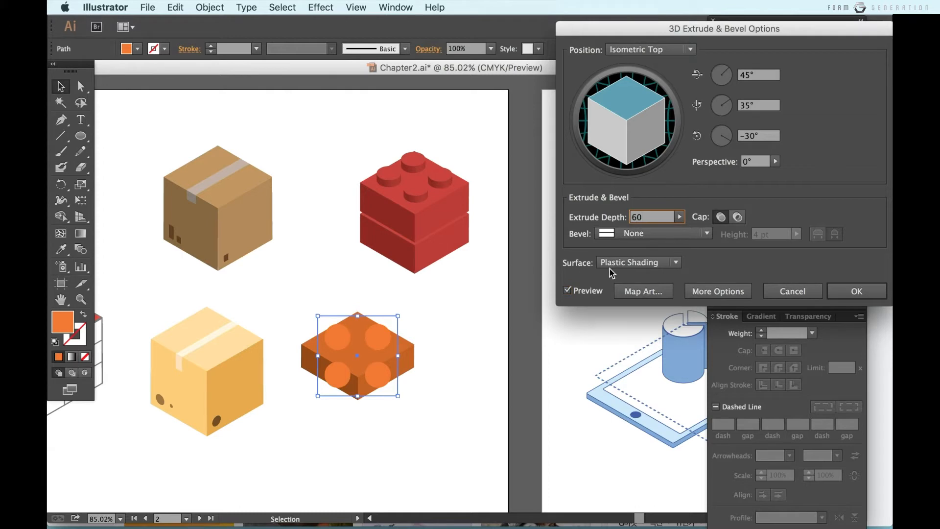
# Finish the orange extrusion with Plastic Shading and place a duplicate of the block directly beneath it
pyautogui.click(628, 264)
pyautogui.click(627, 288)
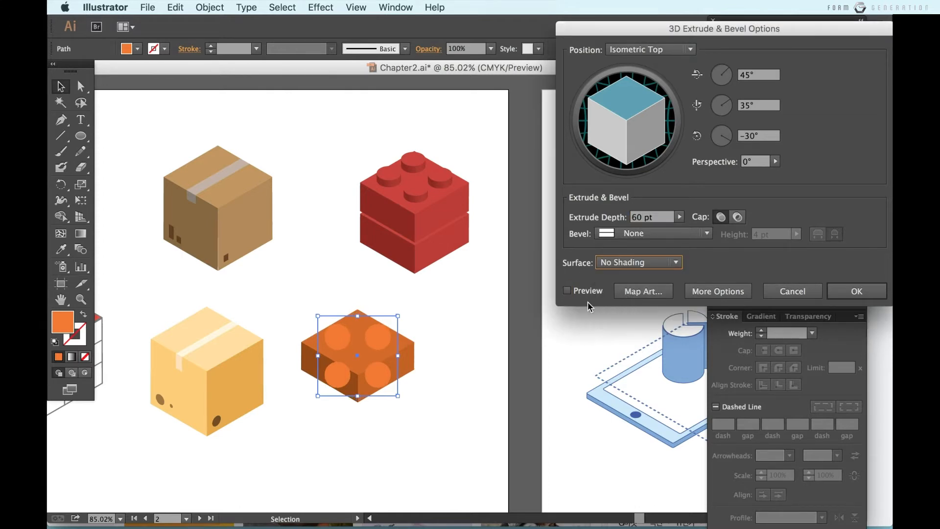
pyautogui.click(631, 262)
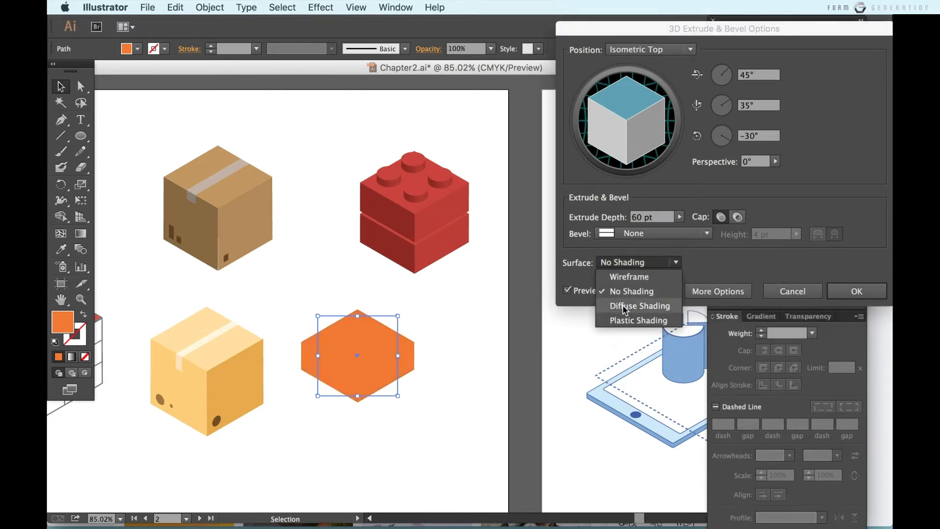
pyautogui.click(609, 319)
pyautogui.click(856, 291)
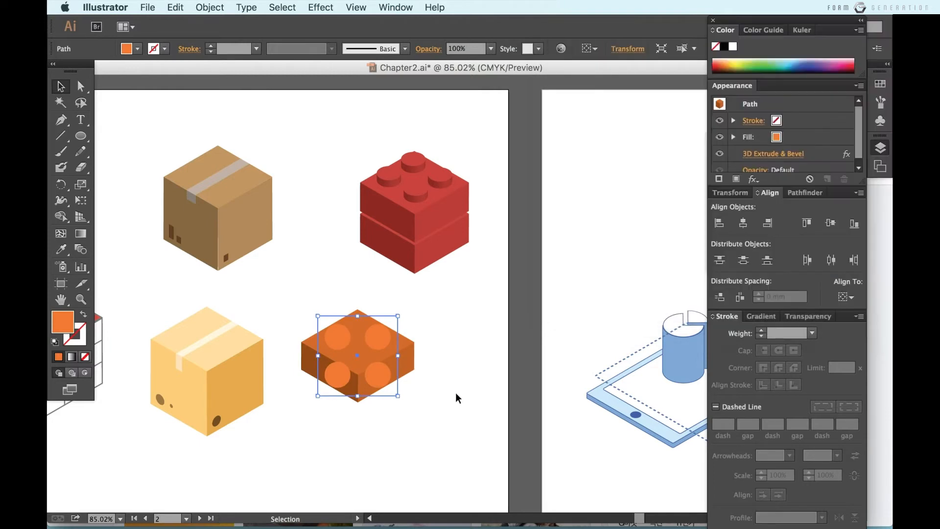
pyautogui.moveTo(394, 357); pyautogui.dragTo(394, 392)
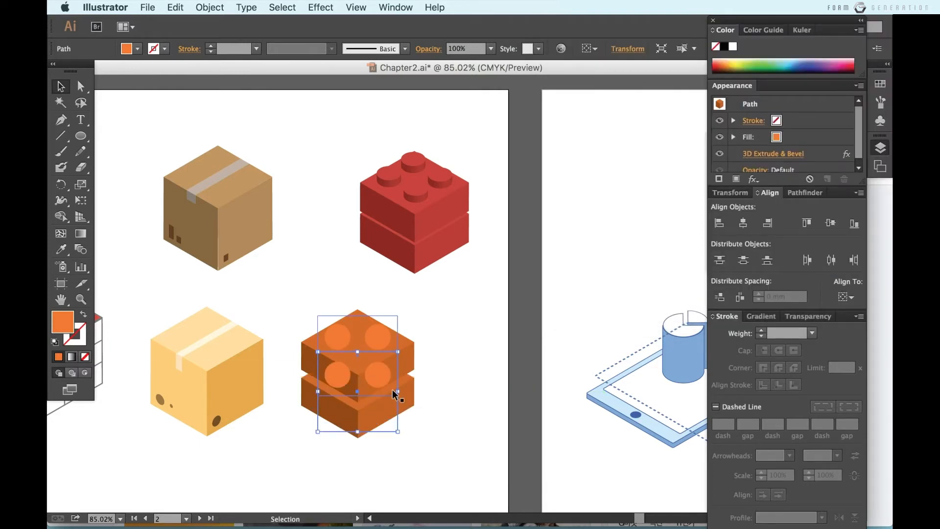
pyautogui.click(425, 376)
# Extrude the grouped orange circles in the Isometric Top position with a 20 pt depth
pyautogui.click(377, 338)
pyautogui.click(318, 8)
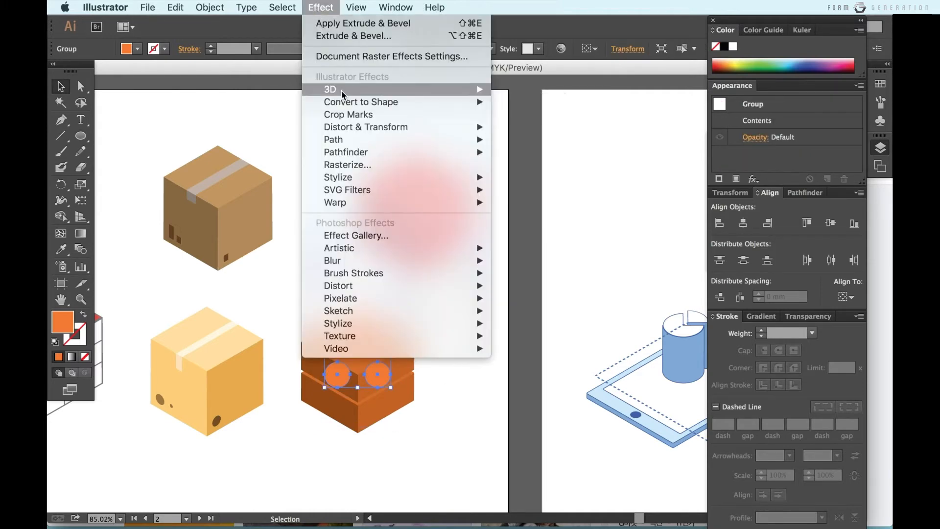
pyautogui.moveTo(343, 88)
pyautogui.click(519, 86)
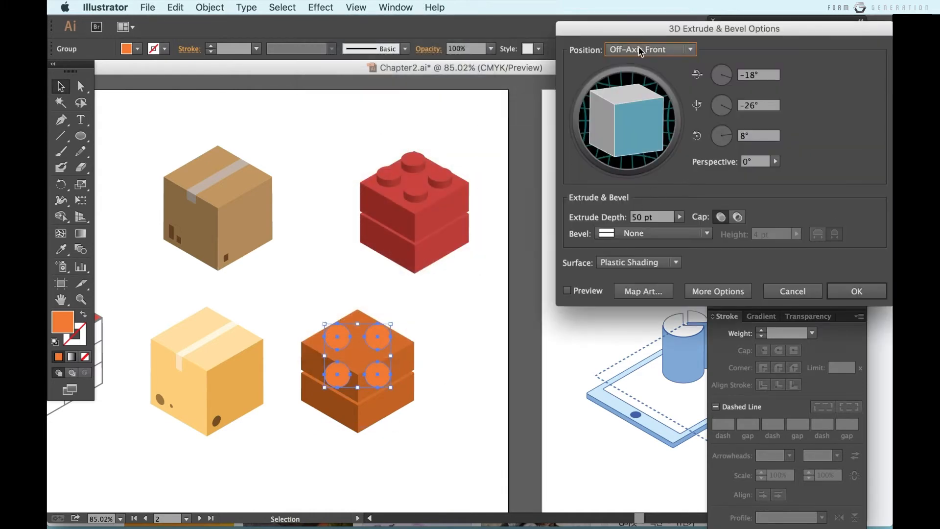
pyautogui.click(640, 52)
pyautogui.click(646, 290)
pyautogui.click(567, 290)
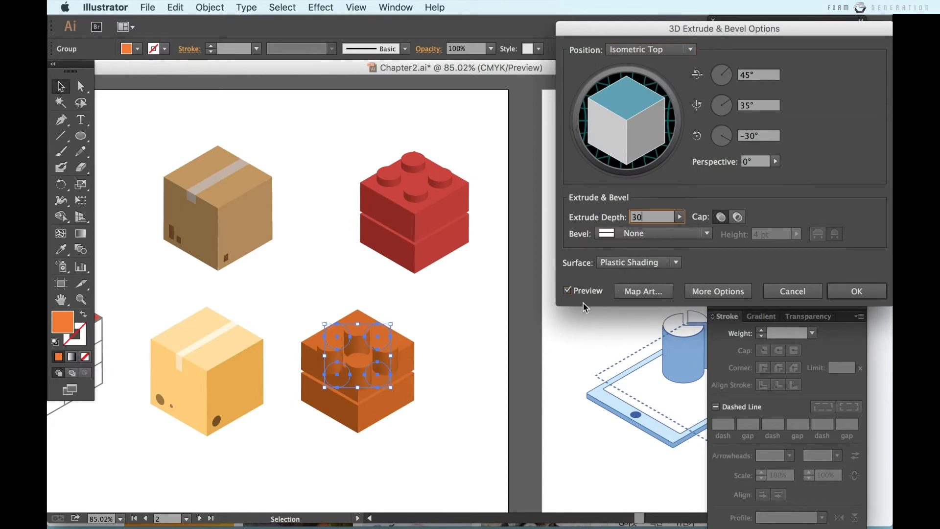
pyautogui.click(568, 291)
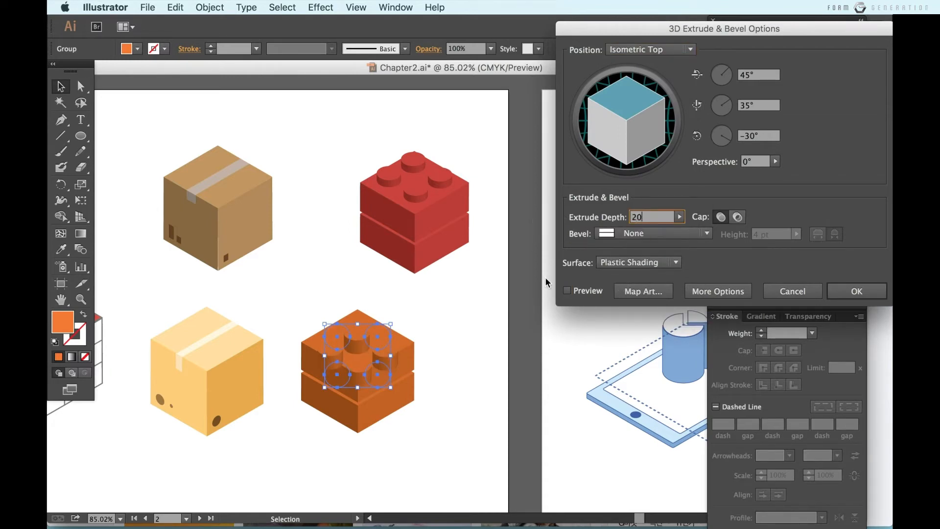
pyautogui.click(857, 291)
pyautogui.click(501, 402)
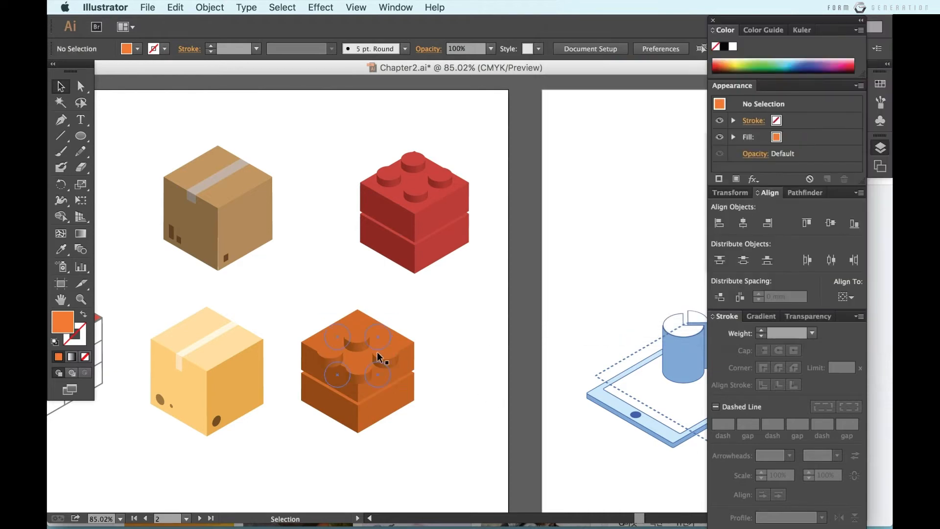
# Move the extruded studs up so they sit on the top face of the orange brick
pyautogui.moveTo(375, 341); pyautogui.dragTo(387, 320)
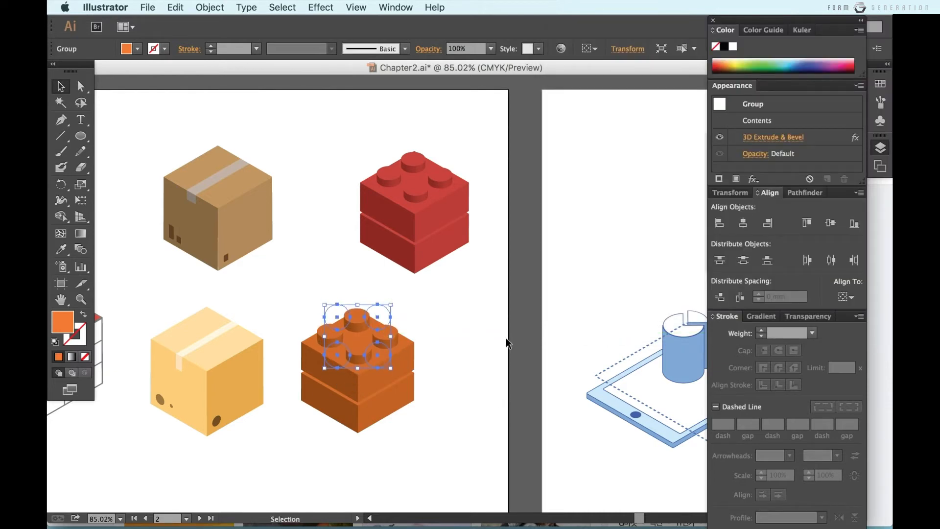
pyautogui.click(462, 377)
pyautogui.moveTo(321, 320); pyautogui.dragTo(321, 320)
pyautogui.moveTo(369, 368); pyautogui.dragTo(429, 366)
pyautogui.click(509, 350)
# Reposition the orange brick and the yellow box so they line up in the second row of icons
pyautogui.scroll(-5, 509, 349)
pyautogui.scroll(-2, 509, 360)
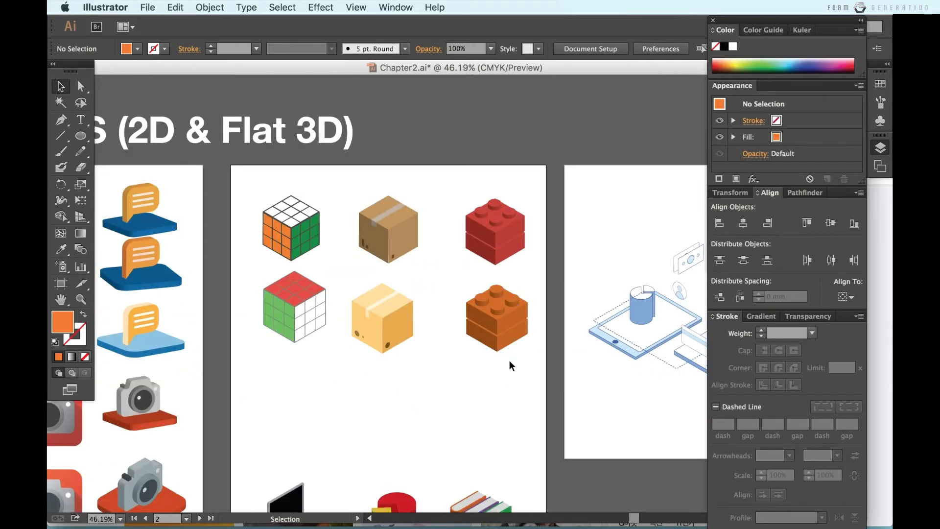
pyautogui.scroll(4, 521, 359)
pyautogui.moveTo(487, 286); pyautogui.dragTo(479, 285)
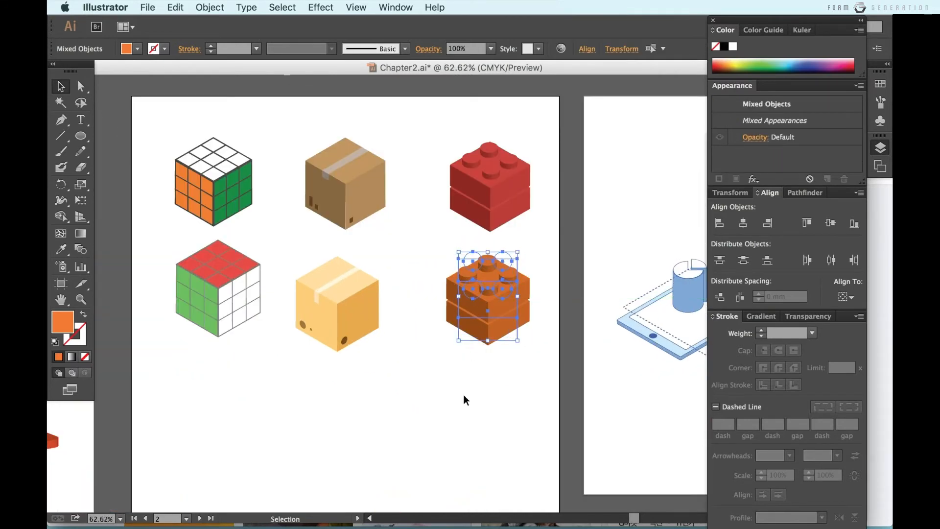
pyautogui.click(463, 394)
pyautogui.moveTo(367, 318); pyautogui.dragTo(382, 303)
pyautogui.click(439, 394)
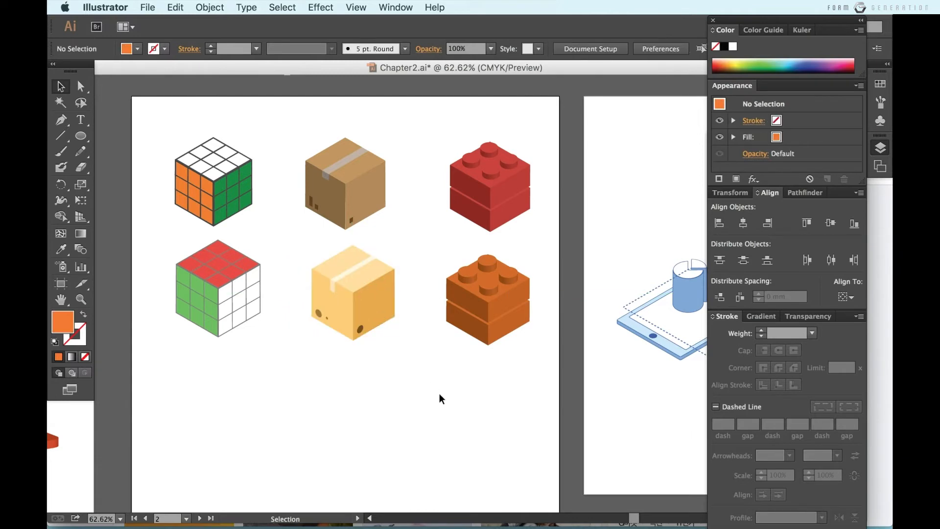
# Move the laptop, pie chart and books icons up together toward the finished icon rows
pyautogui.scroll(-10, 439, 394)
pyautogui.scroll(3, 310, 374)
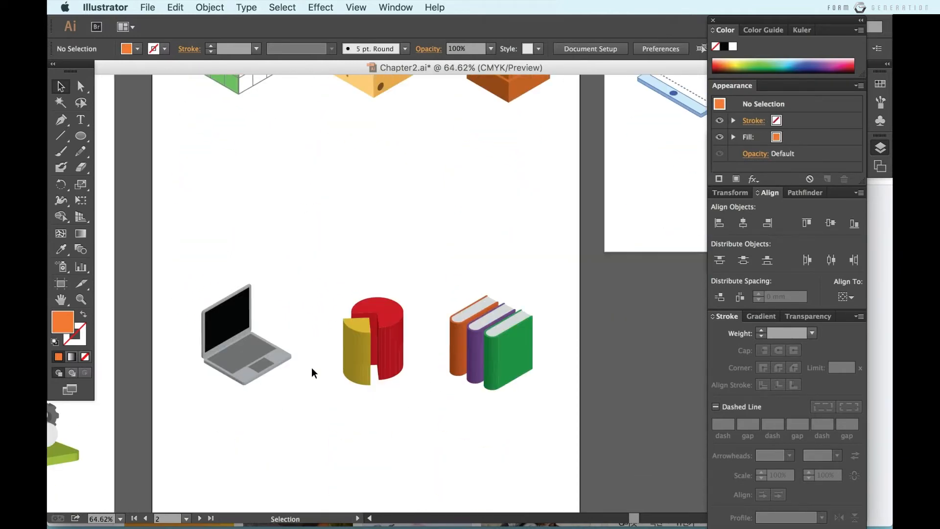
pyautogui.moveTo(606, 449); pyautogui.dragTo(90, 209)
pyautogui.moveTo(214, 298); pyautogui.dragTo(213, 127)
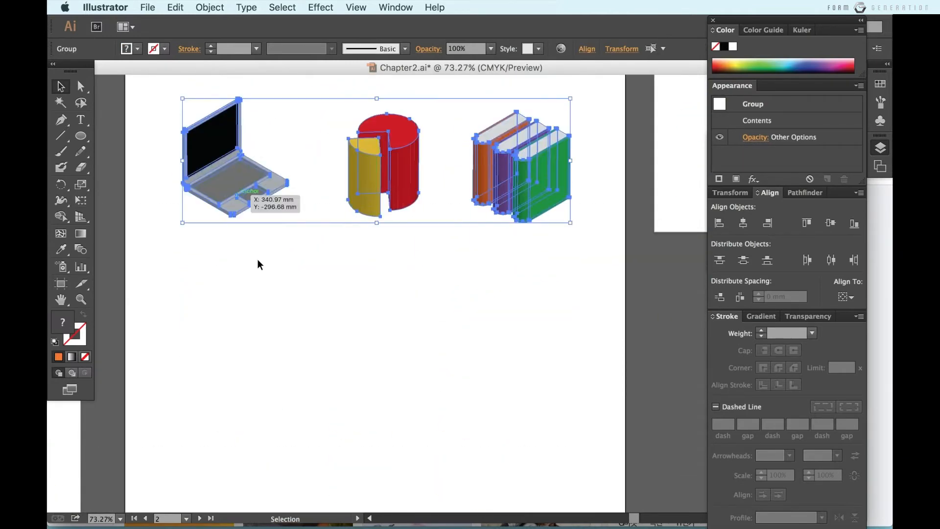
pyautogui.click(258, 261)
pyautogui.hscroll(-3, 266, 295)
pyautogui.rightClick(266, 296)
pyautogui.click(244, 251)
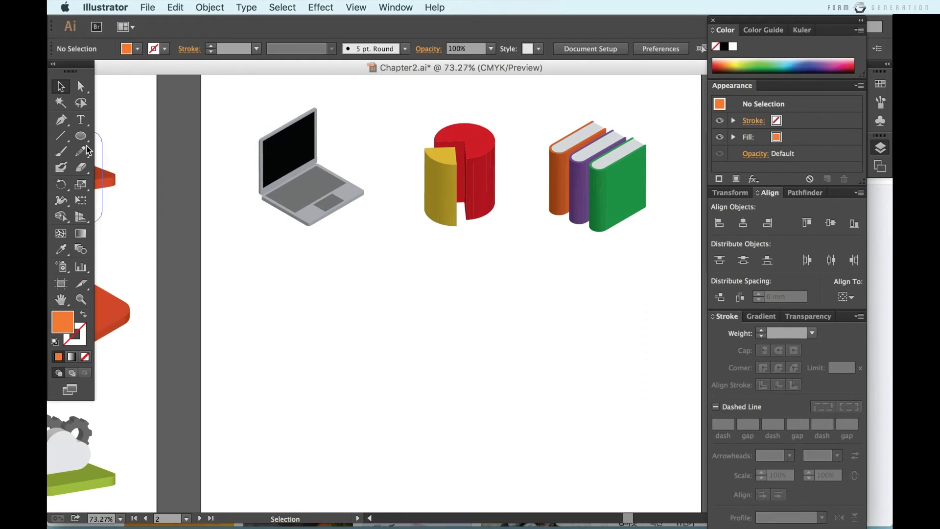
# Draw a large rounded rectangle beneath the laptop icon, with a small trackpad rectangle and a wide keyboard rectangle inside it
pyautogui.moveTo(80, 135); pyautogui.dragTo(123, 151)
pyautogui.moveTo(273, 304); pyautogui.dragTo(382, 387)
pyautogui.scroll(2, 313, 339)
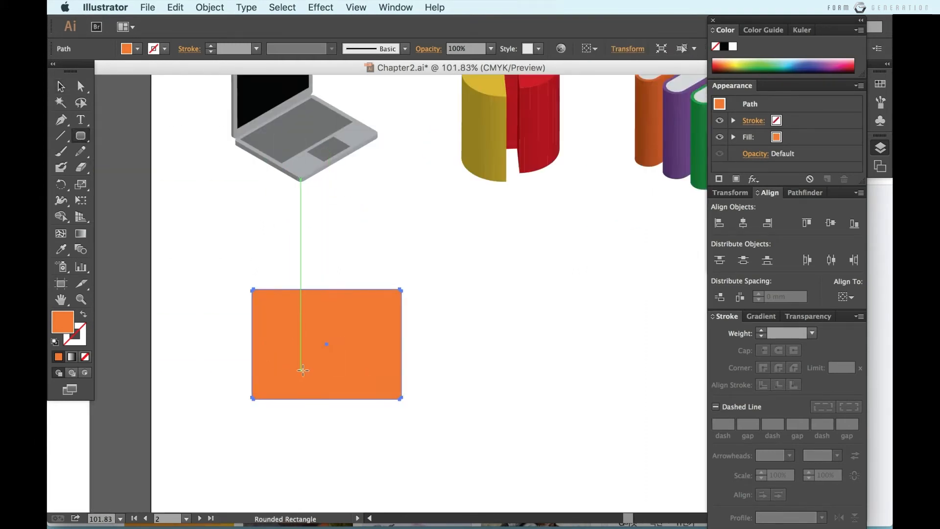
pyautogui.moveTo(302, 370); pyautogui.dragTo(358, 395)
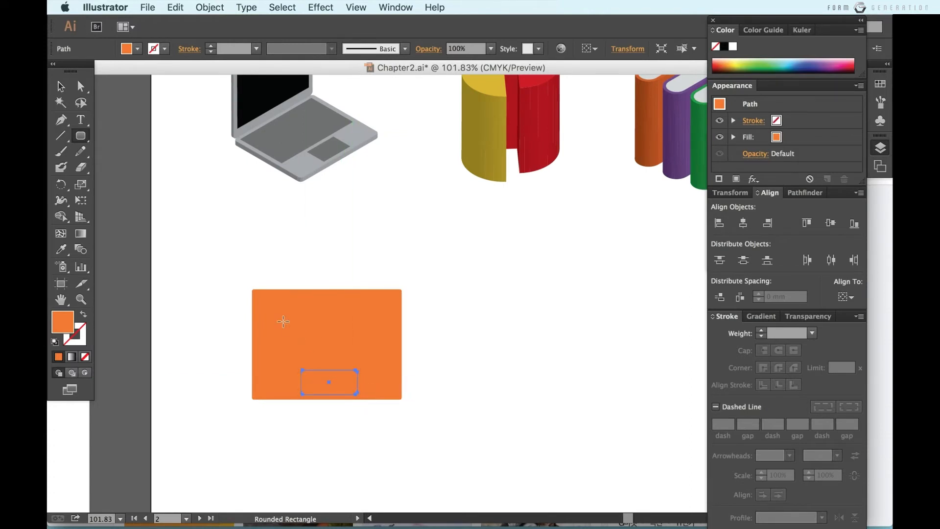
pyautogui.moveTo(266, 300); pyautogui.dragTo(395, 357)
# Center the laptop base, keyboard and trackpad rectangles horizontally on each other
pyautogui.press('v')
pyautogui.moveTo(460, 426); pyautogui.dragTo(286, 248)
pyautogui.click(519, 306)
# Fill the large laptop base rectangle with light gray #E8E8E8
pyautogui.click(382, 387)
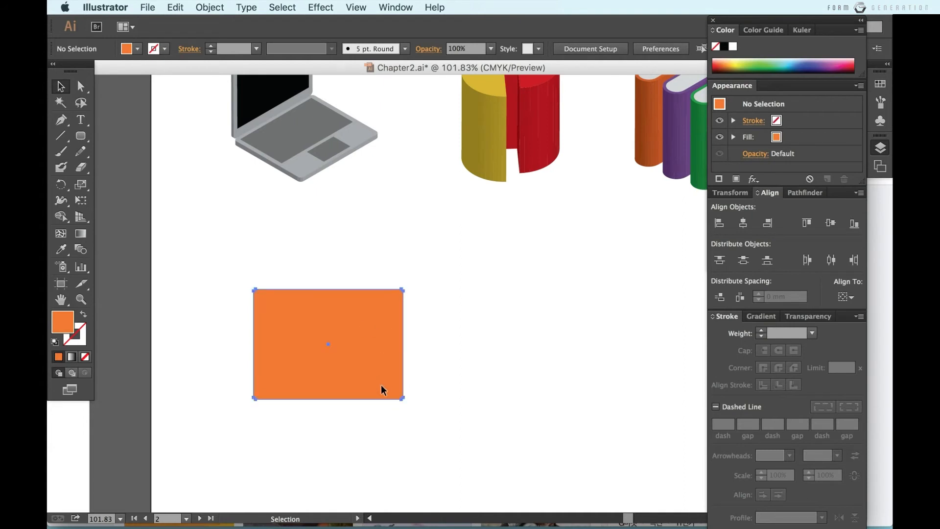
pyautogui.doubleClick(62, 322)
pyautogui.click(273, 271)
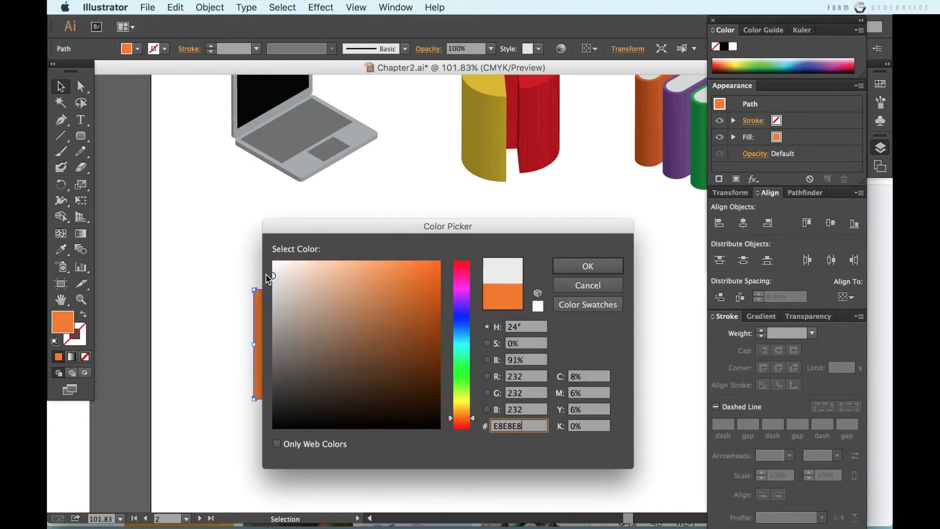
pyautogui.click(567, 267)
# Fill the keyboard and trackpad rectangles with a medium gray
pyautogui.click(382, 356)
pyautogui.click(322, 390)
pyautogui.doubleClick(62, 322)
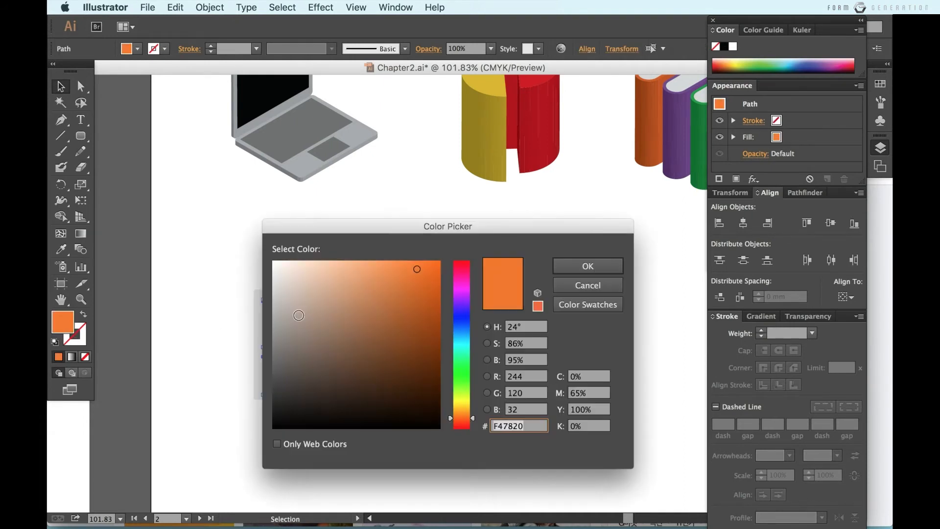
pyautogui.click(273, 305)
pyautogui.click(583, 266)
# Duplicate the light gray base directly above itself as the screen panel and create a slightly smaller inset copy on it
pyautogui.click(393, 397)
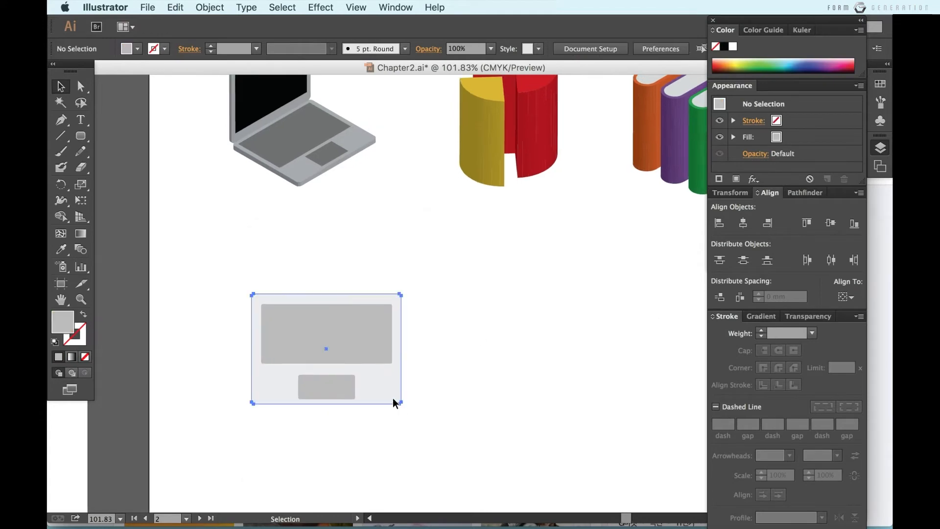
pyautogui.scroll(2, 392, 406)
pyautogui.moveTo(392, 414); pyautogui.dragTo(392, 327)
pyautogui.click(374, 375)
pyautogui.click(219, 260)
pyautogui.click(274, 255)
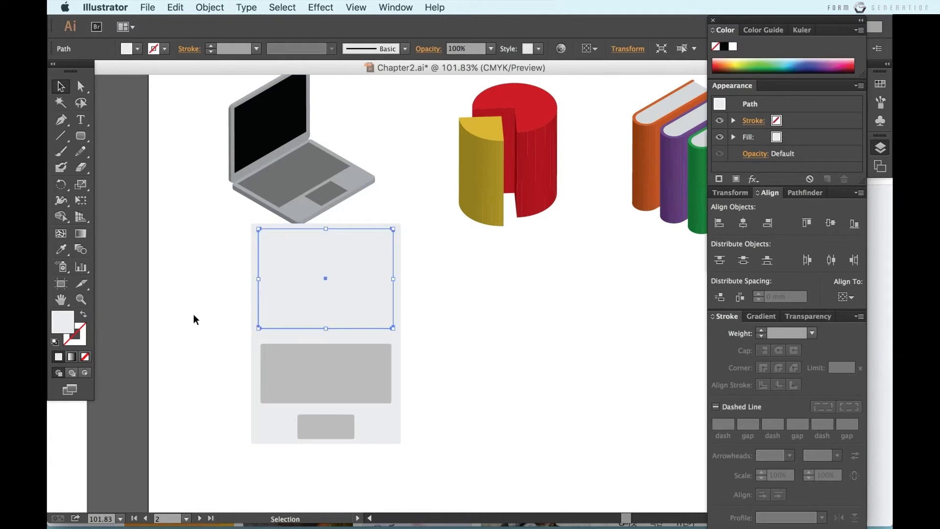
# Fill the inset screen rectangle with dark gray #666666
pyautogui.doubleClick(60, 327)
pyautogui.moveTo(304, 344); pyautogui.dragTo(267, 360)
pyautogui.click(582, 267)
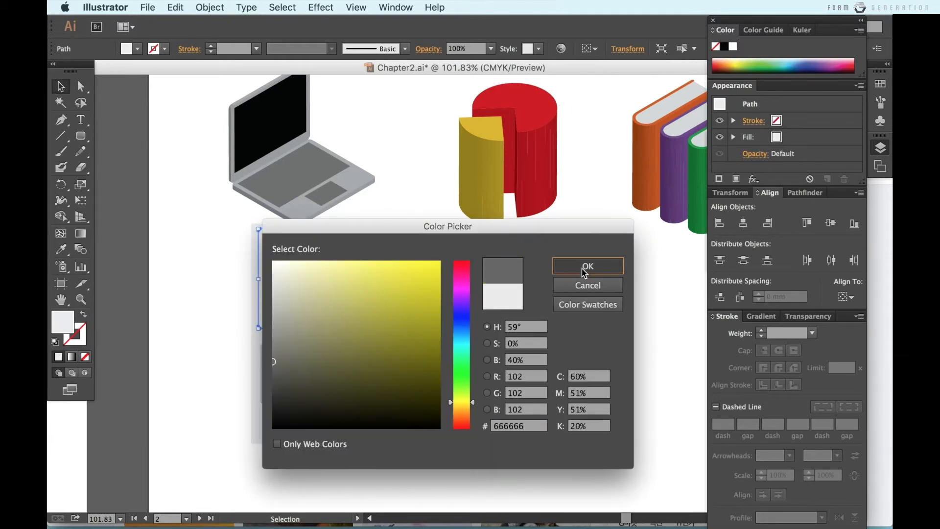
pyautogui.click(459, 370)
pyautogui.moveTo(322, 288); pyautogui.dragTo(320, 288)
# Group the base, keyboard and trackpad rectangles and nudge the group down slightly away from the screen panel
pyautogui.moveTo(439, 434); pyautogui.dragTo(302, 369)
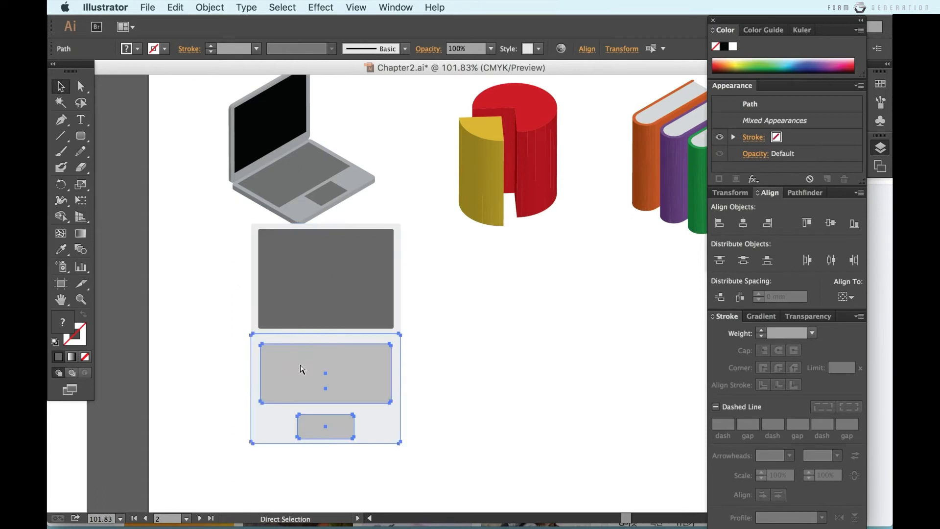
pyautogui.press('super+g')
pyautogui.press('Down')
pyautogui.press('Down')
pyautogui.press('Down')
pyautogui.press('Down')
pyautogui.press('Down')
pyautogui.press('Down')
pyautogui.press('Down')
# Group the light screen panel with its dark gray display rectangle
pyautogui.click(351, 303)
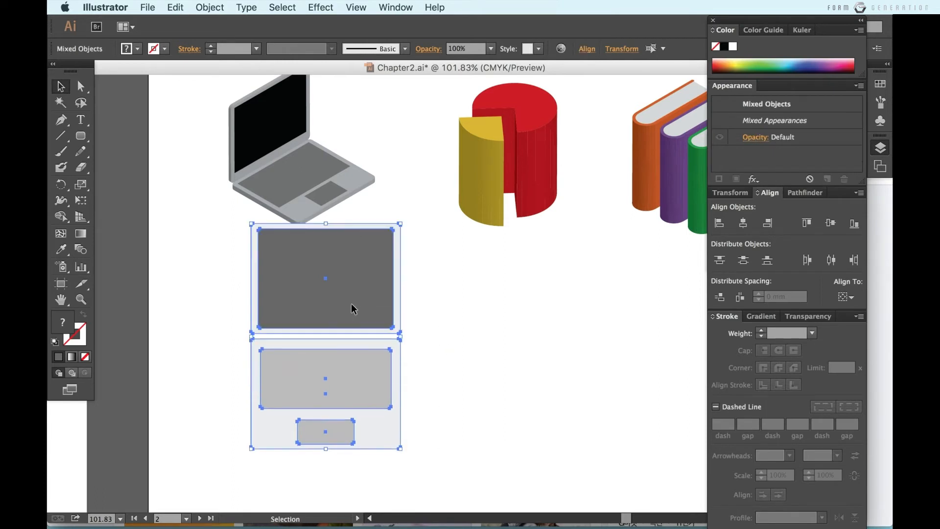
pyautogui.click(492, 291)
pyautogui.press('a')
pyautogui.click(340, 286)
pyautogui.press('super+g')
# Apply 3D Extrude & Bevel with the Isometric Top position to the laptop's keyboard base group
pyautogui.click(327, 399)
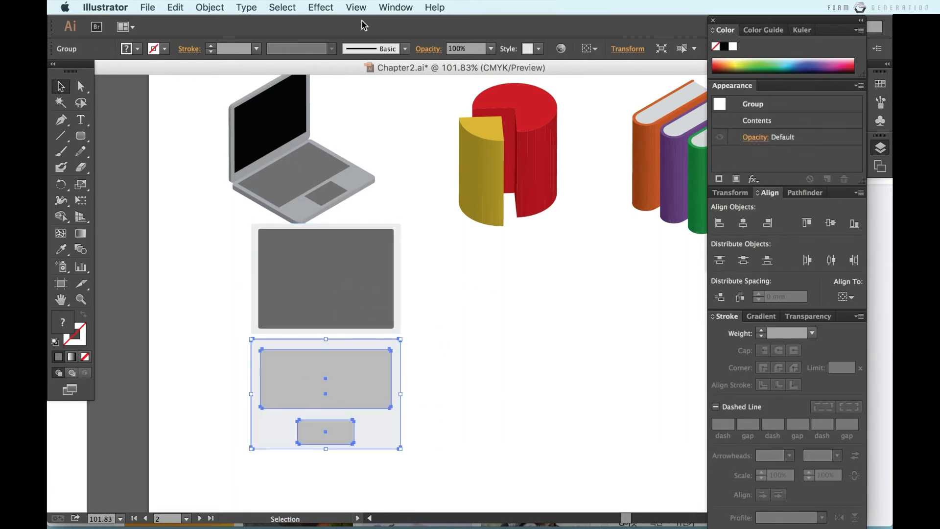
pyautogui.click(319, 6)
pyautogui.moveTo(315, 9)
pyautogui.moveTo(345, 90)
pyautogui.click(539, 90)
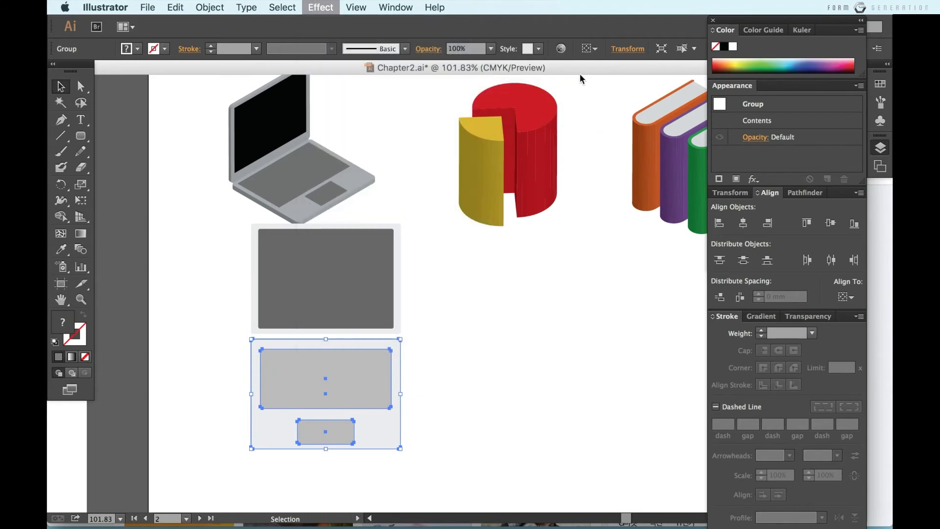
pyautogui.click(651, 49)
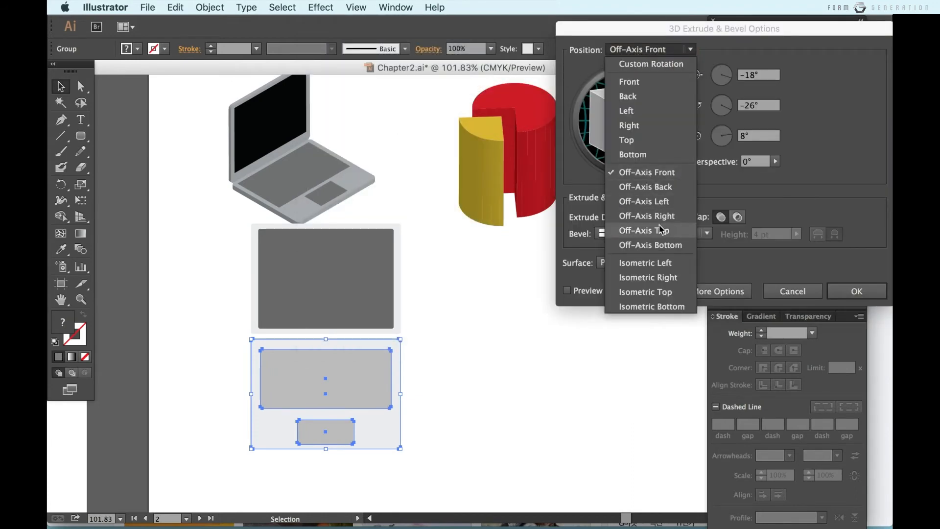
pyautogui.click(644, 231)
pyautogui.click(594, 292)
pyautogui.click(651, 49)
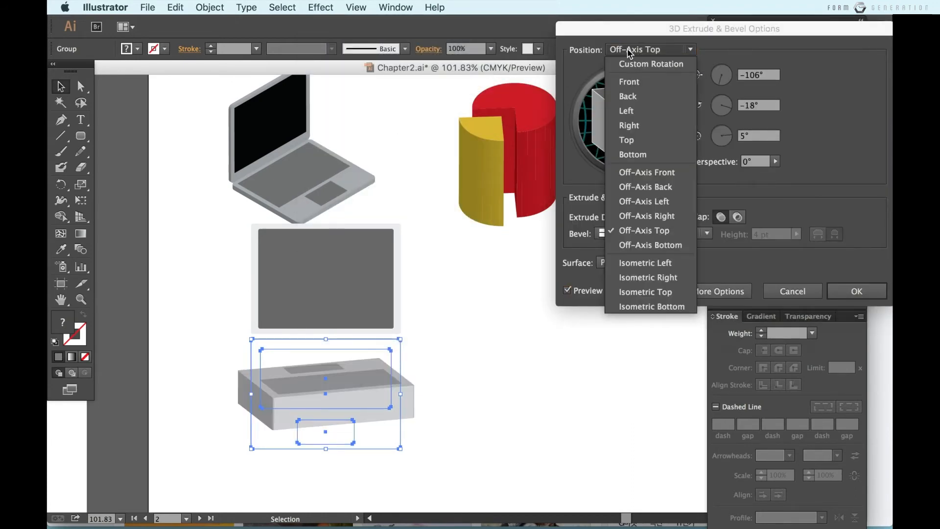
pyautogui.click(661, 291)
# Set the base's extrude depth to 10 pt and rotate the extruded base 90° counterclockwise
pyautogui.click(665, 216)
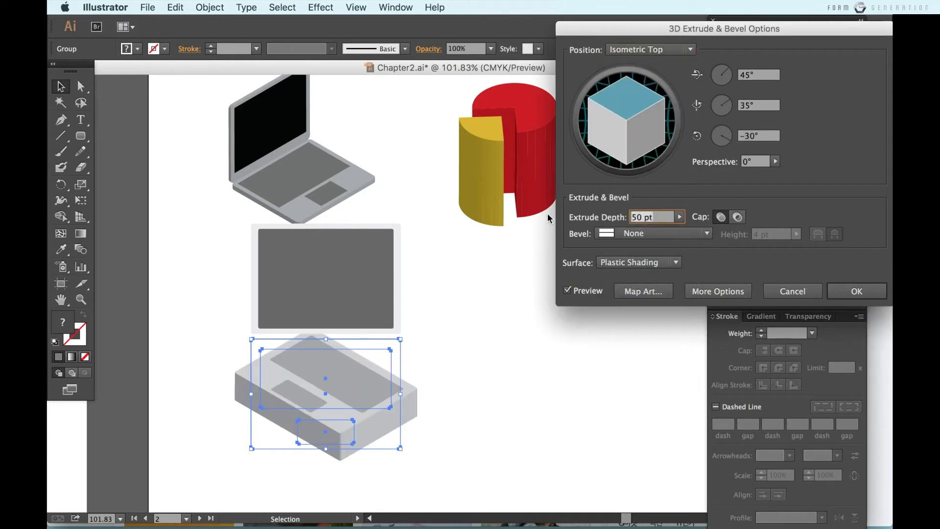
pyautogui.write('10')
pyautogui.click(594, 292)
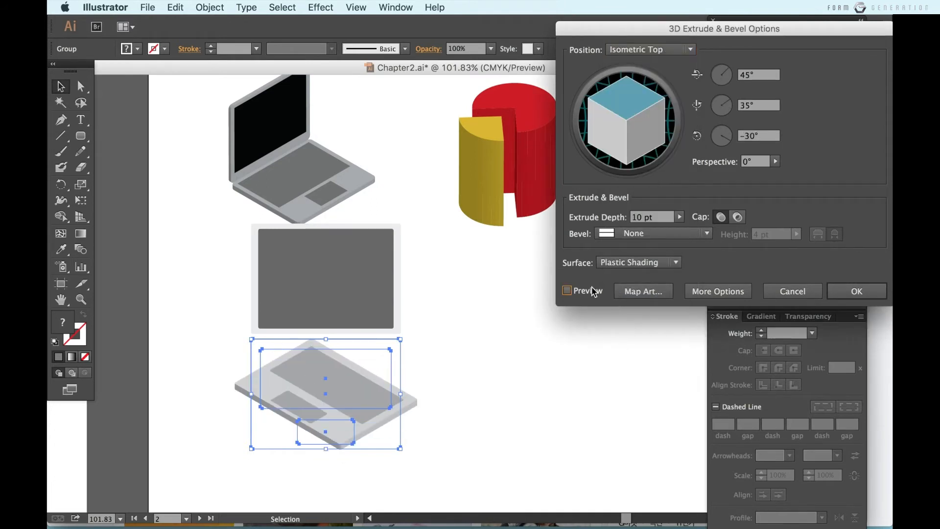
pyautogui.click(857, 292)
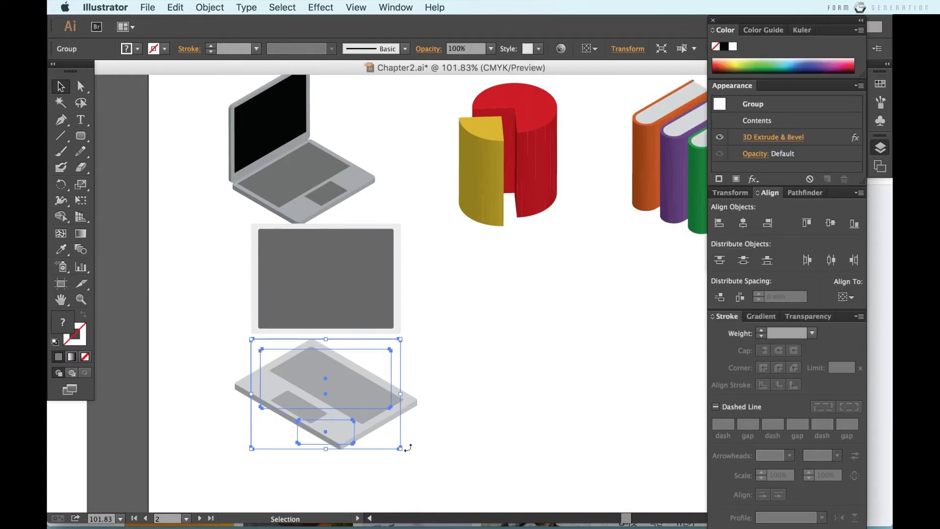
pyautogui.moveTo(408, 447); pyautogui.dragTo(377, 332)
pyautogui.click(457, 347)
# Apply 3D Extrude & Bevel with the Isometric Right position to the laptop's screen group
pyautogui.click(367, 290)
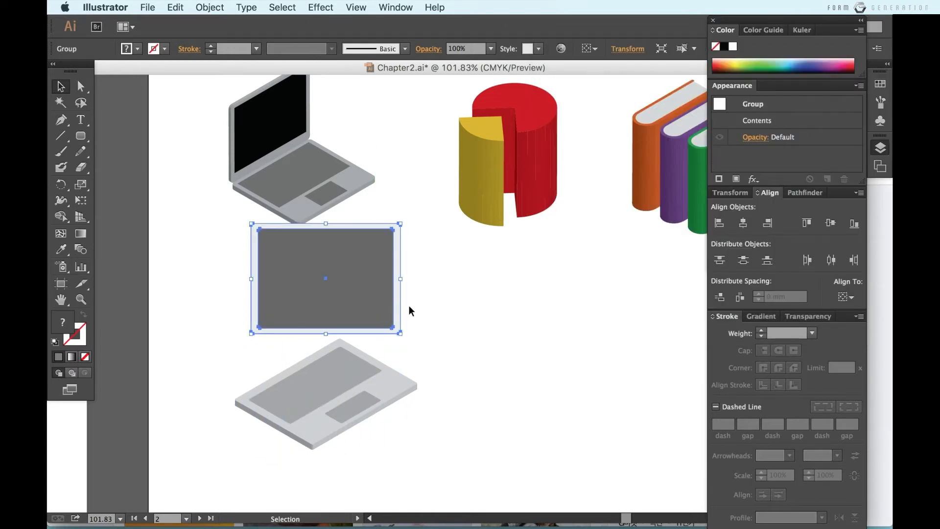
pyautogui.click(321, 7)
pyautogui.moveTo(462, 89)
pyautogui.click(521, 89)
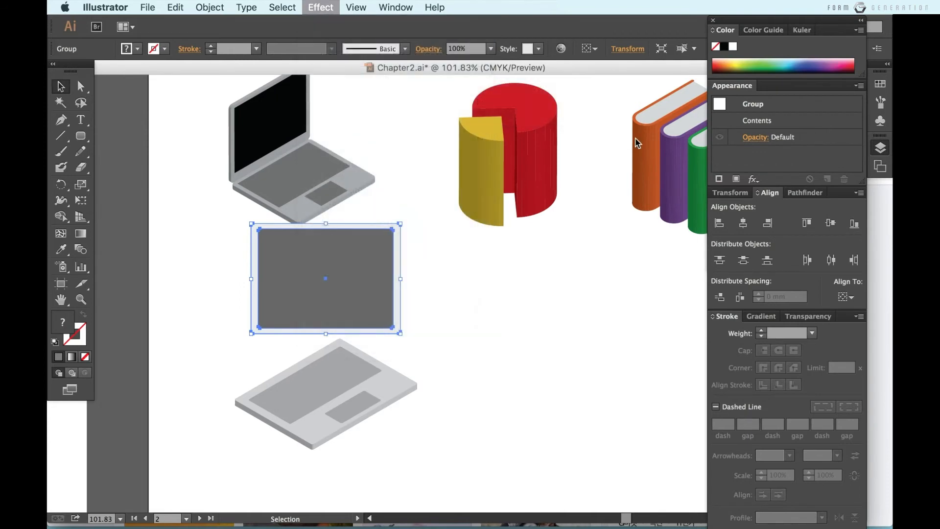
pyautogui.click(647, 62)
pyautogui.click(645, 263)
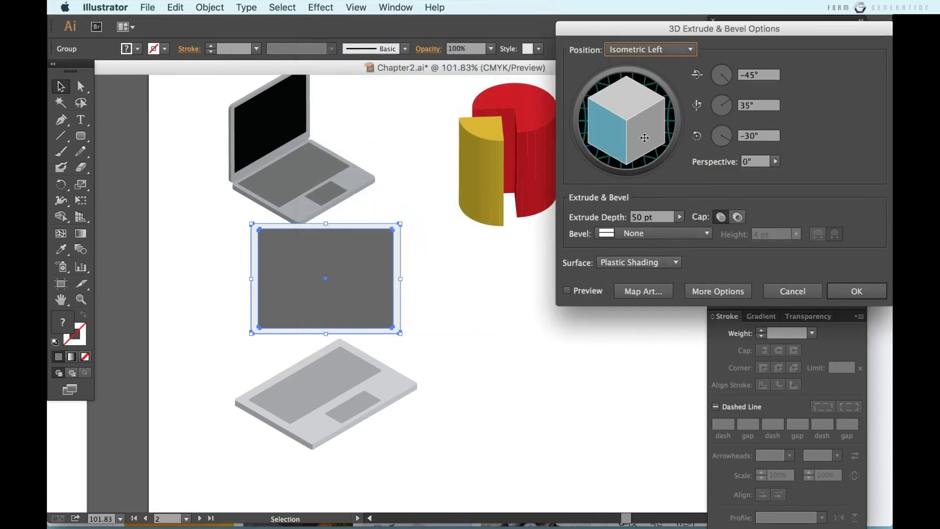
pyautogui.click(645, 55)
pyautogui.click(651, 278)
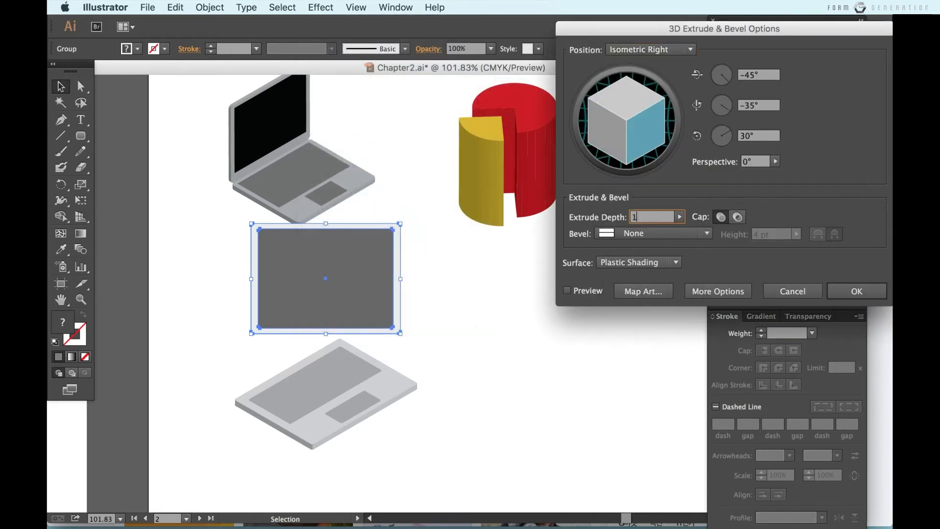
# Extrude the screen group 7 pt deep with a Classic bevel and apply the effect
pyautogui.click(567, 291)
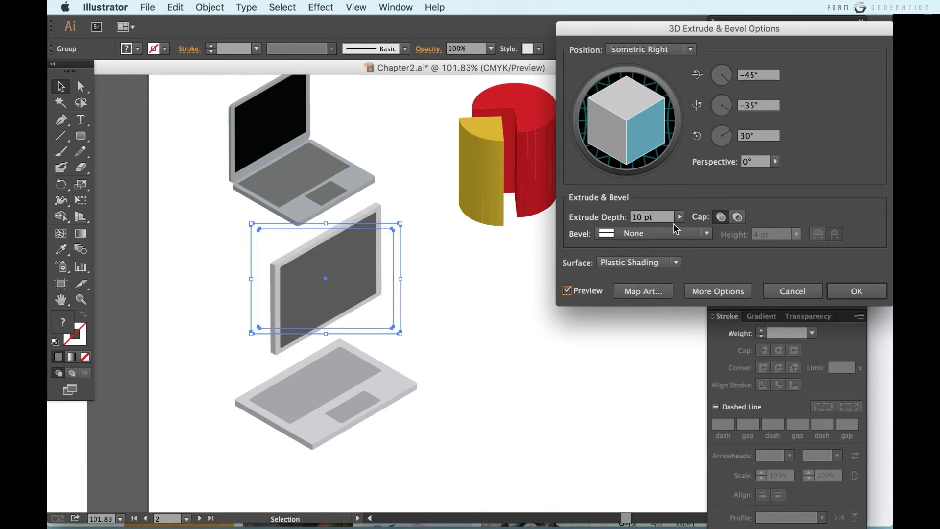
pyautogui.write('0')
pyautogui.click(584, 287)
pyautogui.click(641, 243)
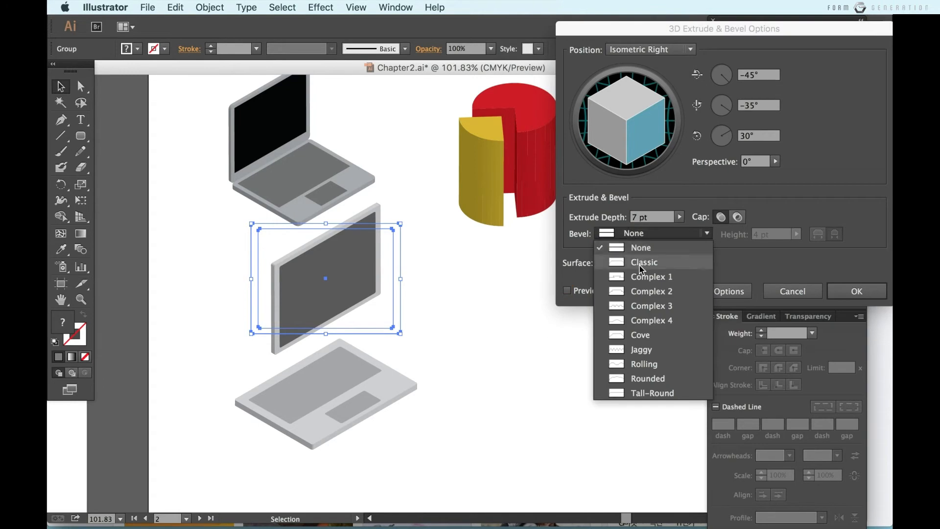
pyautogui.click(637, 261)
pyautogui.click(597, 292)
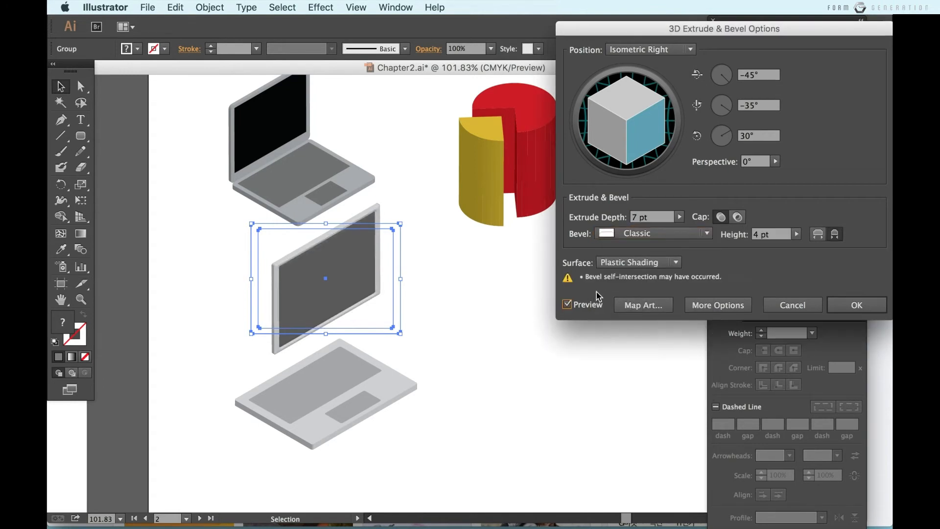
pyautogui.click(827, 307)
# Move the extruded screen down onto the rear edge of the laptop base and nudge it left into line
pyautogui.moveTo(336, 280); pyautogui.dragTo(309, 326)
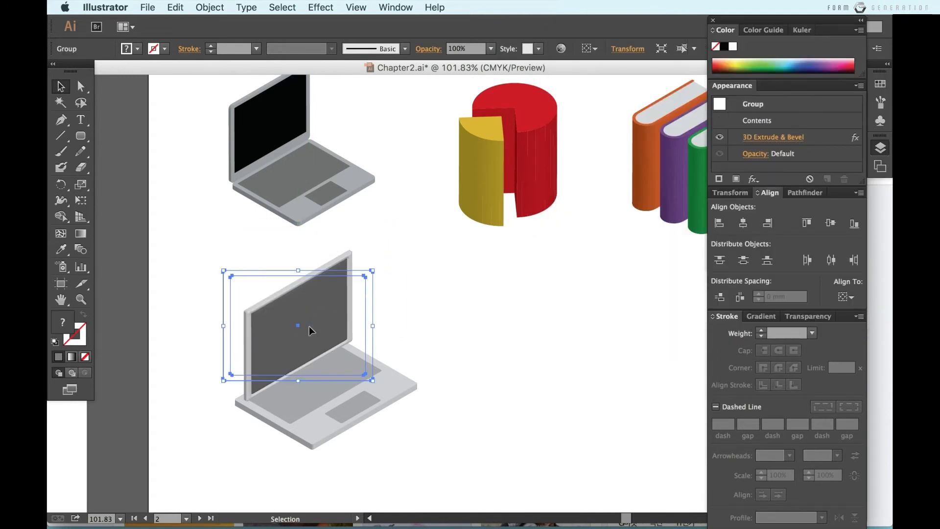
pyautogui.press('Left')
pyautogui.press('Left')
pyautogui.press('Left')
pyautogui.press('Left')
pyautogui.press('Left')
pyautogui.press('Left')
pyautogui.press('Left')
pyautogui.press('Left')
pyautogui.press('Left')
pyautogui.press('Left')
pyautogui.press('Left')
pyautogui.press('Left')
pyautogui.press('Left')
pyautogui.press('Left')
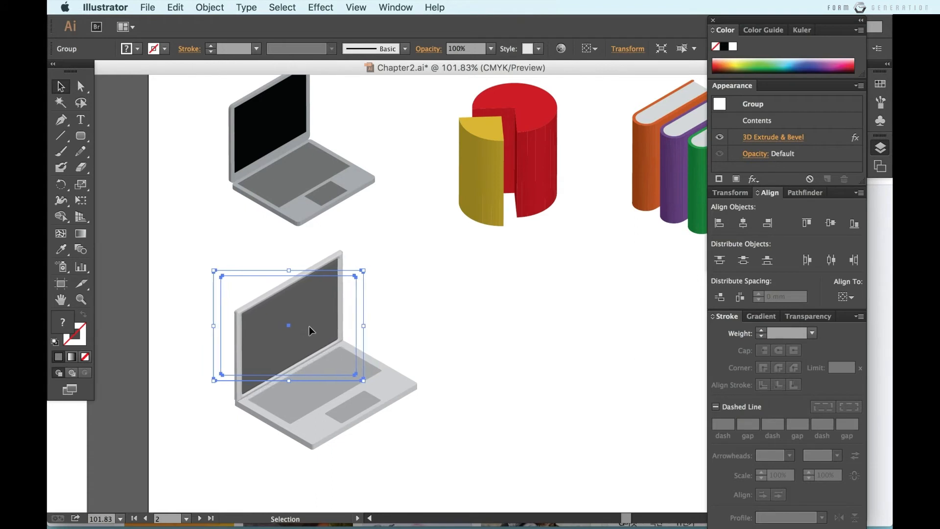
# Nudge the laptop screen slightly up and left to fit the base's back edge
pyautogui.click(462, 348)
pyautogui.click(295, 311)
pyautogui.press('Up')
pyautogui.press('Up')
pyautogui.press('Up')
pyautogui.press('Left')
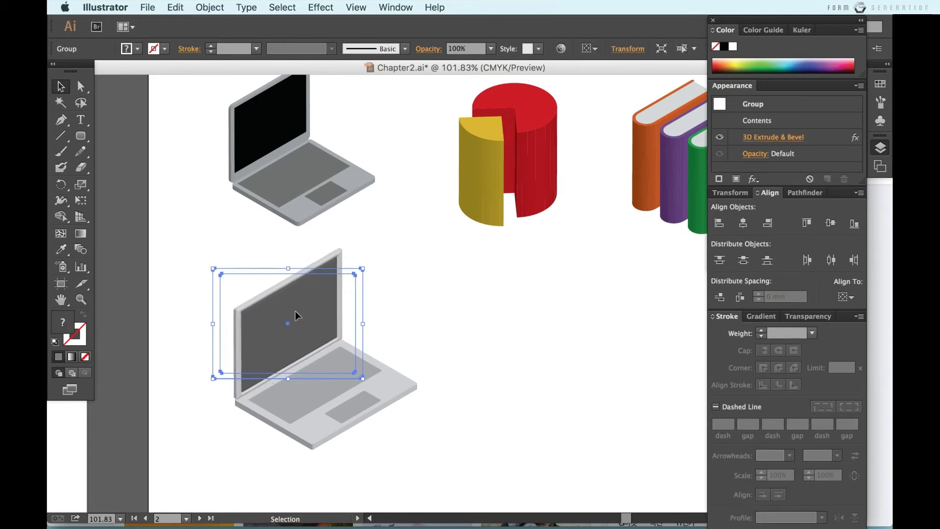
pyautogui.click(459, 334)
# Select the laptop's screen and base together and scale them down slightly
pyautogui.scroll(-3, 459, 335)
pyautogui.moveTo(460, 434); pyautogui.dragTo(378, 360)
pyautogui.moveTo(418, 301); pyautogui.dragTo(405, 314)
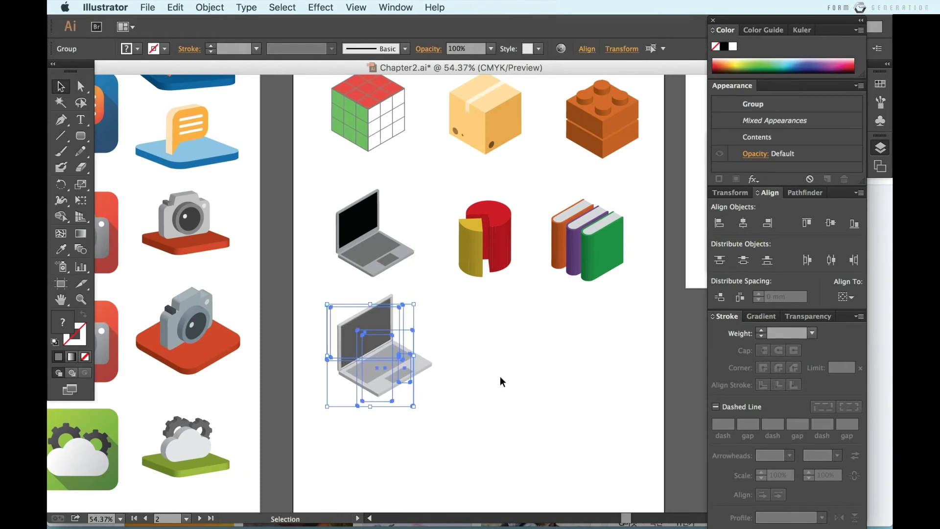
pyautogui.click(500, 376)
# Draw a gray circle beside the new laptop and position it below the red and yellow pie chart
pyautogui.scroll(2, 500, 376)
pyautogui.hscroll(1, 500, 375)
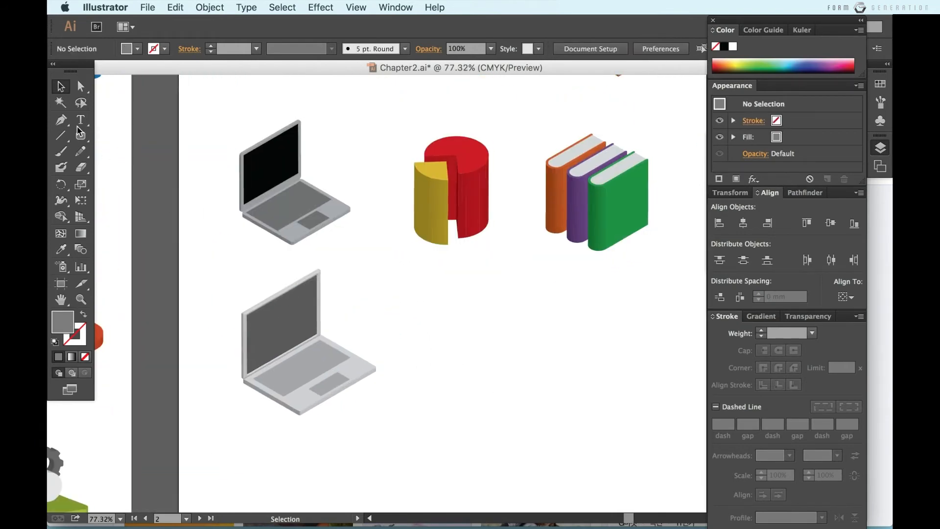
pyautogui.moveTo(79, 131); pyautogui.dragTo(123, 169)
pyautogui.moveTo(440, 289); pyautogui.dragTo(515, 366)
pyautogui.press('v')
pyautogui.moveTo(495, 333); pyautogui.dragTo(475, 333)
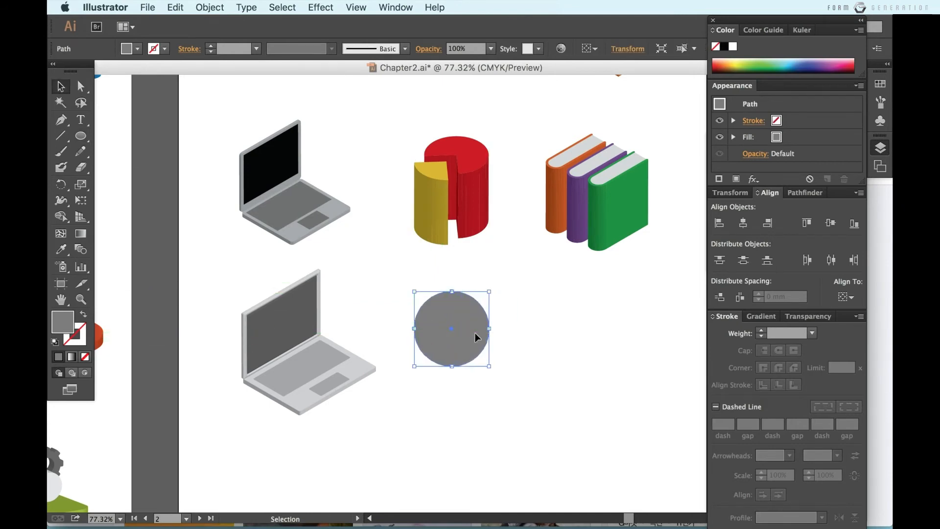
# Draw a square from the circle's center that overlaps its lower-right quarter
pyautogui.moveTo(81, 135); pyautogui.dragTo(142, 135)
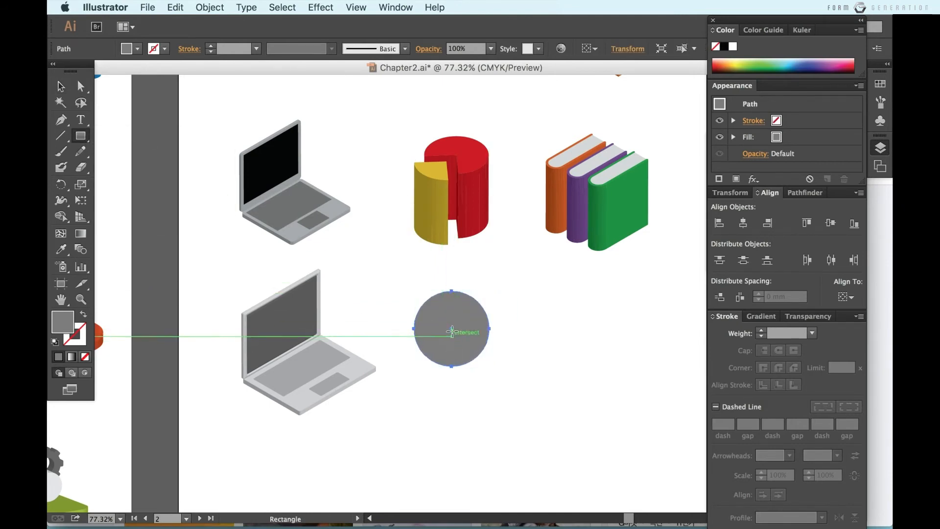
pyautogui.moveTo(451, 329); pyautogui.dragTo(509, 386)
pyautogui.press('v')
# Split the circle and square with the Shape Builder tool and delete the piece of the square outside the circle
pyautogui.keyDown('shift'); pyautogui.click(434, 303); pyautogui.keyUp('shift')
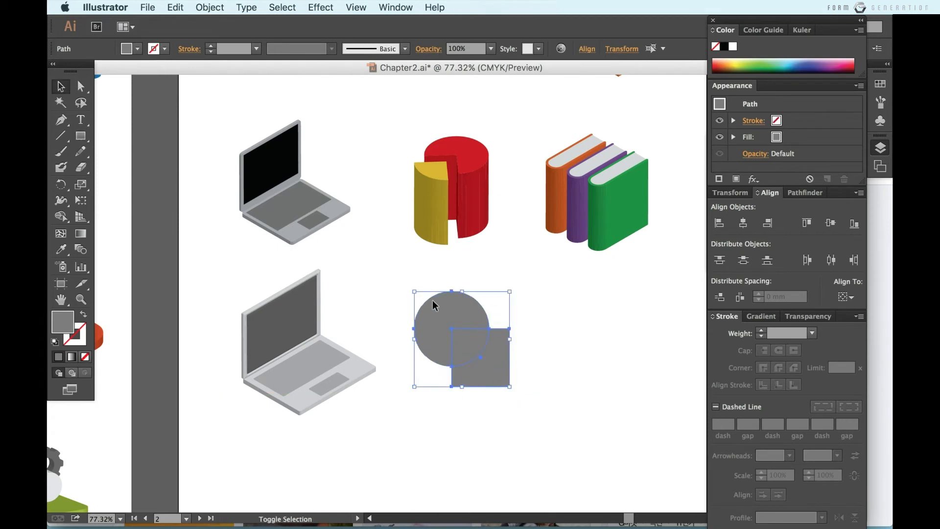
pyautogui.hotkey('shift', 'm')
pyautogui.click(470, 346)
pyautogui.press('v')
pyautogui.click(544, 424)
pyautogui.click(500, 375)
pyautogui.press('Delete')
# Move the quarter wedge diagonally down and right, away from the rest of the circle
pyautogui.doubleClick(473, 353)
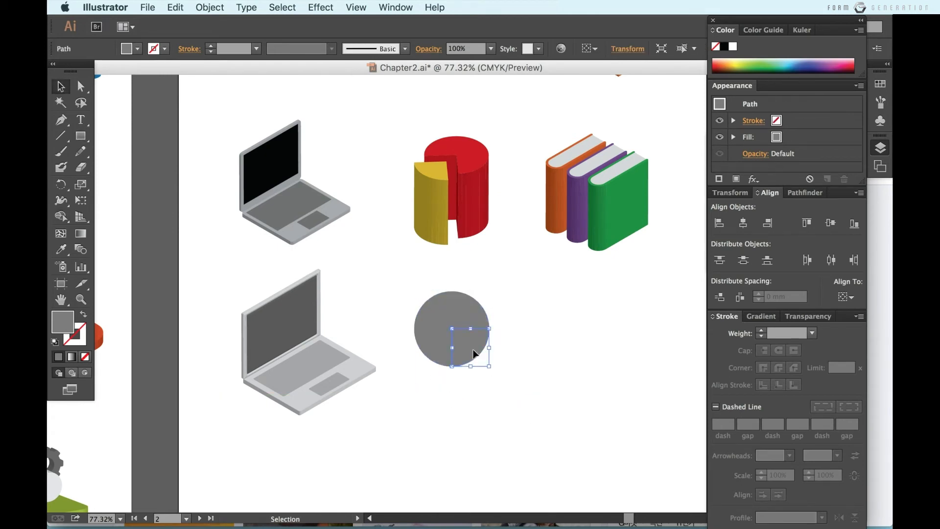
pyautogui.press('Escape')
pyautogui.moveTo(483, 355); pyautogui.dragTo(495, 366)
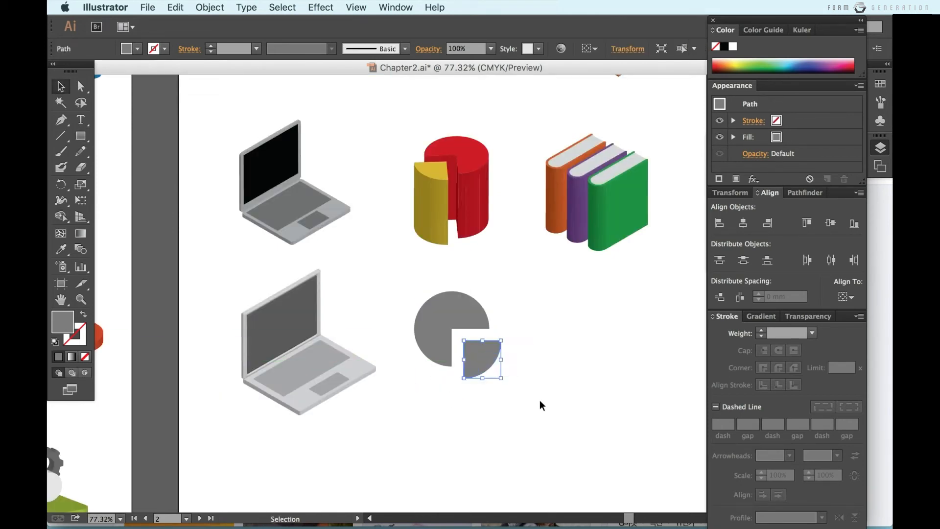
# Fill the three-quarter pie shape with a bright yellow-orange
pyautogui.click(462, 325)
pyautogui.doubleClick(59, 323)
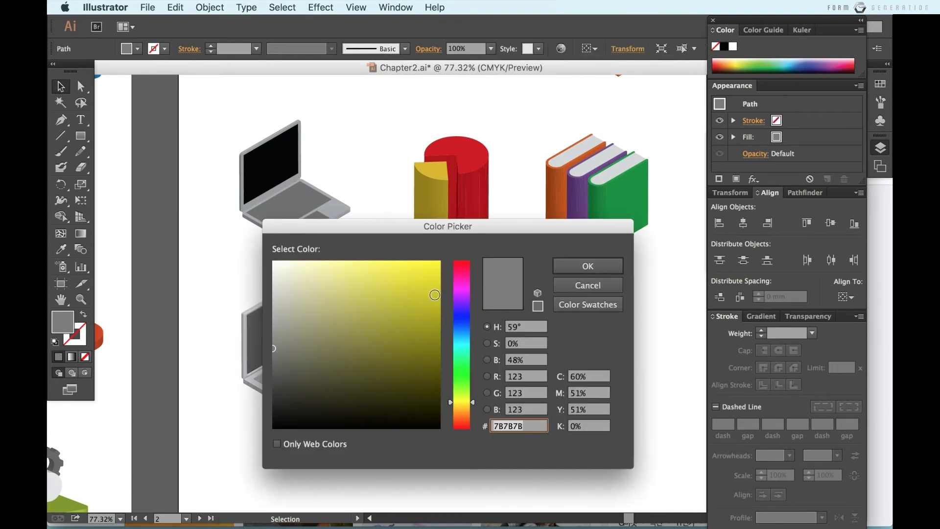
pyautogui.click(435, 264)
pyautogui.click(464, 419)
pyautogui.click(587, 266)
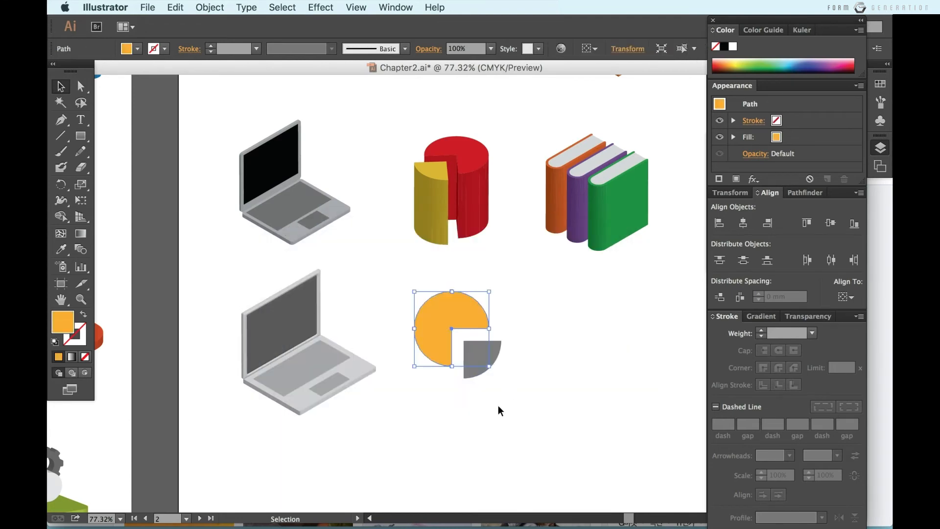
# Fill the quarter wedge with a reddish orange
pyautogui.click(482, 362)
pyautogui.doubleClick(63, 322)
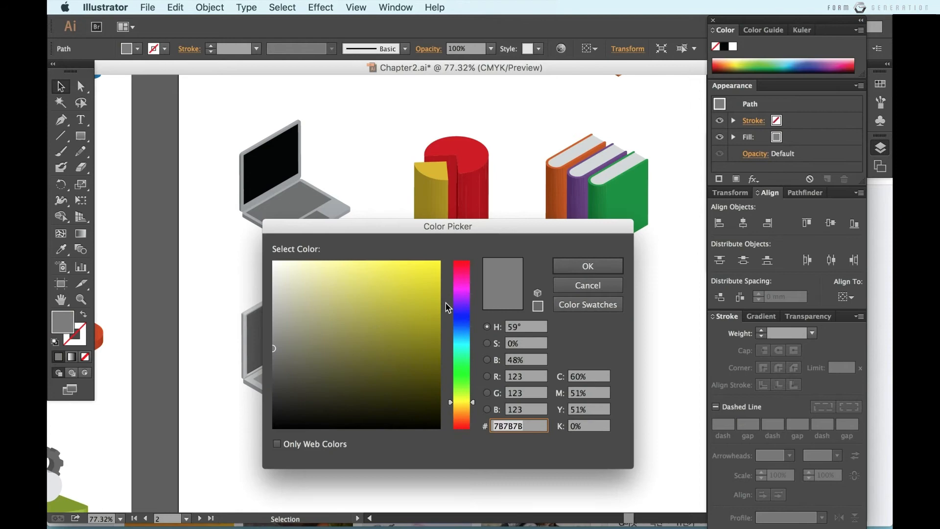
pyautogui.click(462, 418)
pyautogui.click(425, 271)
pyautogui.click(587, 266)
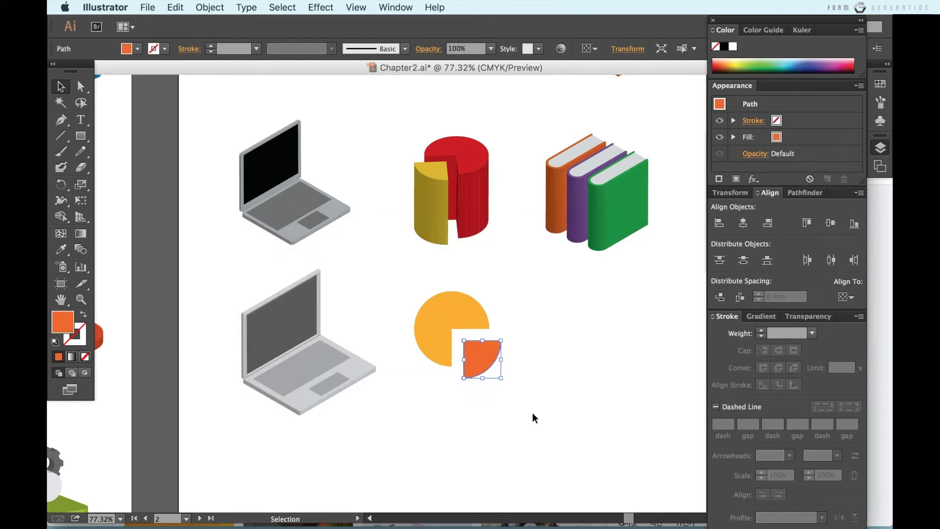
# Select the three-quarter pie and the wedge and group them
pyautogui.moveTo(521, 440); pyautogui.dragTo(440, 315)
pyautogui.click(320, 7)
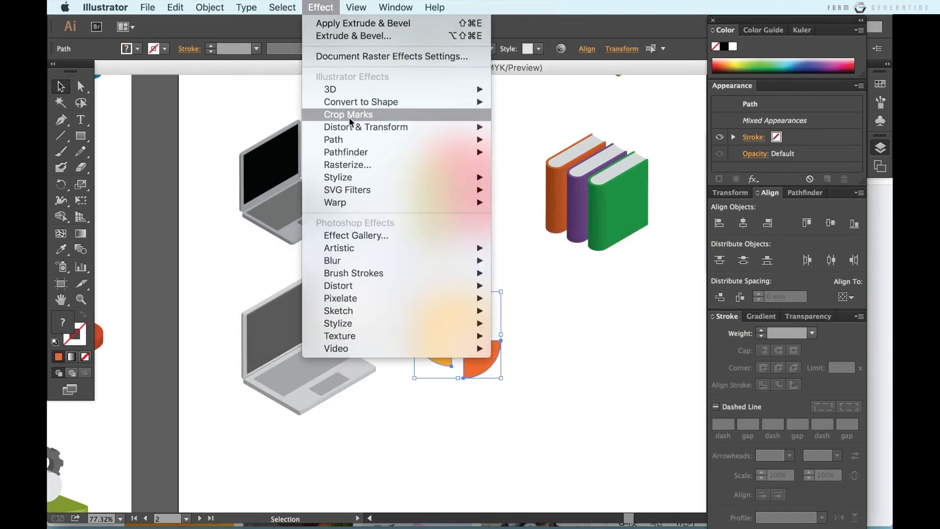
pyautogui.moveTo(342, 89)
pyautogui.click(547, 397)
pyautogui.press('super+g')
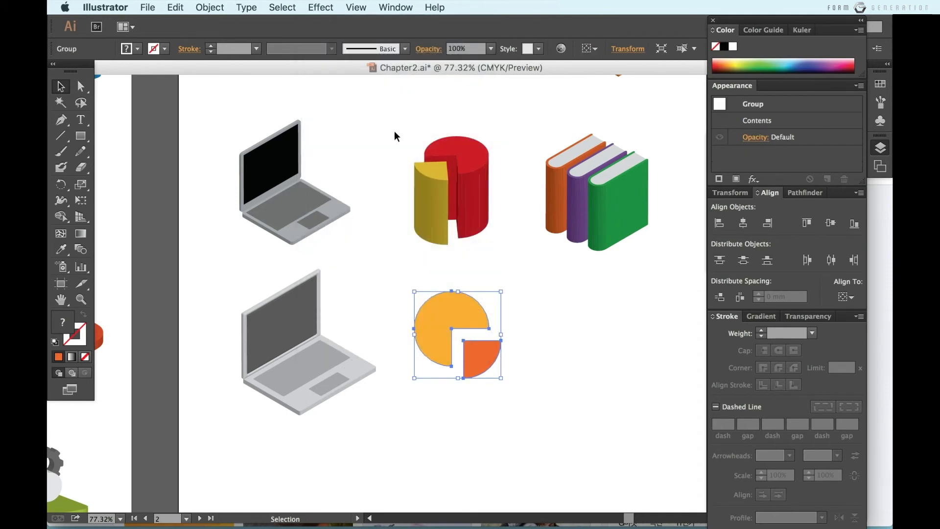
# Apply 3D Extrude & Bevel to the pie chart group with the Isometric Top position and a depth of 100 pt
pyautogui.click(321, 7)
pyautogui.click(543, 89)
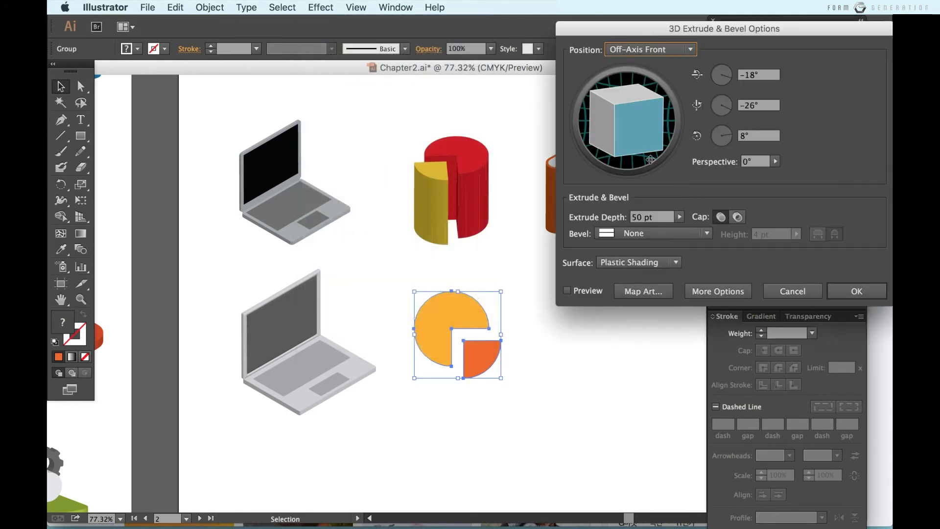
pyautogui.click(653, 51)
pyautogui.click(632, 288)
pyautogui.click(567, 290)
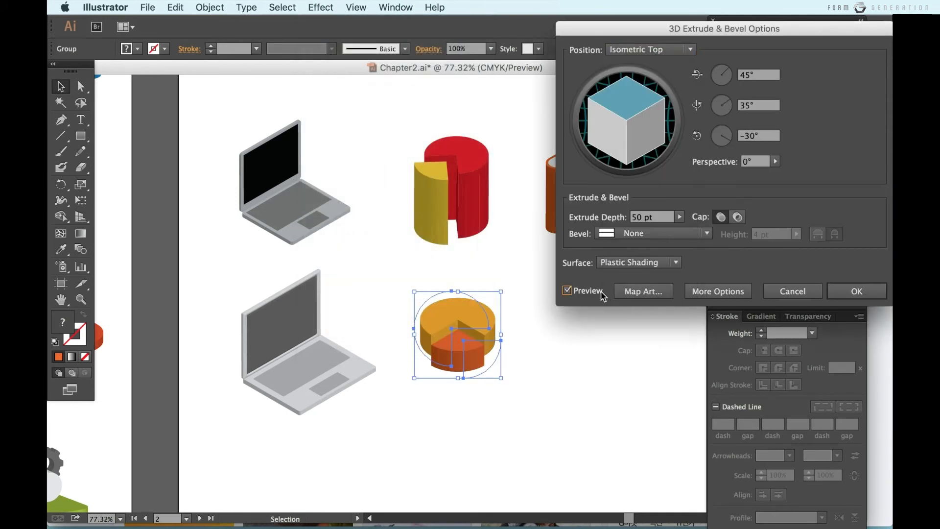
pyautogui.moveTo(659, 217); pyautogui.dragTo(583, 218)
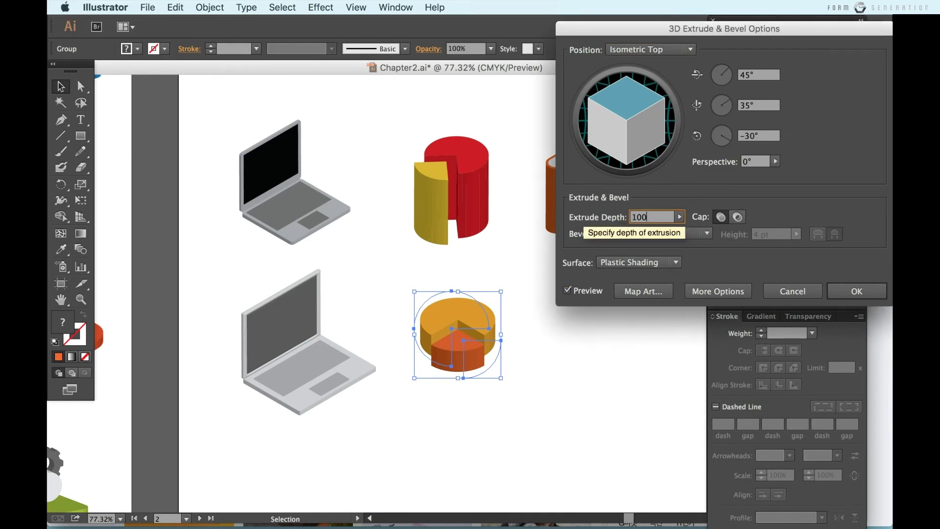
pyautogui.write('100')
pyautogui.click(856, 291)
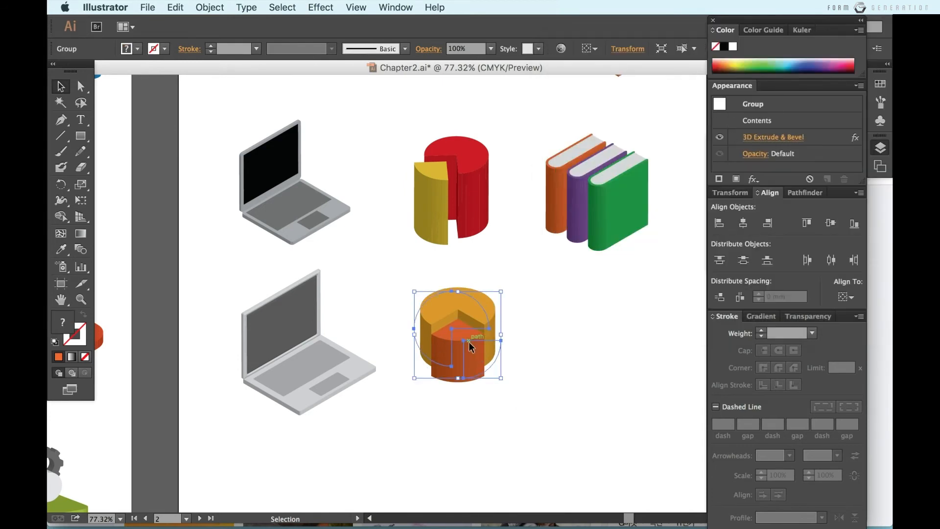
# Duplicate the extruded pie chart to its right and set the copy's 3D Extrude & Bevel surface to No Shading
pyautogui.moveTo(468, 342); pyautogui.dragTo(580, 342)
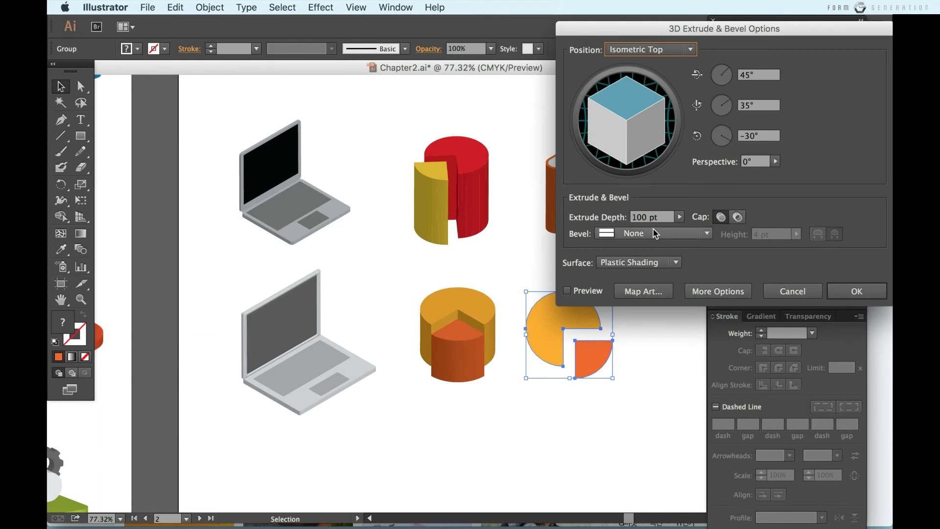
pyautogui.click(638, 262)
pyautogui.click(634, 288)
pyautogui.click(599, 291)
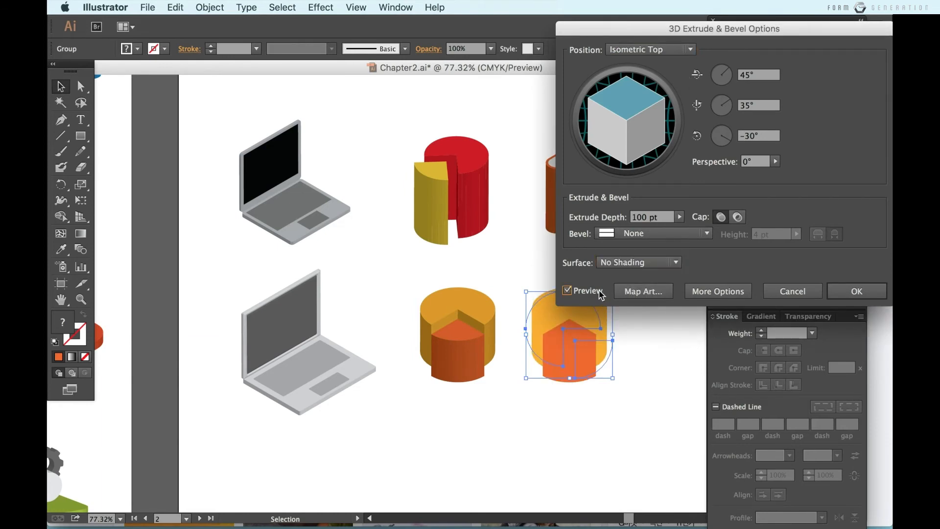
pyautogui.click(843, 287)
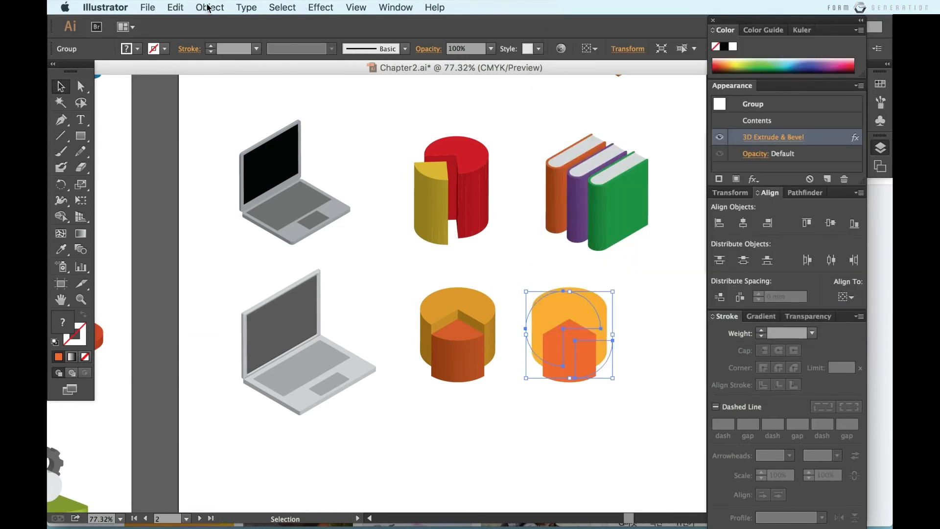
# Expand the appearance of the flat pie chart copy and ungroup it into separate faces
pyautogui.click(208, 8)
pyautogui.click(252, 151)
pyautogui.click(646, 357)
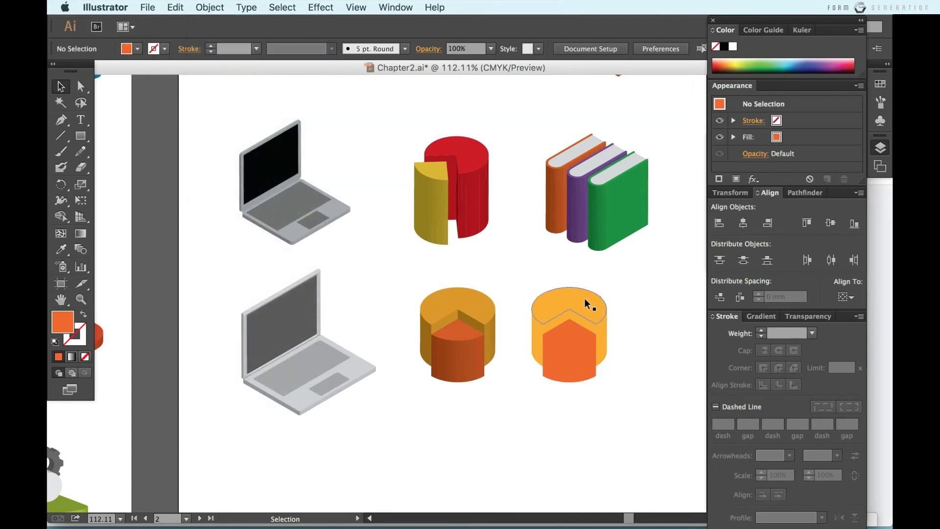
pyautogui.click(586, 334)
pyautogui.rightClick(586, 333)
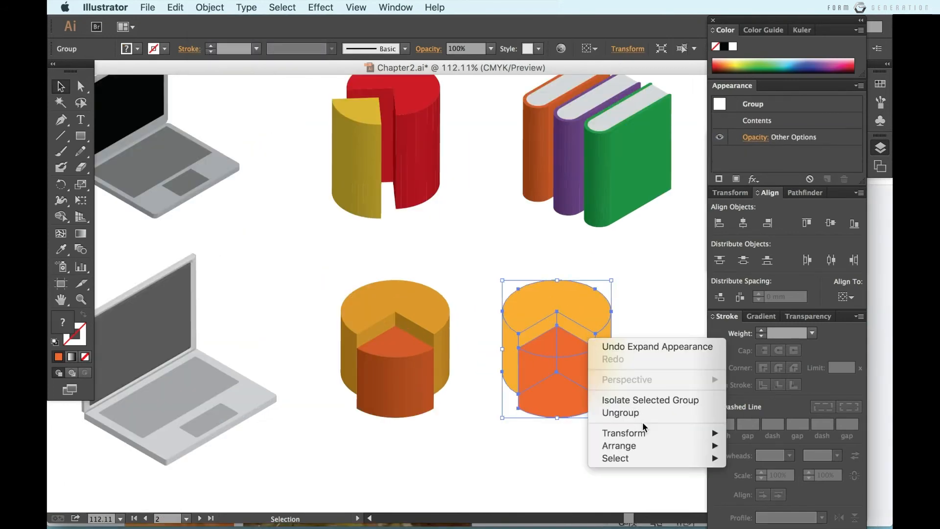
pyautogui.click(631, 411)
pyautogui.rightClick(594, 326)
pyautogui.click(629, 410)
pyautogui.click(656, 267)
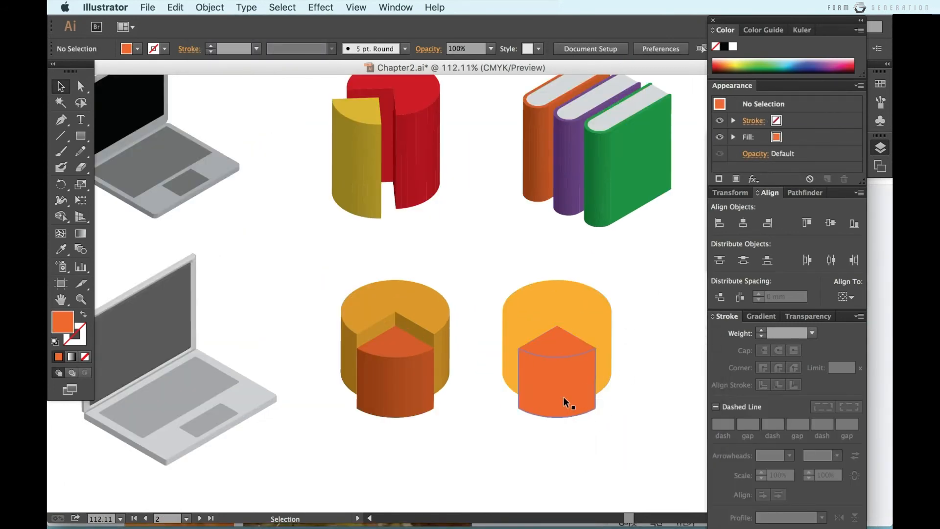
# Fill the side faces of the yellow three-quarter pie with a darker brownish orange
pyautogui.click(598, 354)
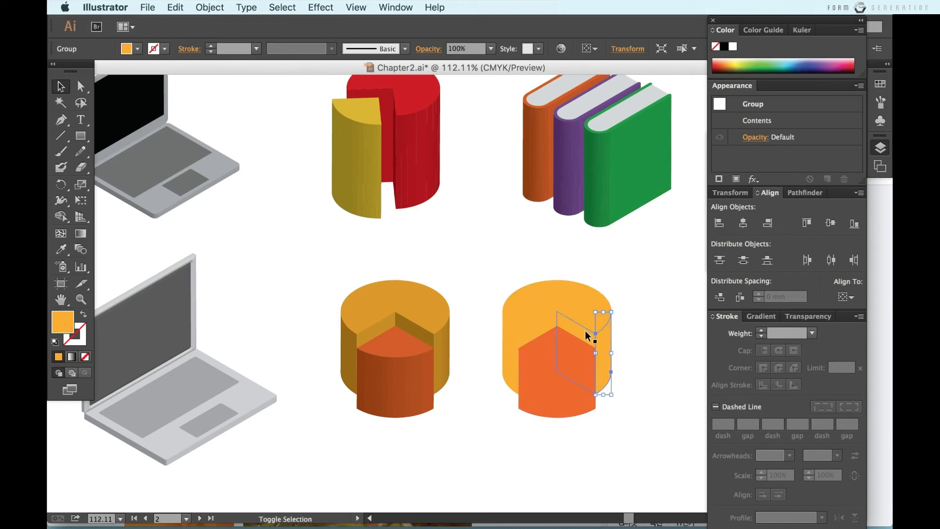
pyautogui.doubleClick(67, 323)
pyautogui.click(435, 286)
pyautogui.click(587, 266)
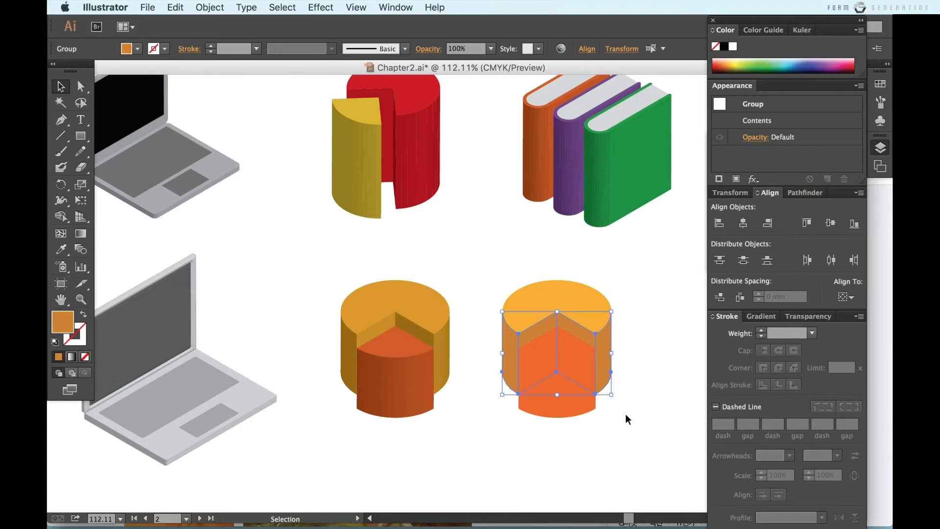
# Fill the front side face of the orange wedge with a deeper red
pyautogui.doubleClick(64, 324)
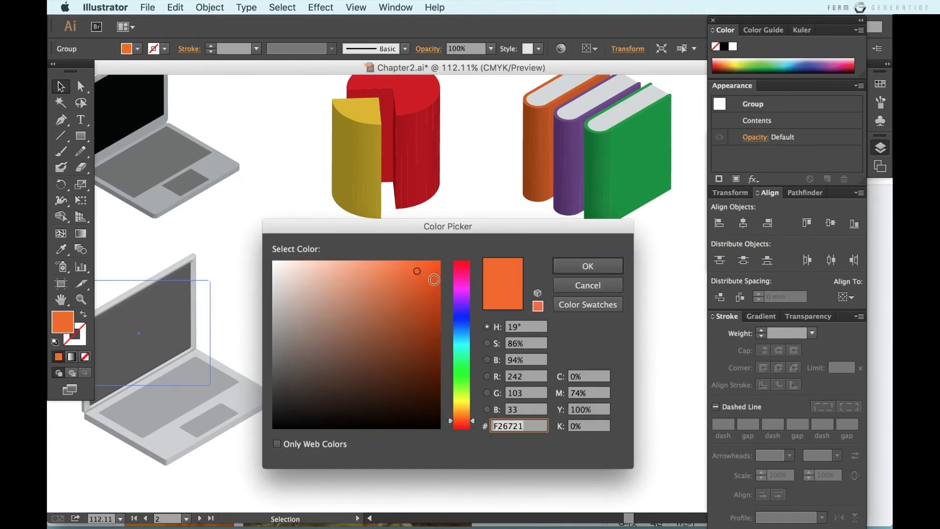
pyautogui.click(438, 288)
pyautogui.click(587, 266)
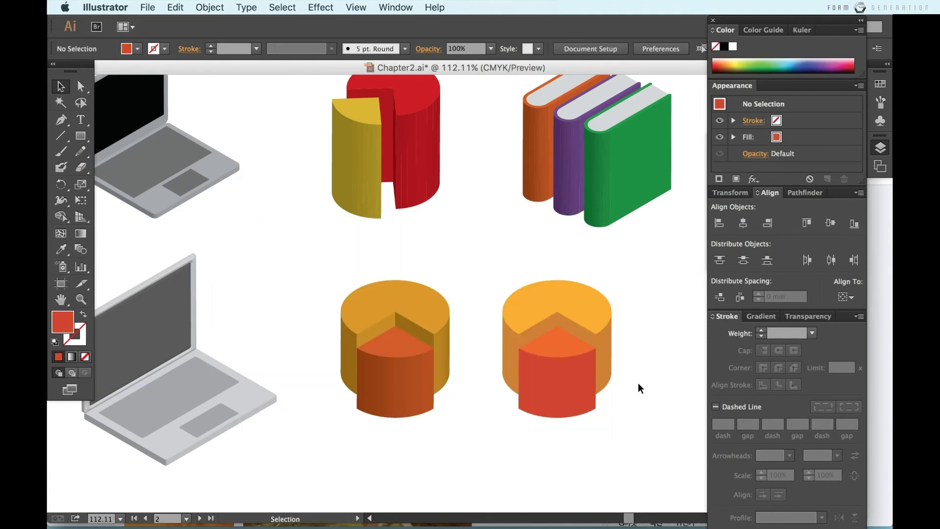
# Move the flat-coloured pie chart below the shaded one to clear space beneath the books
pyautogui.scroll(-1, 627, 440)
pyautogui.hscroll(3, 626, 439)
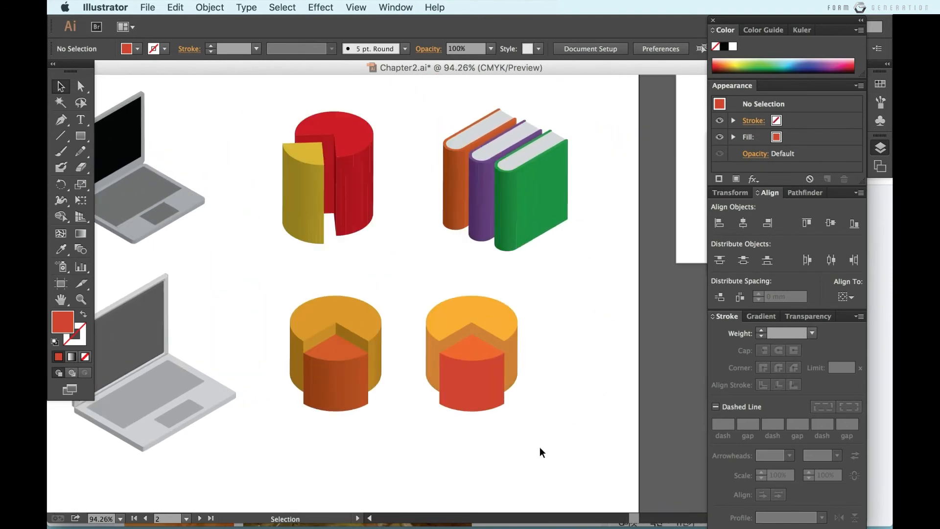
pyautogui.moveTo(539, 447); pyautogui.dragTo(421, 292)
pyautogui.scroll(-1, 481, 331)
pyautogui.moveTo(481, 331); pyautogui.dragTo(276, 449)
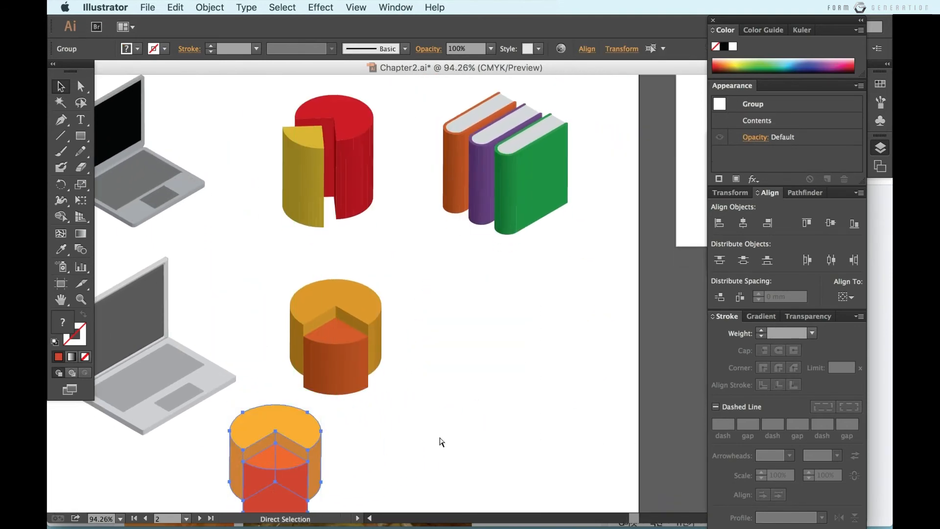
pyautogui.click(446, 437)
pyautogui.hscroll(3, 446, 436)
pyautogui.scroll(1, 446, 436)
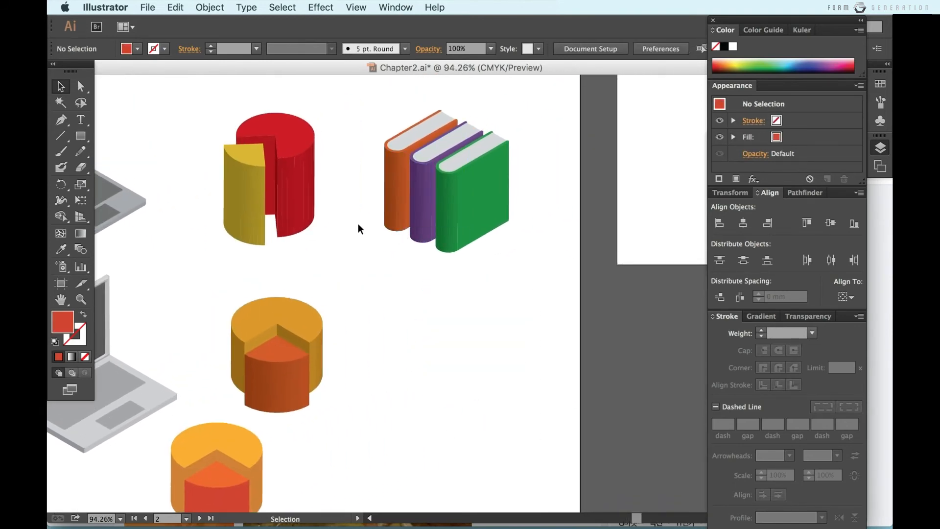
pyautogui.moveTo(81, 136); pyautogui.dragTo(128, 151)
pyautogui.moveTo(381, 322); pyautogui.dragTo(424, 408)
pyautogui.press('super+z')
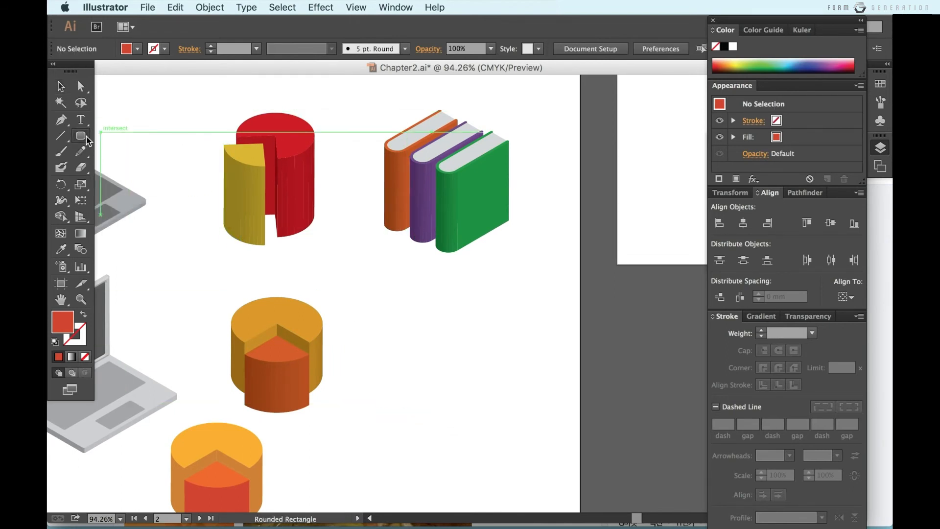
# Draw a small red circle below the books and a narrow upright rectangle of equal width rising from it
pyautogui.moveTo(87, 140); pyautogui.dragTo(147, 167)
pyautogui.moveTo(424, 361); pyautogui.dragTo(442, 378)
pyautogui.moveTo(81, 136); pyautogui.dragTo(140, 135)
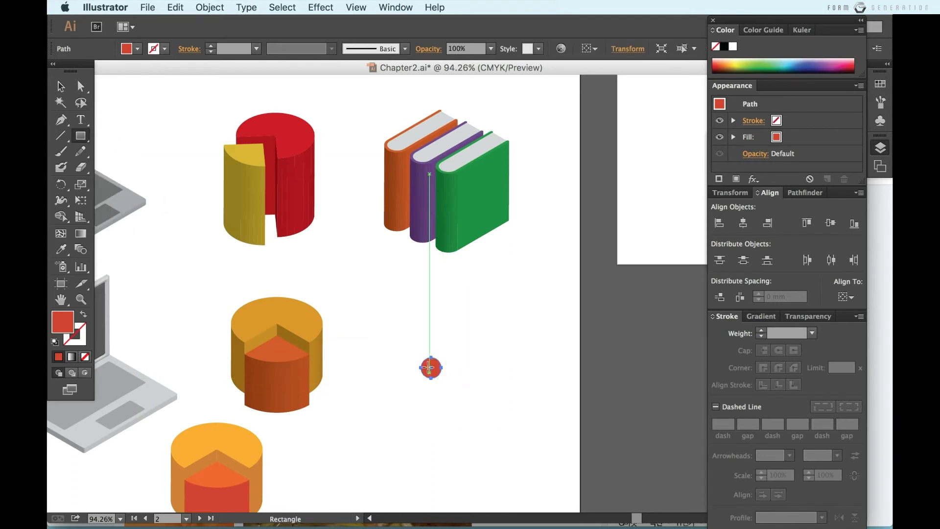
pyautogui.moveTo(420, 377); pyautogui.dragTo(441, 310)
# Merge the circle and rectangle with the Shape Builder into one round-bottomed shape and extend its top edge slightly upward
pyautogui.press('v')
pyautogui.moveTo(470, 434); pyautogui.dragTo(387, 293)
pyautogui.hotkey('shift', 'm')
pyautogui.press('v')
pyautogui.click(445, 391)
pyautogui.press('a')
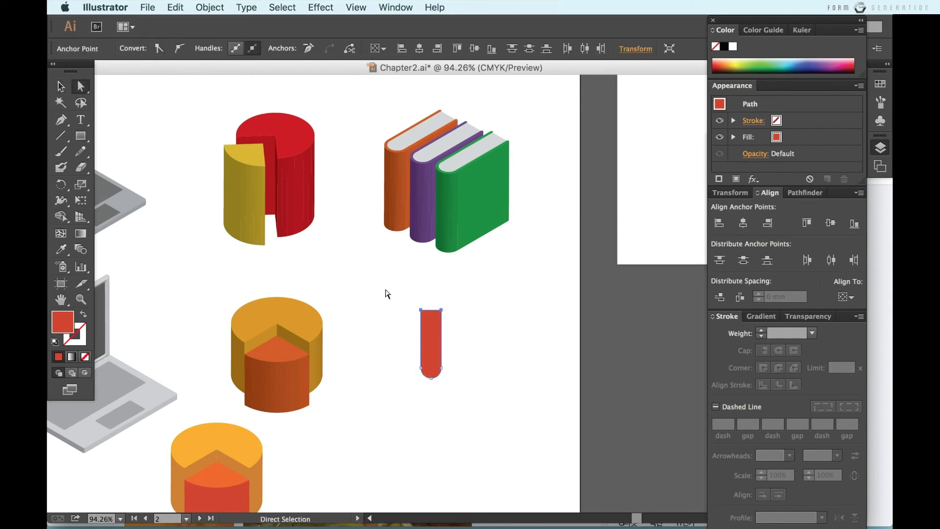
pyautogui.moveTo(441, 310); pyautogui.dragTo(435, 296)
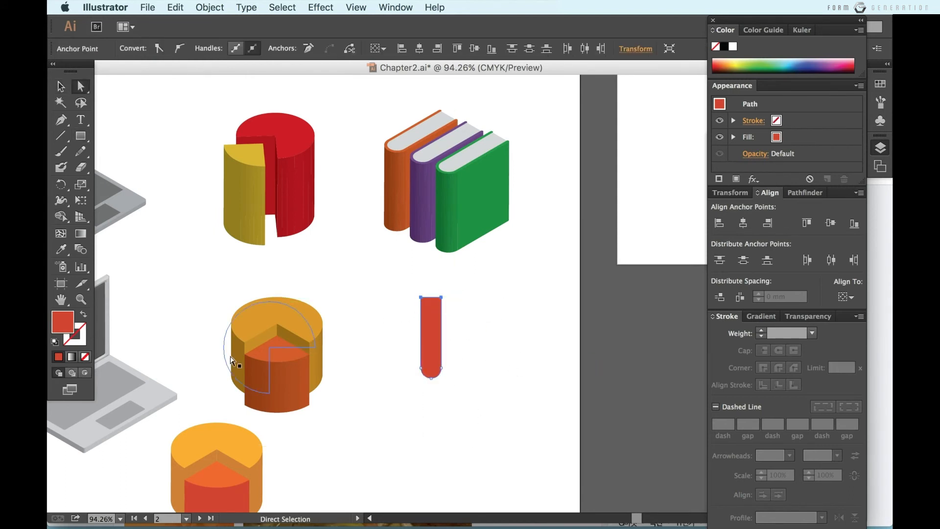
# Swap the shape's fill and stroke to leave only a red outline, and set the stroke weight to 7 pt
pyautogui.click(85, 316)
pyautogui.click(811, 333)
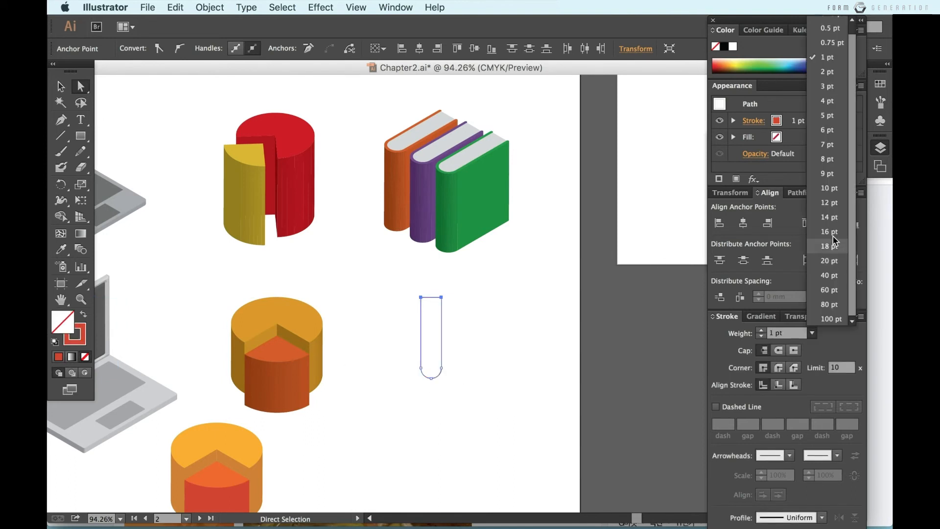
pyautogui.click(826, 145)
pyautogui.click(531, 397)
# Outline the shape's stroke and remove its top bar to leave an open red U
pyautogui.scroll(3, 489, 367)
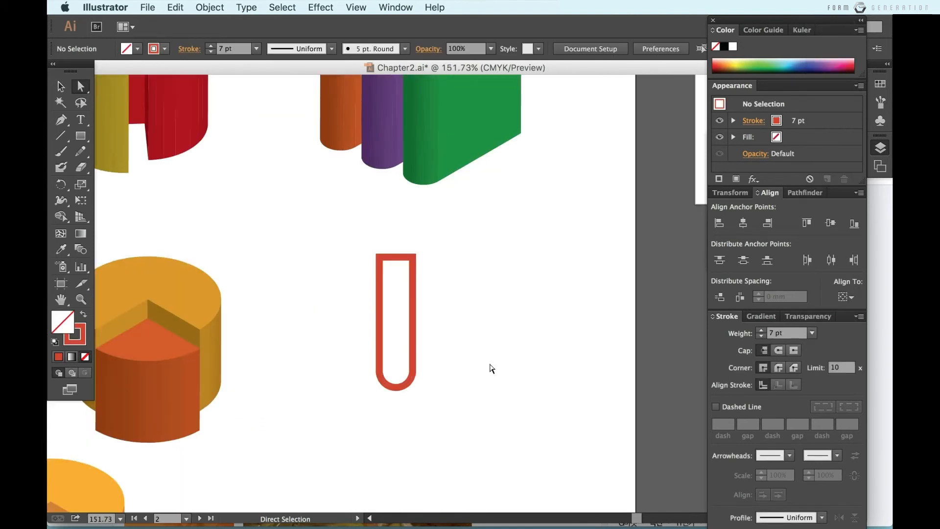
pyautogui.click(403, 296)
pyautogui.press('v')
pyautogui.click(321, 6)
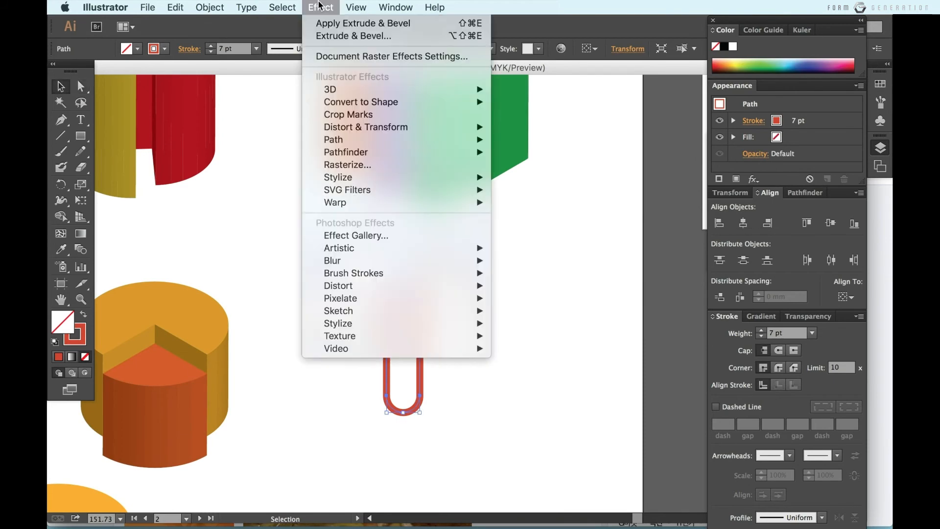
pyautogui.moveTo(209, 7)
pyautogui.moveTo(243, 255)
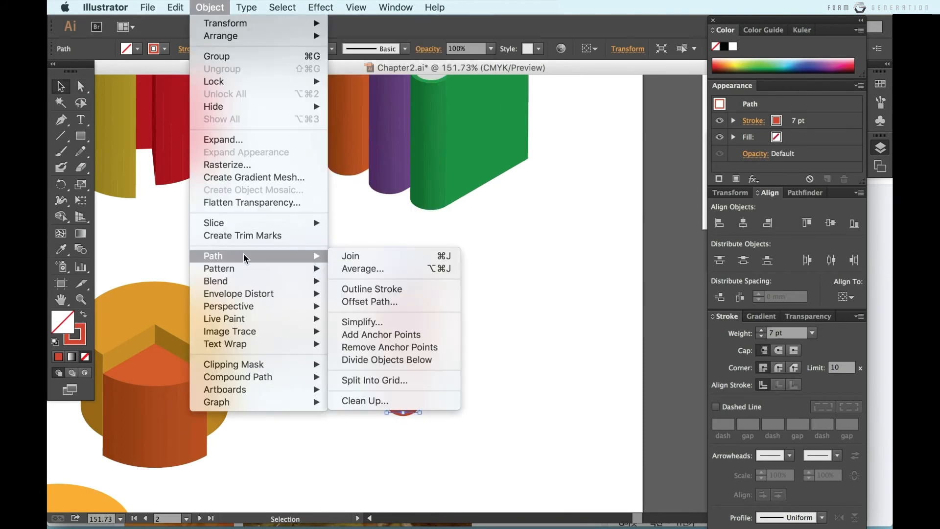
pyautogui.click(363, 300)
pyautogui.click(490, 353)
pyautogui.click(419, 333)
pyautogui.click(434, 352)
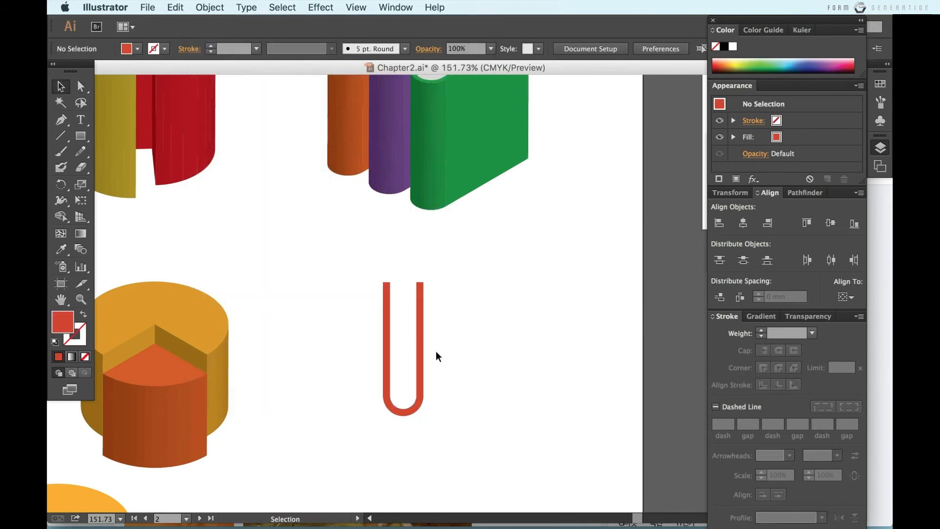
# Draw a rectangle across the inside of the U and divide the overlap with the Shape Builder
pyautogui.scroll(2, 434, 350)
pyautogui.press('m')
pyautogui.moveTo(369, 261); pyautogui.dragTo(310, 337)
pyautogui.press('v')
pyautogui.hotkey('shift', 'm')
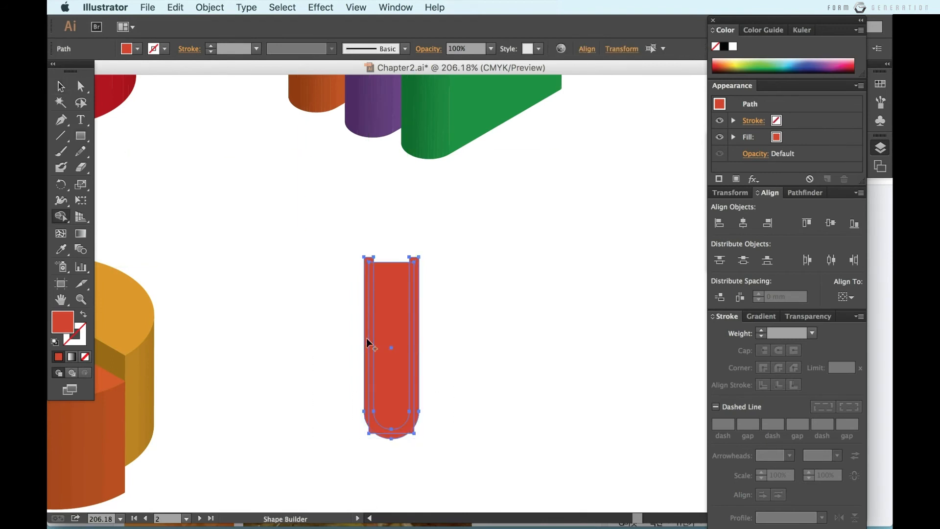
pyautogui.press('v')
pyautogui.click(430, 368)
pyautogui.click(394, 365)
pyautogui.click(476, 382)
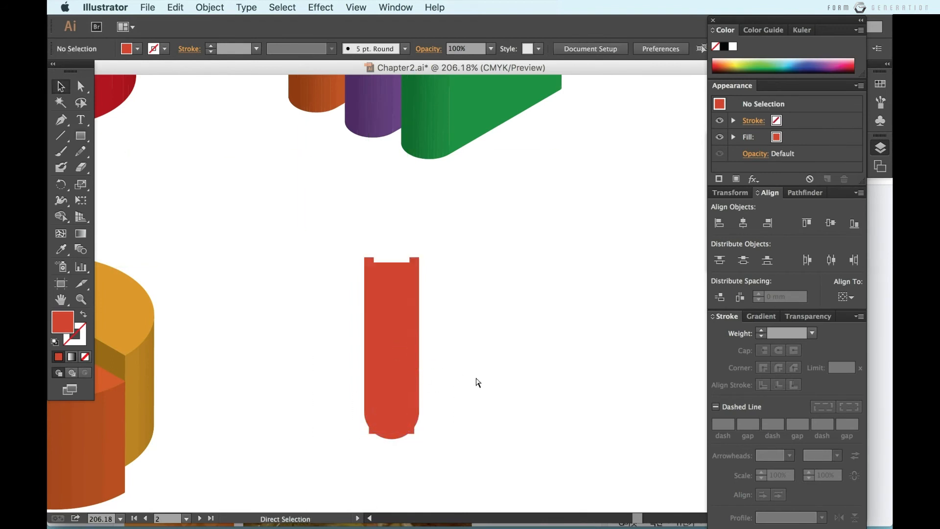
# Keep only the rectangle part inside the U as the book's pages and fill it with white
pyautogui.press('super+z')
pyautogui.click(476, 382)
pyautogui.click(395, 377)
pyautogui.press('Delete')
pyautogui.press('super+f')
pyautogui.press('i')
pyautogui.click(341, 278)
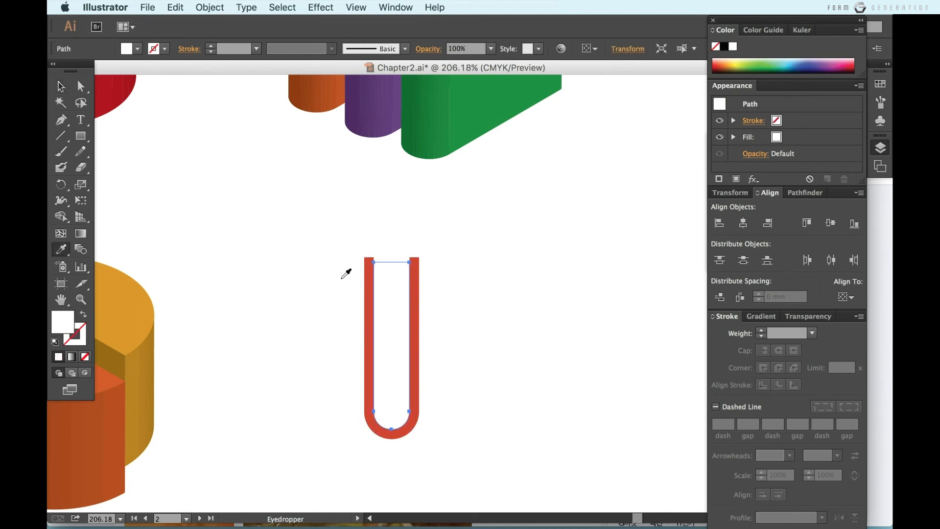
# Select the red cover together with its white pages and duplicate them to the right
pyautogui.press('v')
pyautogui.scroll(-1, 401, 380)
pyautogui.hscroll(1, 401, 380)
pyautogui.moveTo(465, 396); pyautogui.dragTo(351, 330)
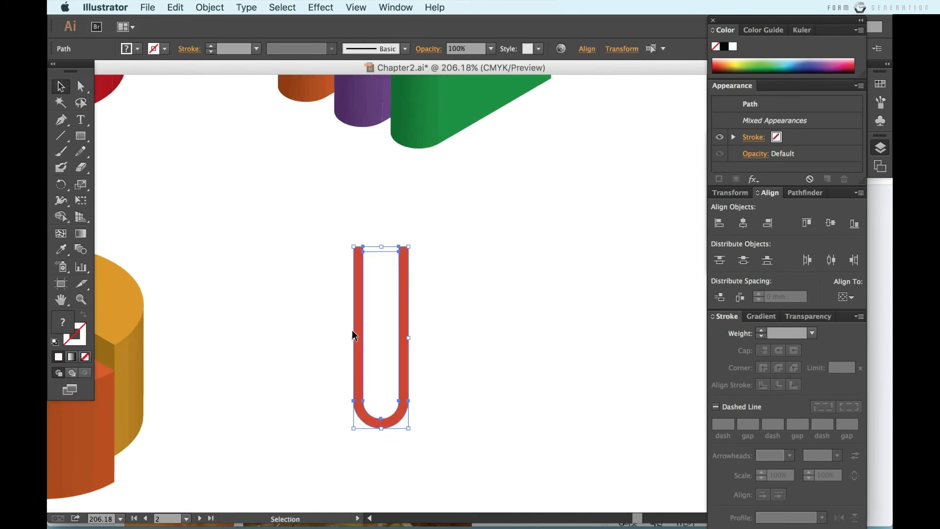
pyautogui.click(351, 330)
pyautogui.moveTo(403, 360); pyautogui.dragTo(327, 319)
pyautogui.moveTo(387, 322); pyautogui.dragTo(485, 322)
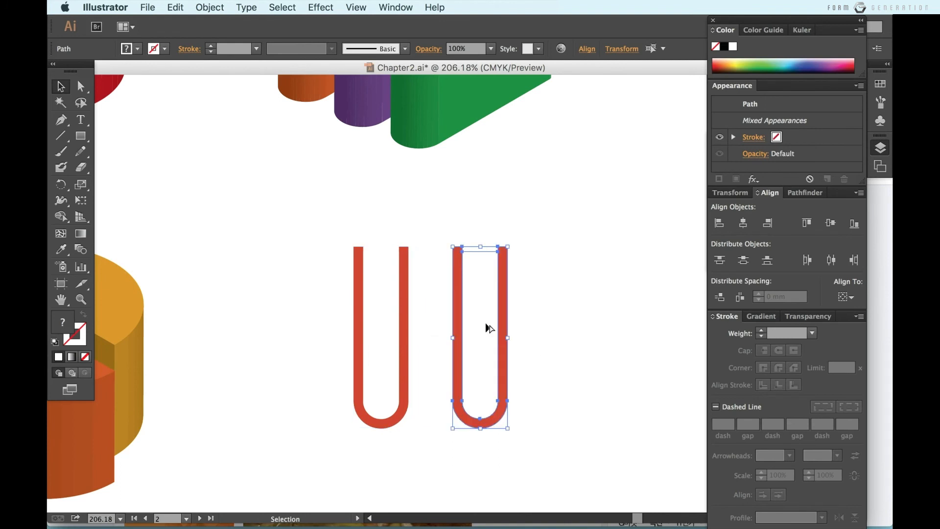
# Fill the second book's cover with orange (FF9E03)
pyautogui.press('a')
pyautogui.click(502, 345)
pyautogui.doubleClick(63, 324)
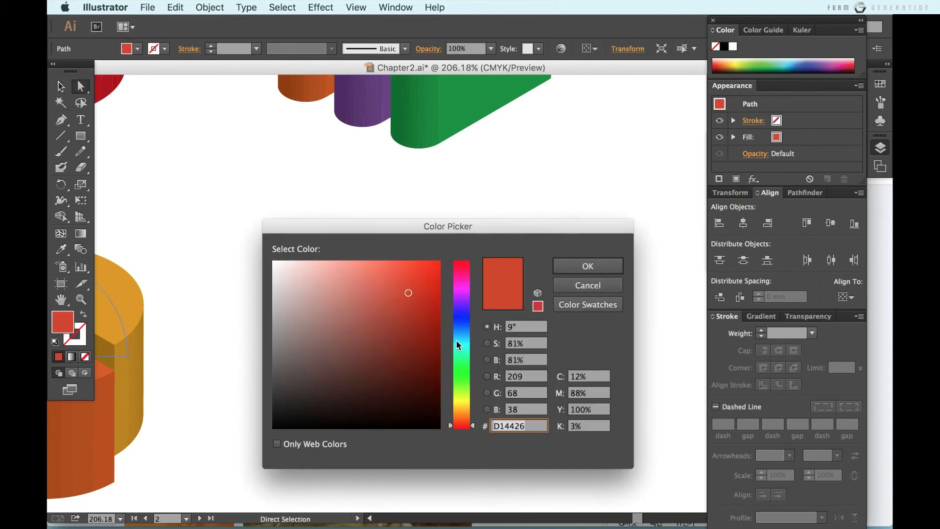
pyautogui.moveTo(459, 343); pyautogui.dragTo(460, 411)
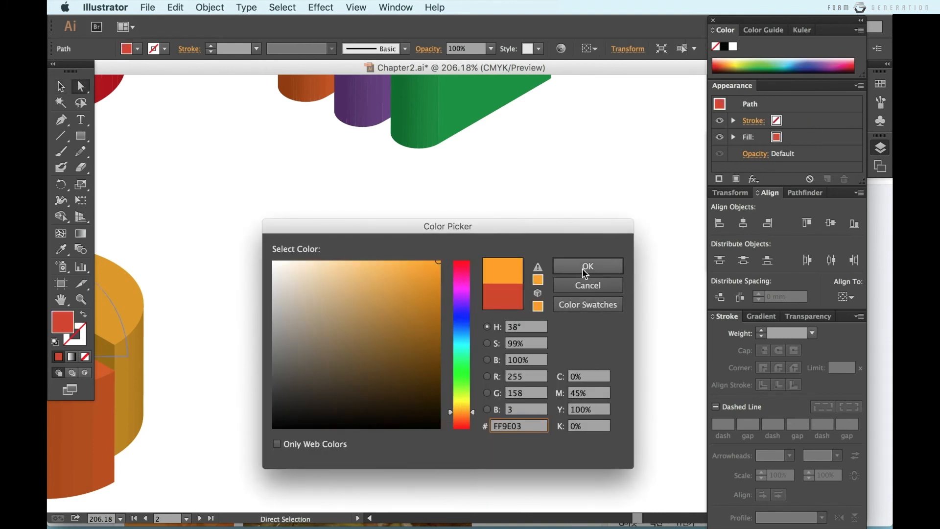
pyautogui.click(584, 271)
pyautogui.moveTo(572, 393); pyautogui.dragTo(455, 299)
pyautogui.moveTo(481, 302); pyautogui.dragTo(567, 313)
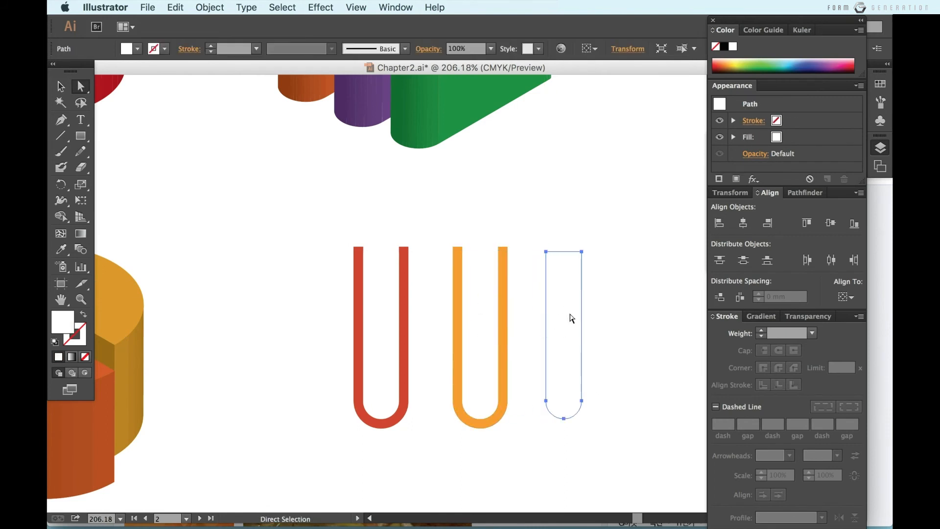
pyautogui.press('super+z')
# Duplicate the orange cover and its white pages to the right as a third book
pyautogui.click(581, 401)
pyautogui.press('v')
pyautogui.moveTo(576, 410); pyautogui.dragTo(559, 348)
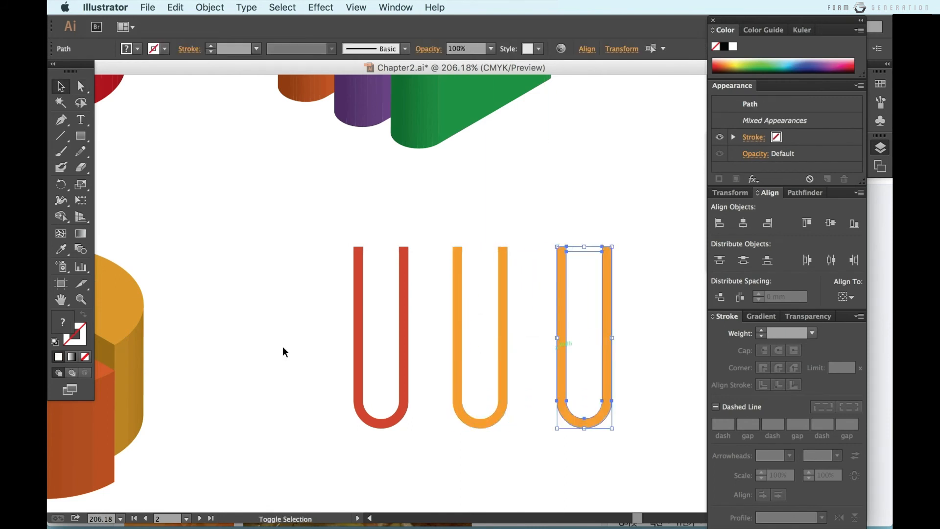
# Fill the third book's cover with light green
pyautogui.click(578, 426)
pyautogui.doubleClick(57, 332)
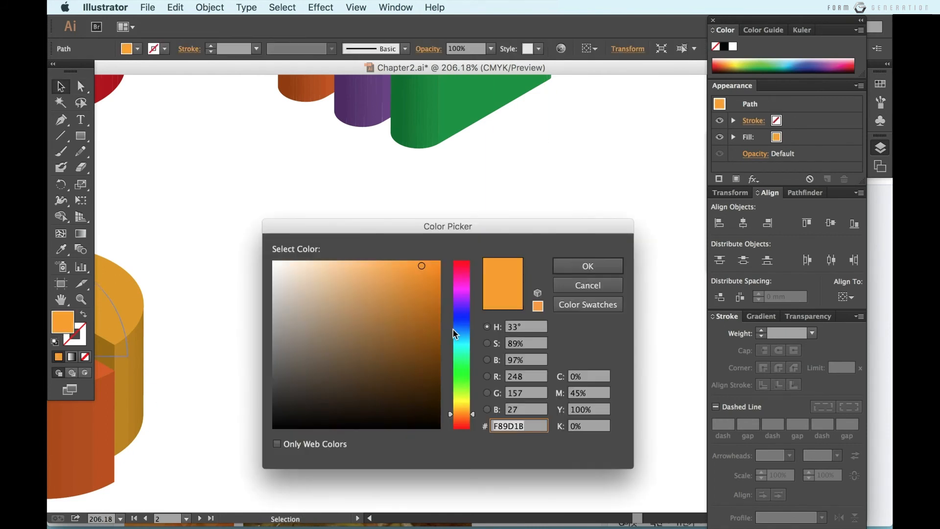
pyautogui.moveTo(454, 330); pyautogui.dragTo(459, 384)
pyautogui.click(589, 265)
pyautogui.click(538, 326)
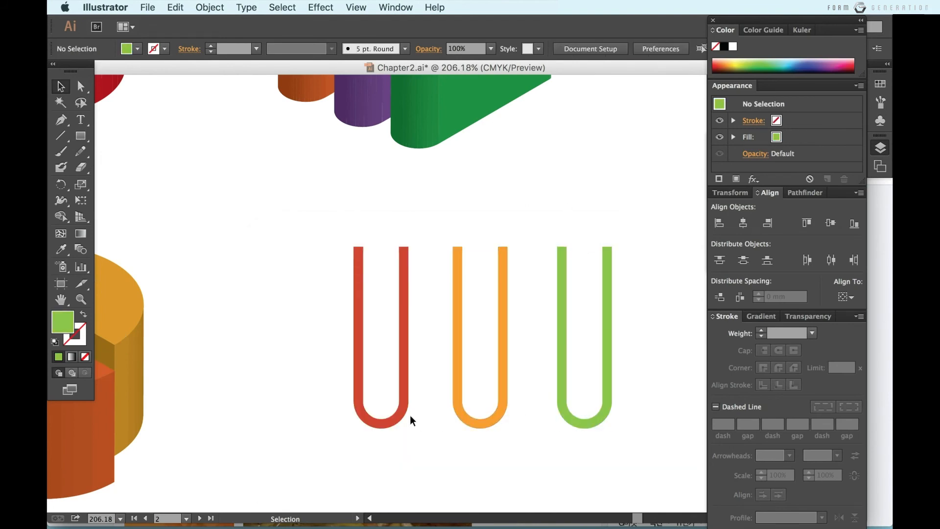
# Group the cover and pages of the red, orange and green books as three separate groups
pyautogui.moveTo(409, 415); pyautogui.dragTo(358, 329)
pyautogui.press('super+g')
pyautogui.moveTo(450, 402); pyautogui.dragTo(463, 371)
pyautogui.press('super+g')
pyautogui.moveTo(551, 406); pyautogui.dragTo(576, 350)
pyautogui.press('super+g')
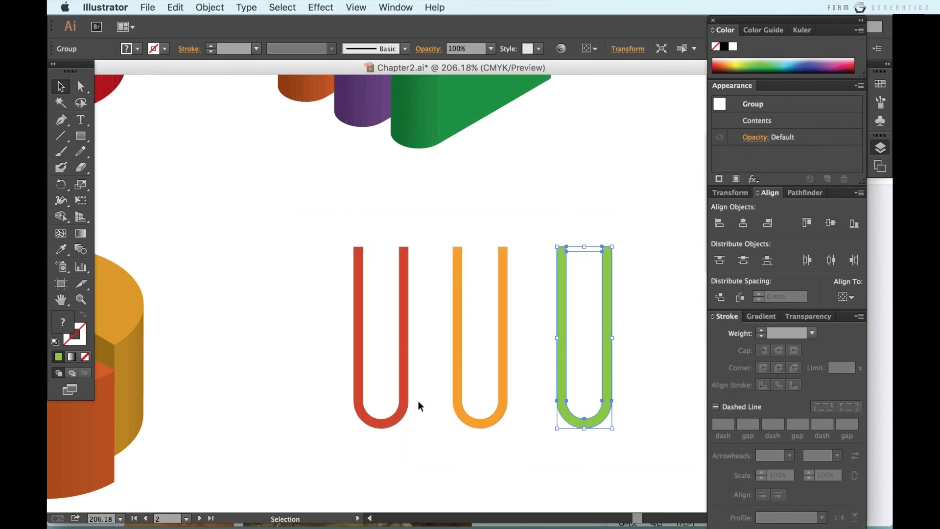
# Apply 3D Extrude & Bevel to the red book group with the Isometric Top position and a 150 pt extrude depth
pyautogui.click(406, 404)
pyautogui.click(321, 8)
pyautogui.moveTo(339, 90)
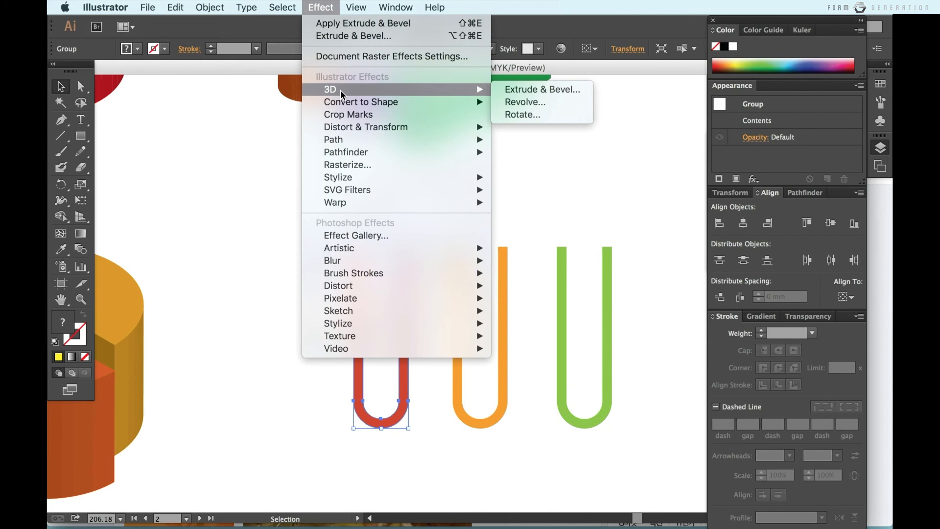
pyautogui.click(506, 90)
pyautogui.click(651, 49)
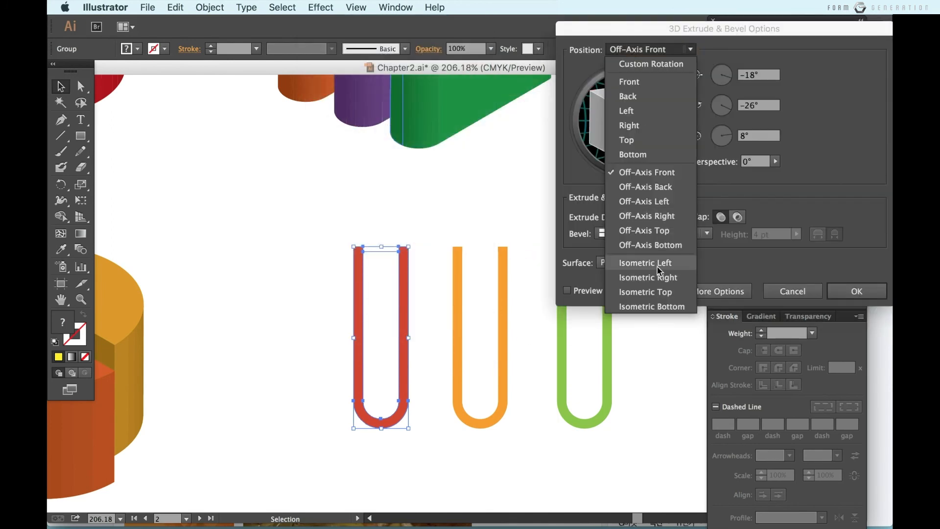
pyautogui.click(657, 293)
pyautogui.click(592, 291)
pyautogui.click(639, 218)
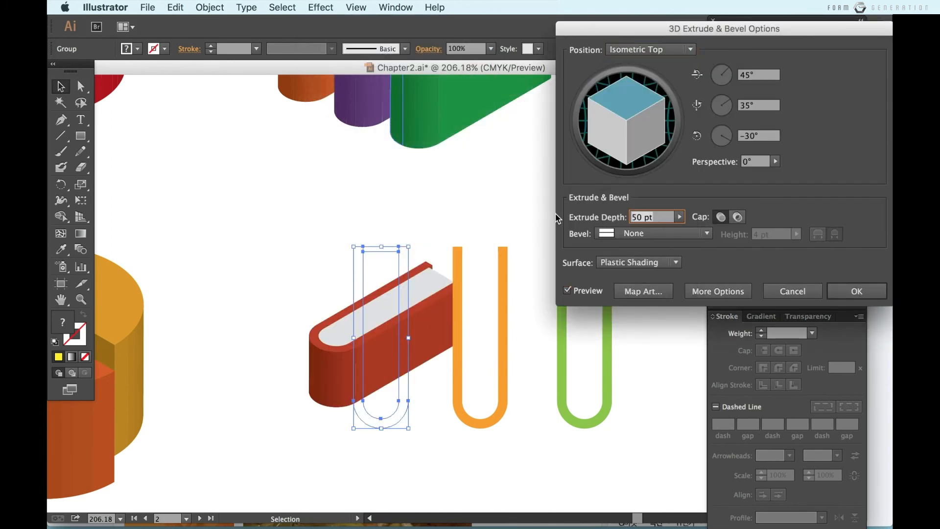
pyautogui.write('150')
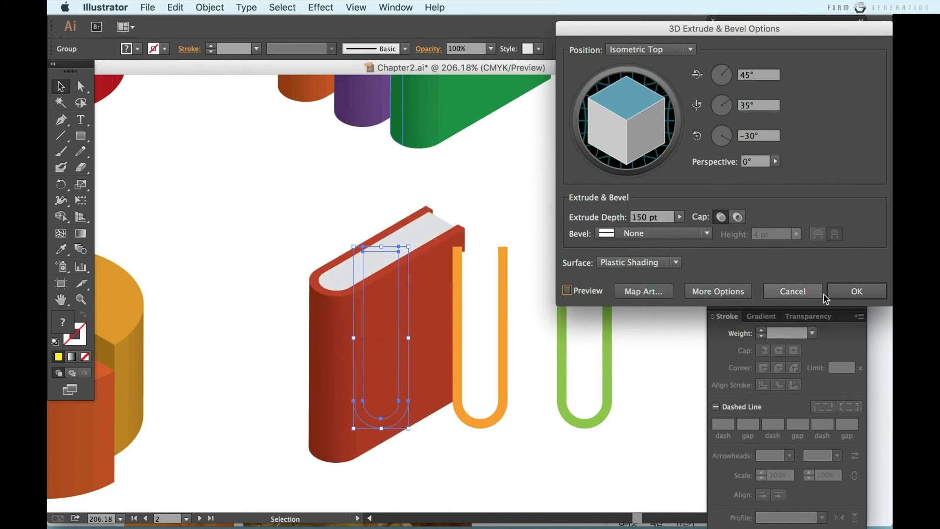
pyautogui.click(848, 292)
# Extrude the orange book group in the Isometric Top position to a depth of 150 pt
pyautogui.click(458, 318)
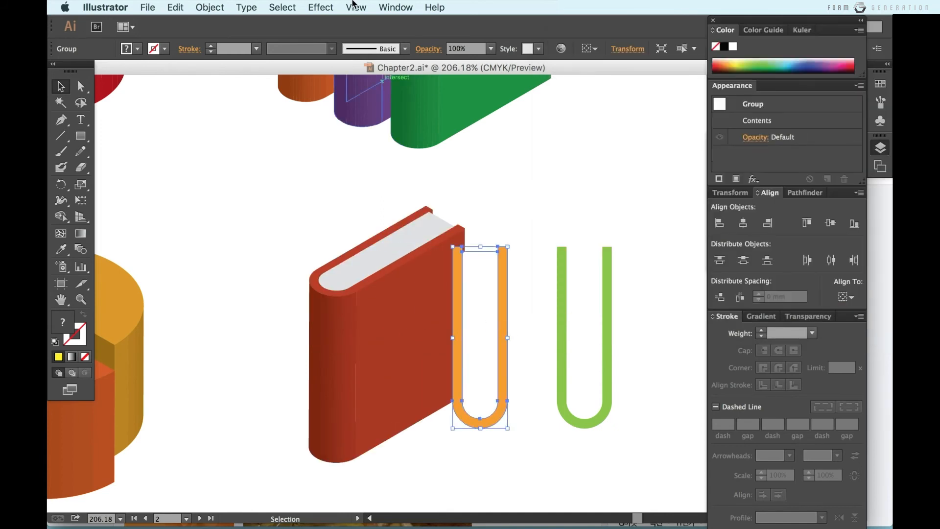
pyautogui.click(320, 8)
pyautogui.click(321, 8)
pyautogui.click(321, 7)
pyautogui.moveTo(359, 101)
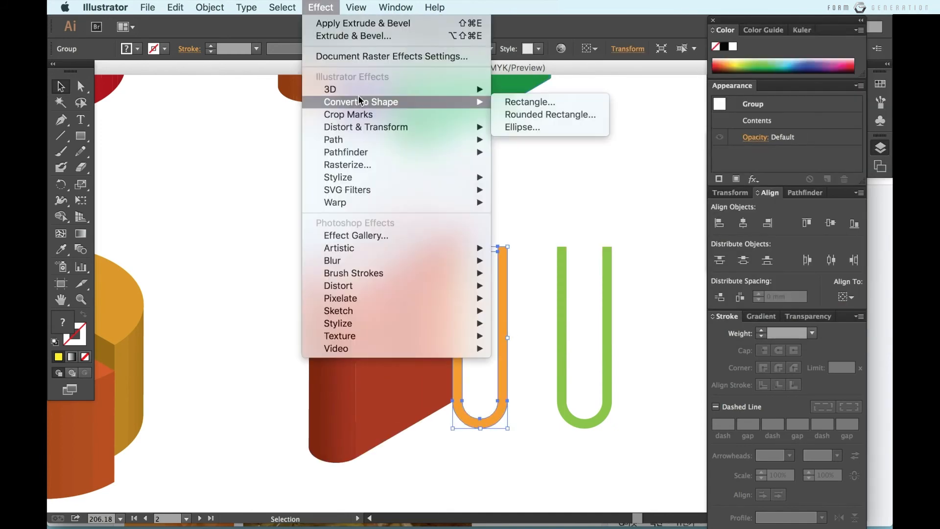
pyautogui.click(546, 89)
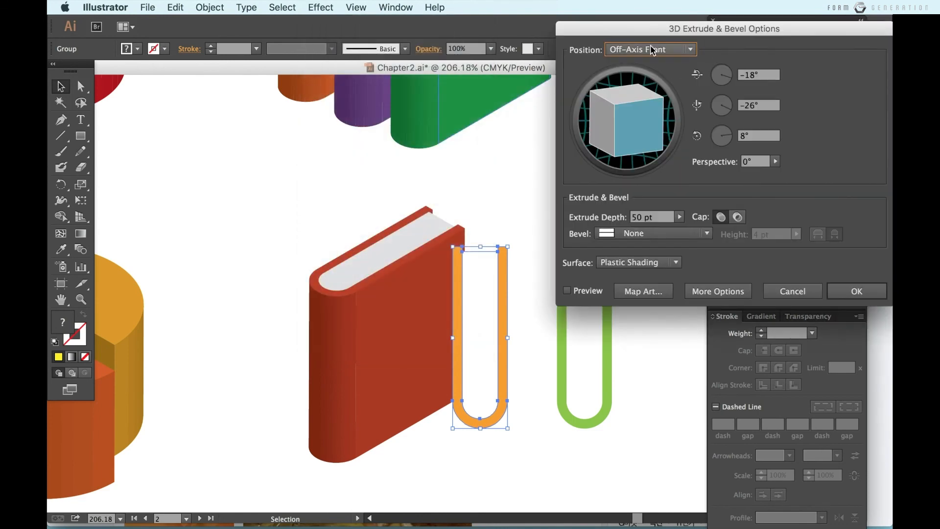
pyautogui.click(652, 51)
pyautogui.click(650, 290)
pyautogui.click(646, 216)
pyautogui.write('1')
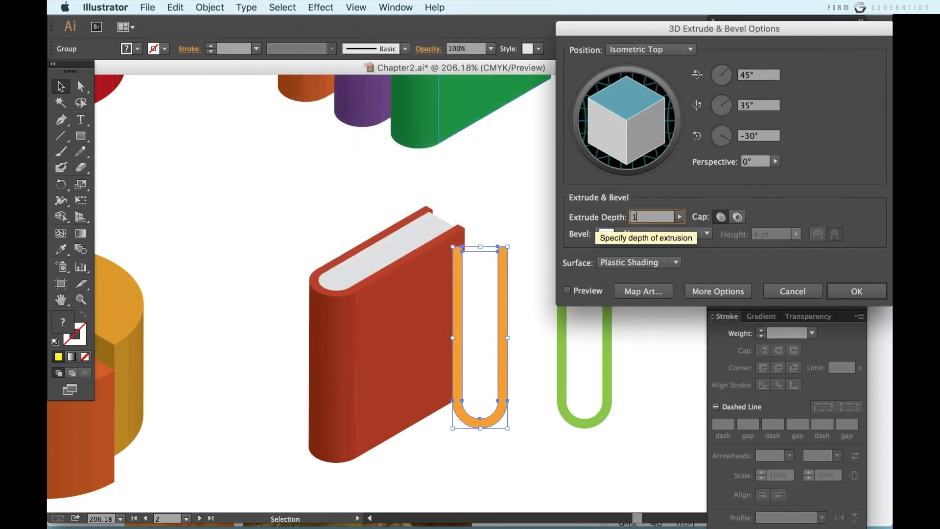
pyautogui.write('50')
pyautogui.press('Return')
# Give the green book group the same 3D extrusion, Isometric Top with a depth of 150 pt
pyautogui.click(606, 333)
pyautogui.click(321, 8)
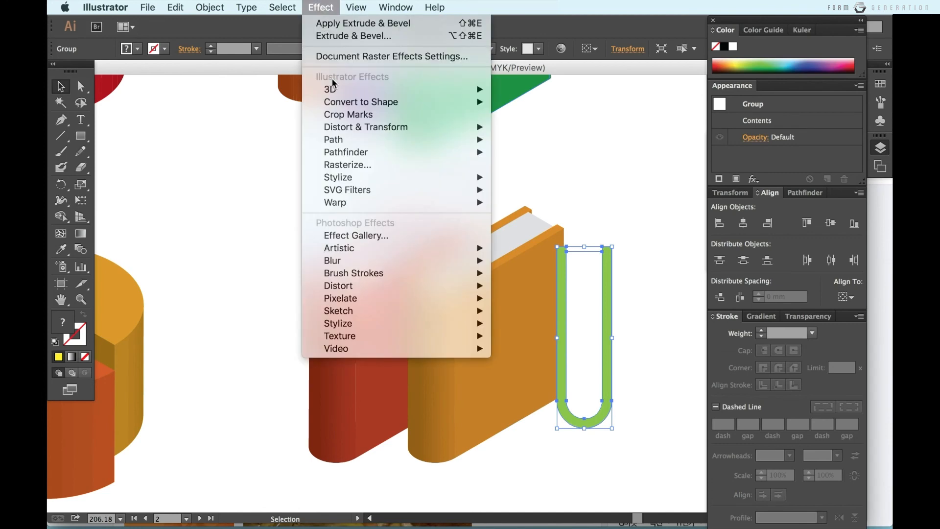
pyautogui.moveTo(360, 89)
pyautogui.click(542, 89)
pyautogui.click(651, 50)
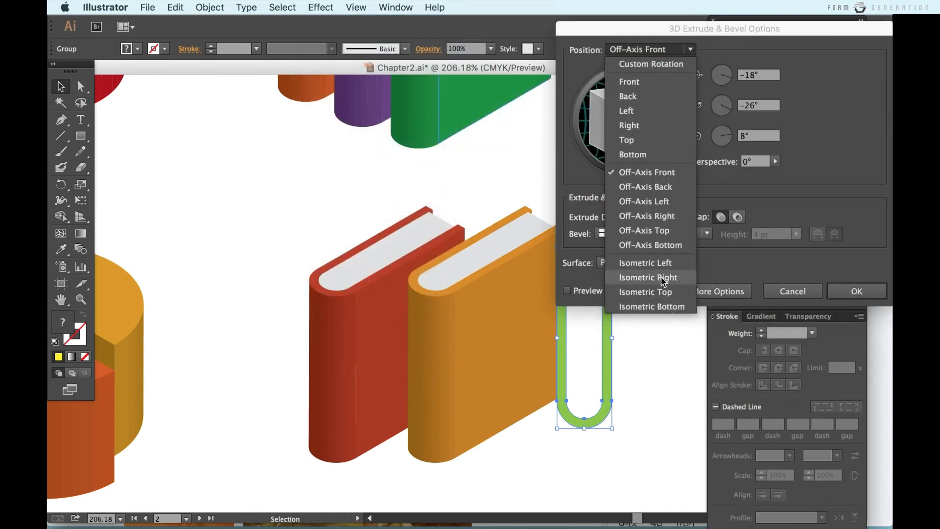
pyautogui.click(650, 289)
pyautogui.click(646, 217)
pyautogui.write('150')
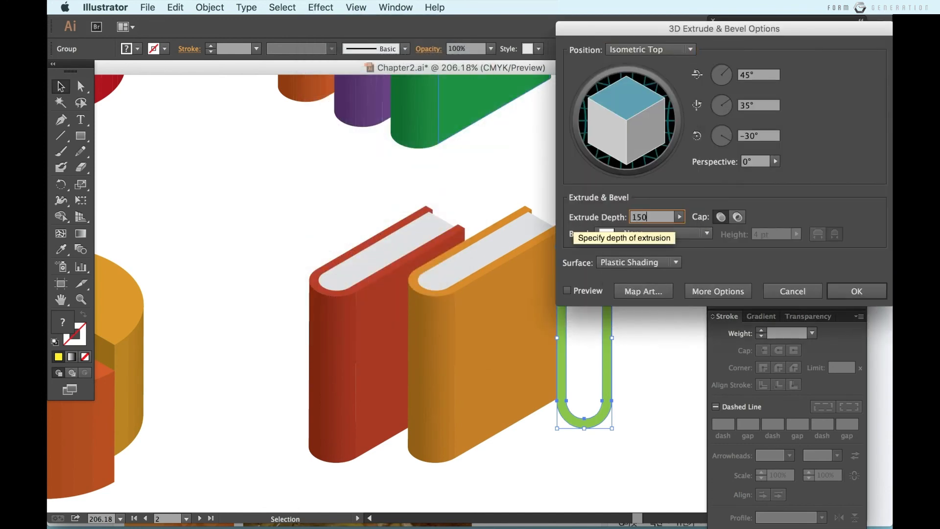
pyautogui.press('Return')
# Move the green book to the right so it stands farther from the orange book
pyautogui.click(303, 211)
pyautogui.scroll(-3, 303, 212)
pyautogui.moveTo(304, 272); pyautogui.dragTo(457, 345)
pyautogui.click(505, 361)
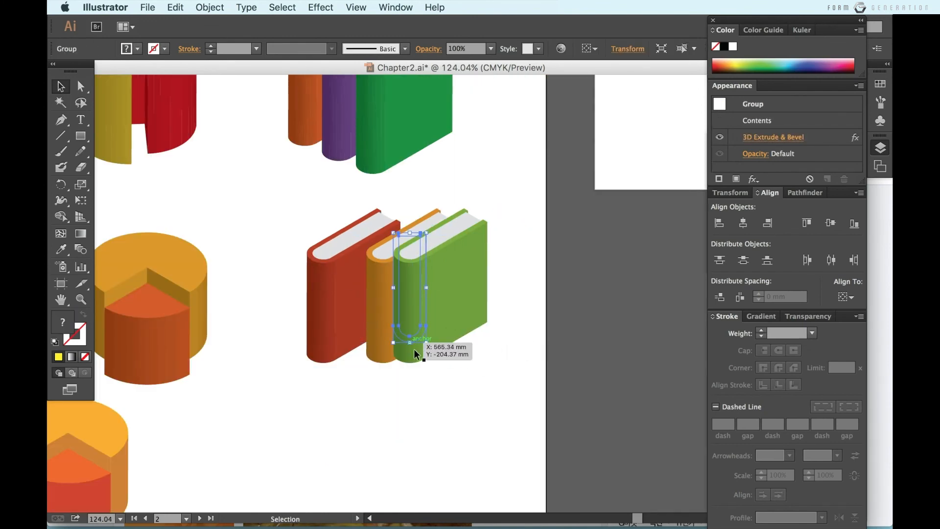
pyautogui.click(413, 349)
pyautogui.moveTo(402, 336); pyautogui.dragTo(426, 337)
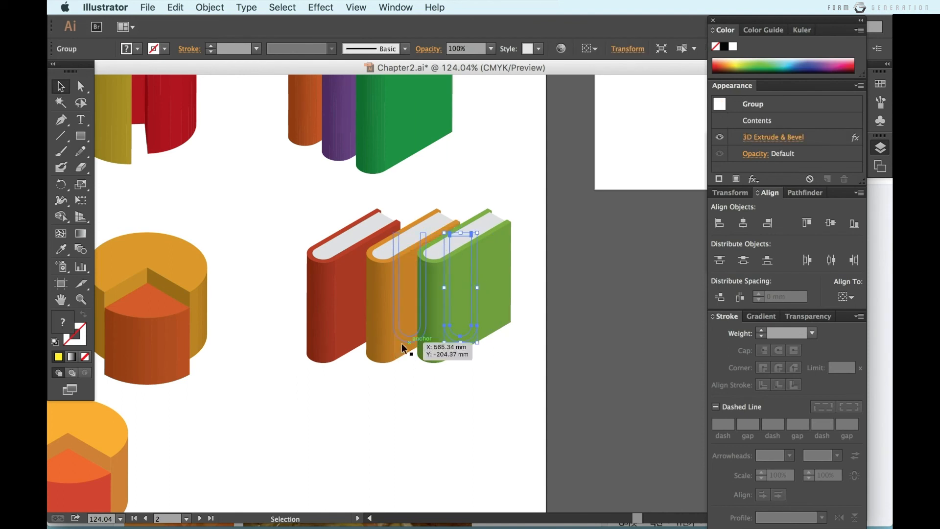
# Nudge the orange book left and down until it stands close in front of the red book
pyautogui.click(395, 338)
pyautogui.press('Left')
pyautogui.press('Left')
pyautogui.press('Left')
pyautogui.press('Left')
pyautogui.press('Left')
pyautogui.press('Left')
pyautogui.press('Left')
pyautogui.press('Left')
pyautogui.press('Left')
pyautogui.press('Left')
pyautogui.press('Left')
pyautogui.press('Left')
pyautogui.press('Left')
pyautogui.press('Left')
pyautogui.press('Left')
pyautogui.press('Left')
pyautogui.press('Left')
pyautogui.press('Left')
pyautogui.press('Left')
pyautogui.press('Left')
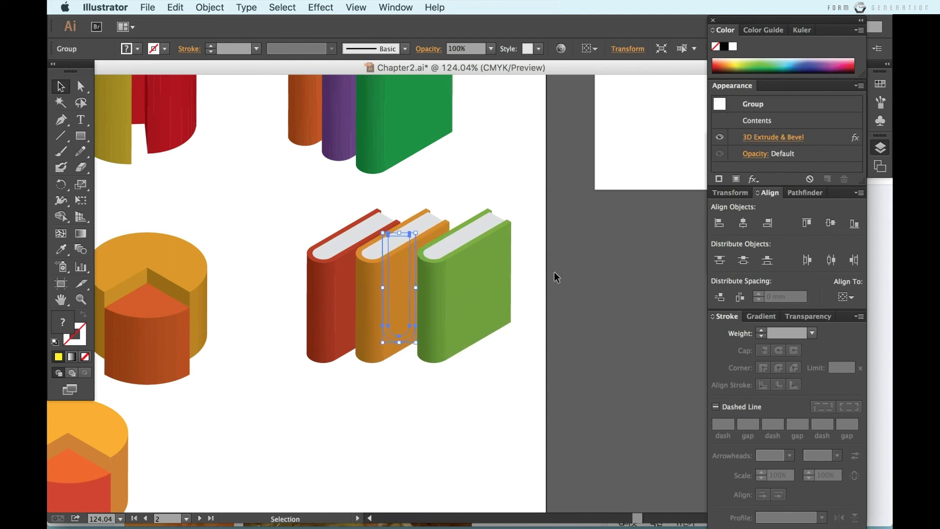
pyautogui.press('Down')
pyautogui.press('Down')
pyautogui.press('Left')
pyautogui.press('Left')
pyautogui.press('Left')
pyautogui.press('Left')
pyautogui.press('Left')
pyautogui.press('Left')
pyautogui.press('Left')
pyautogui.press('Left')
pyautogui.press('Left')
pyautogui.press('Left')
pyautogui.press('Left')
pyautogui.press('Left')
pyautogui.press('Left')
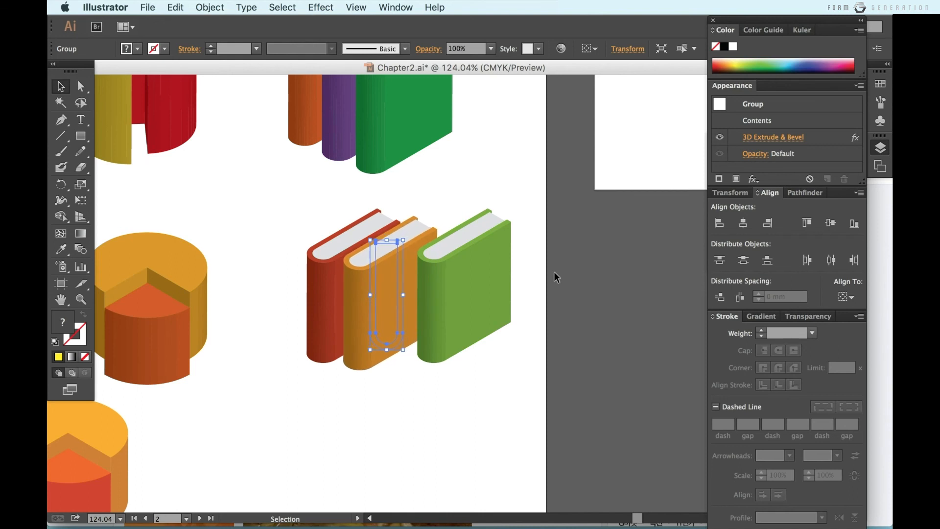
pyautogui.press('Down')
pyautogui.press('Down')
pyautogui.press('Down')
pyautogui.press('Down')
pyautogui.press('Down')
pyautogui.press('Down')
pyautogui.press('Left')
pyautogui.press('Left')
pyautogui.press('Left')
pyautogui.press('Left')
pyautogui.press('Left')
pyautogui.press('Down')
pyautogui.press('Down')
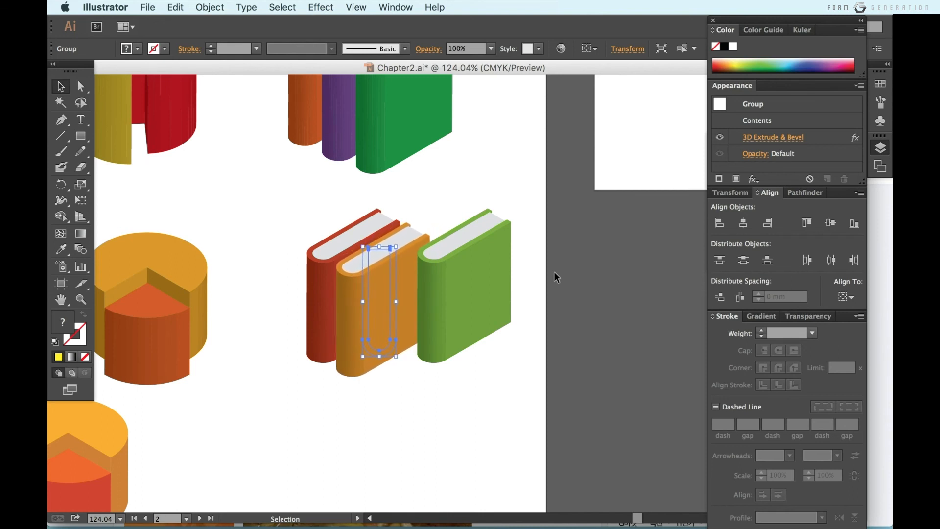
# Move the green book close in front of the orange book and fine-tune its spacing to match the row
pyautogui.moveTo(473, 271); pyautogui.dragTo(431, 313)
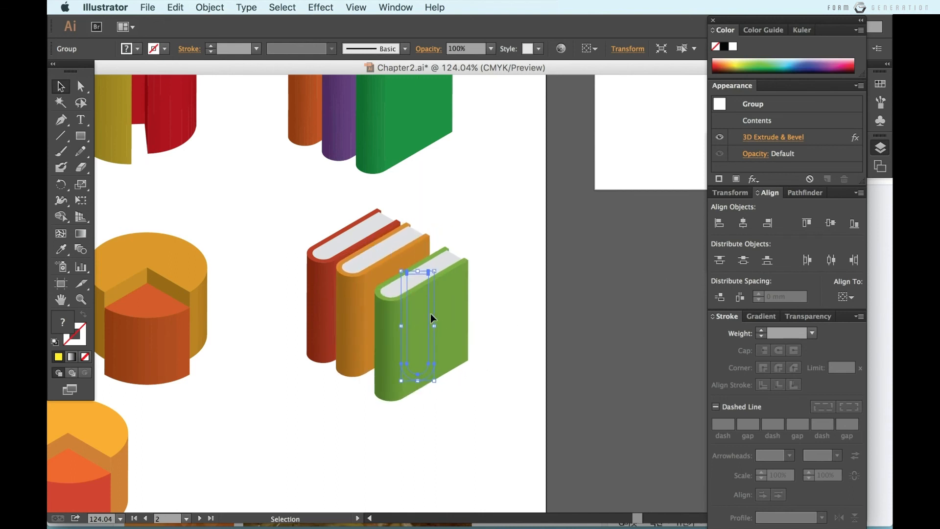
pyautogui.press('Up')
pyautogui.press('Up')
pyautogui.press('Up')
pyautogui.press('Left')
pyautogui.press('Left')
pyautogui.press('Left')
pyautogui.press('Left')
pyautogui.press('Left')
pyautogui.press('Left')
pyautogui.press('Left')
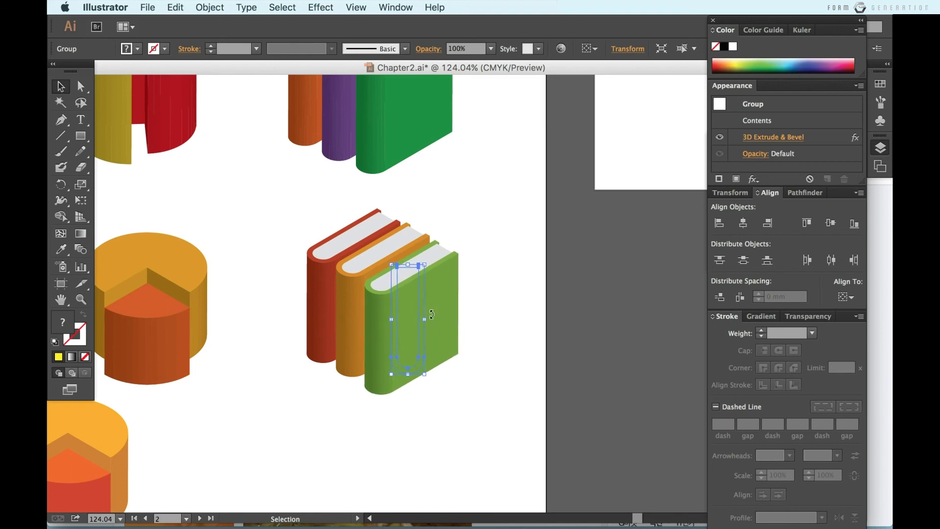
pyautogui.press('Up')
pyautogui.press('Up')
pyautogui.press('Up')
pyautogui.press('Up')
pyautogui.press('Up')
pyautogui.press('Up')
pyautogui.press('Right')
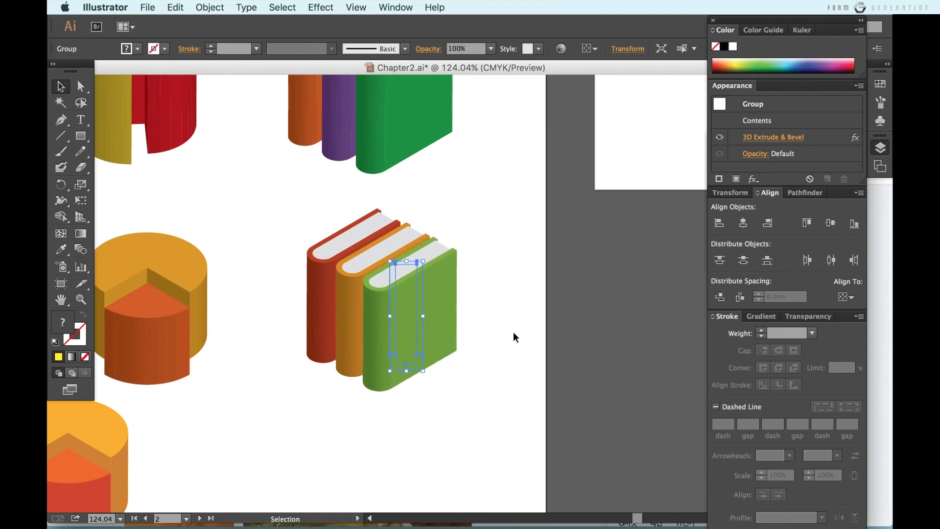
pyautogui.click(513, 332)
# Reopen the green book's 3D Extrude & Bevel effect with preview on and show its additional surface options
pyautogui.click(440, 322)
pyautogui.click(776, 139)
pyautogui.click(586, 290)
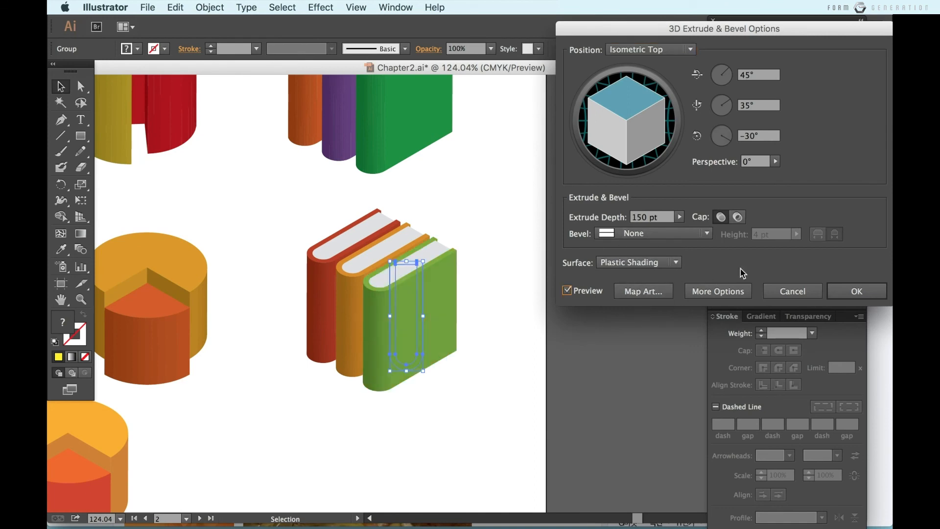
pyautogui.click(721, 292)
# Try reducing the plastic shading's blend steps to 5
pyautogui.doubleClick(716, 367)
pyautogui.write('190')
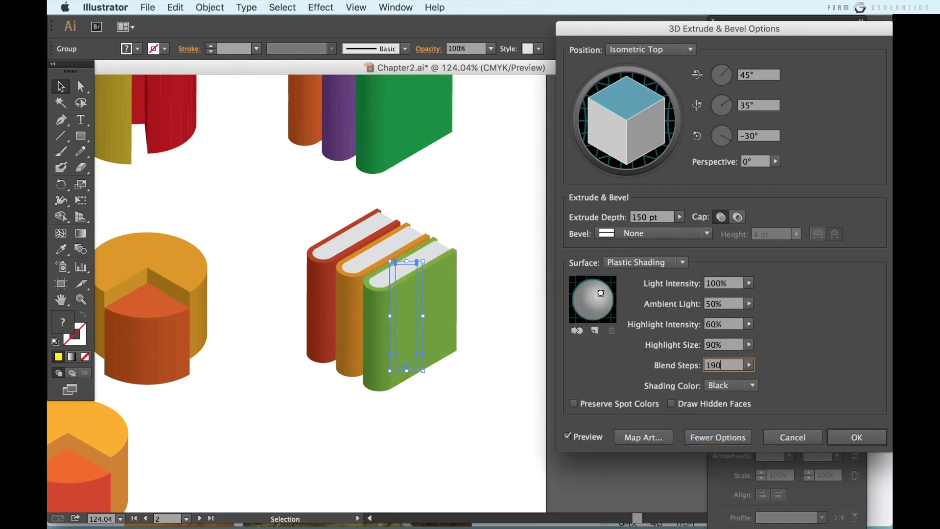
pyautogui.press('BackSpace')
pyautogui.press('BackSpace')
pyautogui.write('0')
pyautogui.press('BackSpace')
pyautogui.press('BackSpace')
pyautogui.write('5')
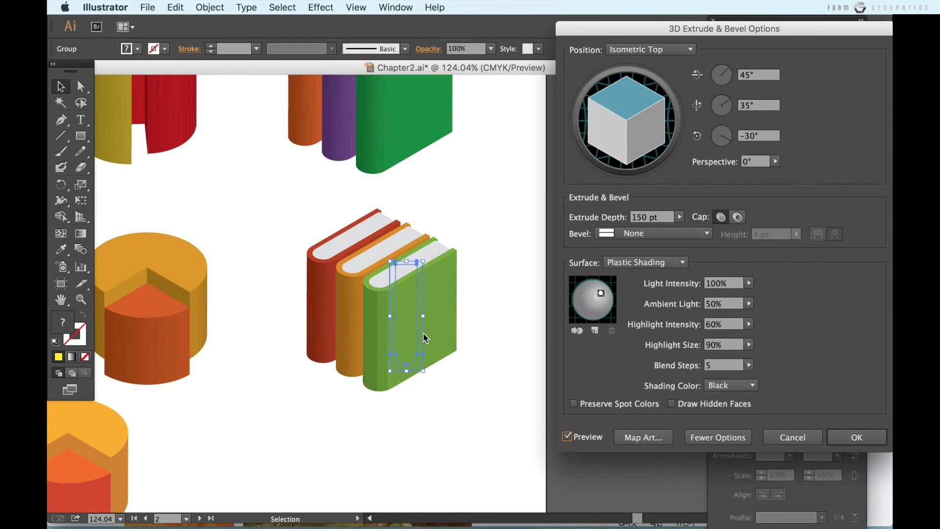
# Set the green book's surface to No Shading and apply the effect change
pyautogui.click(645, 262)
pyautogui.click(643, 297)
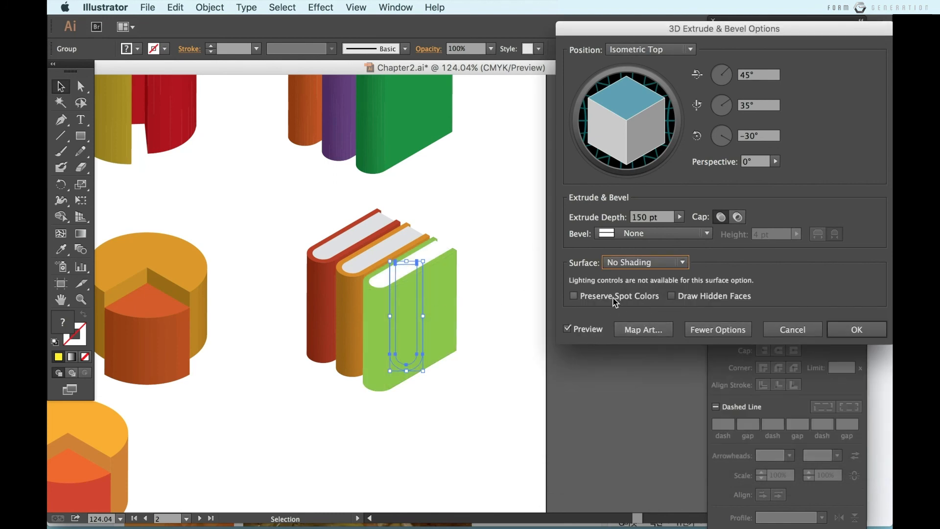
pyautogui.press('Tab')
pyautogui.click(856, 329)
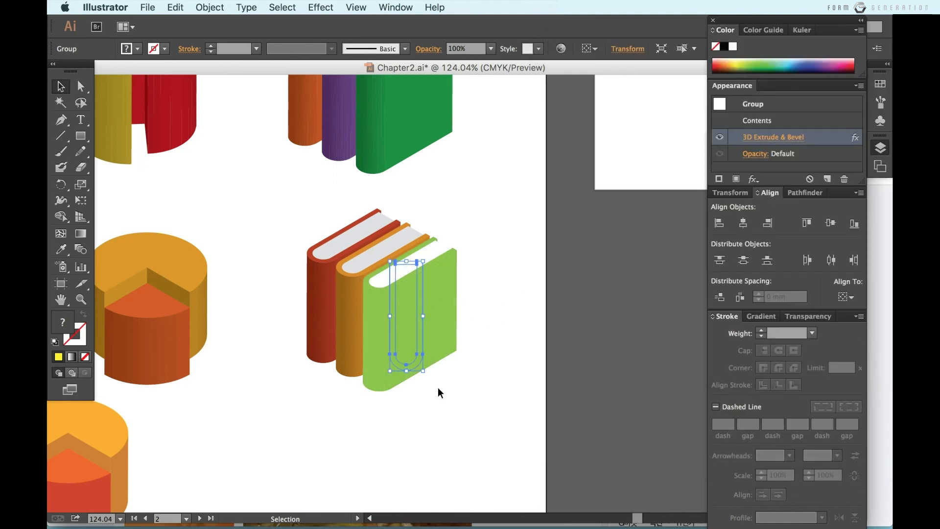
# Duplicate the flat green book to the right and expand the copy's appearance
pyautogui.click(438, 387)
pyautogui.click(387, 322)
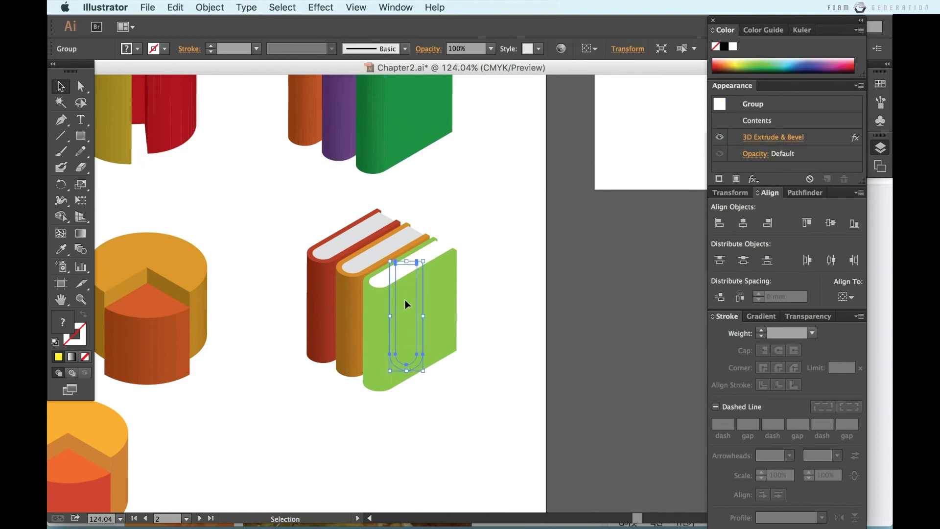
pyautogui.moveTo(404, 301); pyautogui.dragTo(520, 301)
pyautogui.click(210, 8)
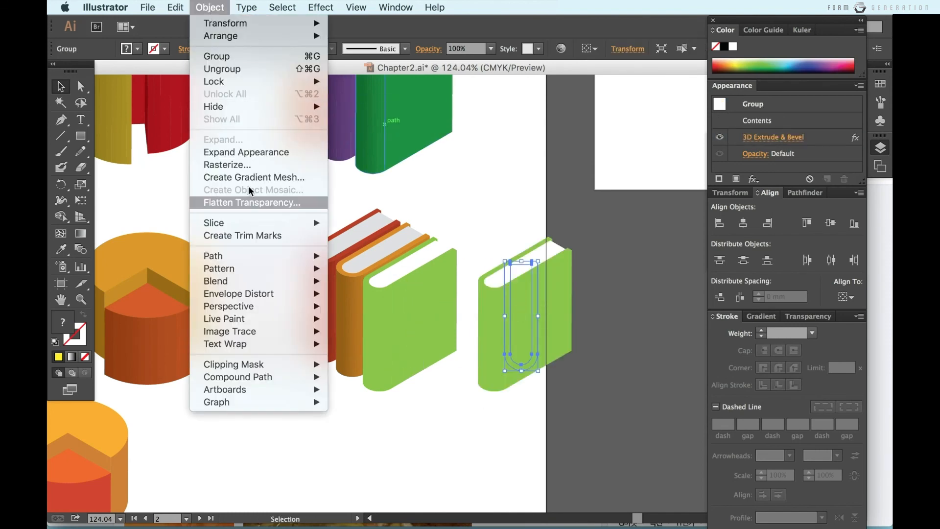
pyautogui.click(249, 152)
pyautogui.click(554, 367)
pyautogui.scroll(5, 554, 367)
# Ungroup the expanded green book twice so its faces can be selected individually
pyautogui.click(475, 300)
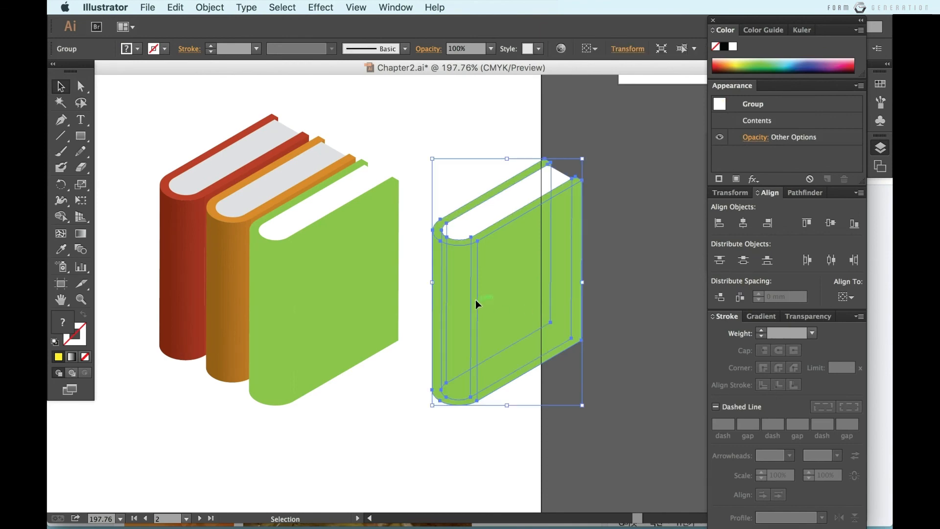
pyautogui.rightClick(475, 302)
pyautogui.click(518, 376)
pyautogui.rightClick(497, 343)
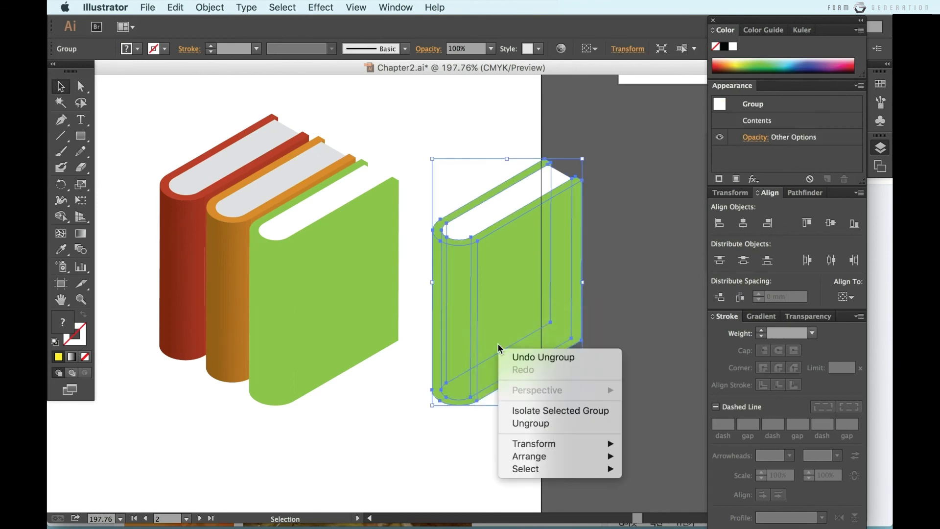
pyautogui.click(526, 423)
pyautogui.press('super+shift+a')
# Fill the front cover and spine of the expanded green book with the darker green 7EB232
pyautogui.click(486, 301)
pyautogui.keyDown('shift'); pyautogui.click(446, 300); pyautogui.keyUp('shift')
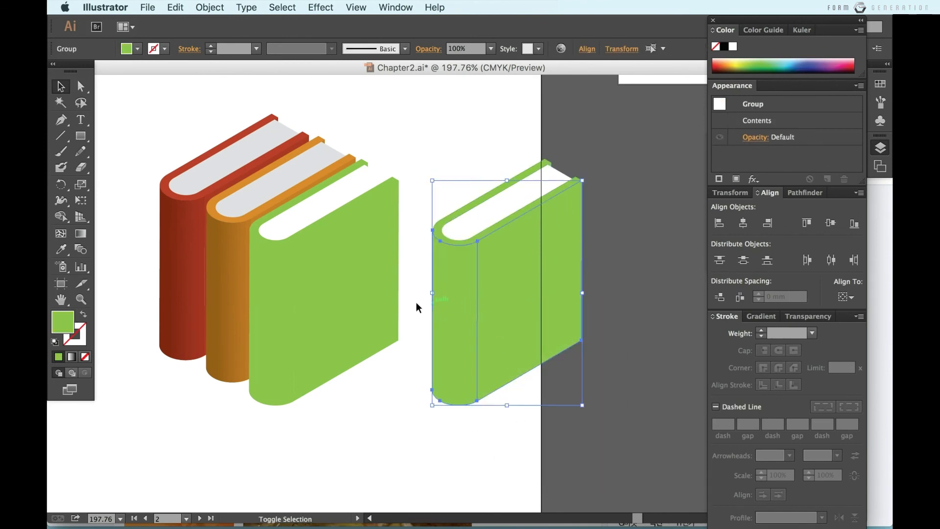
pyautogui.doubleClick(71, 326)
pyautogui.click(393, 311)
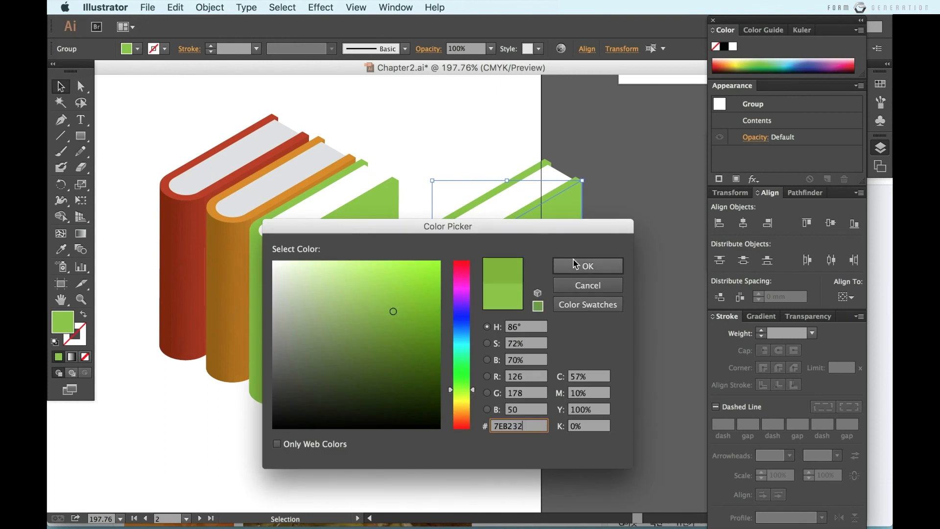
pyautogui.click(575, 265)
pyautogui.click(490, 463)
# Fill only the spine of the expanded green book with an even darker green
pyautogui.click(466, 327)
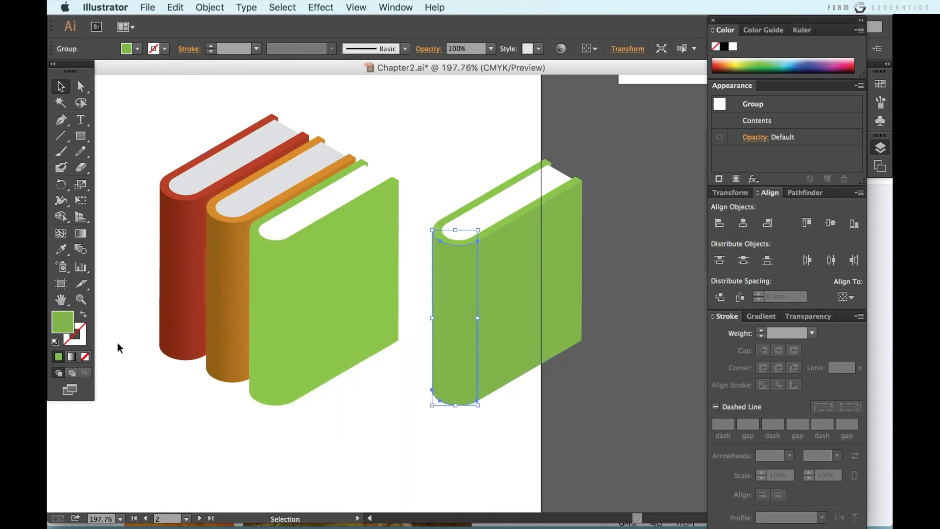
pyautogui.doubleClick(66, 327)
pyautogui.click(407, 323)
pyautogui.click(587, 266)
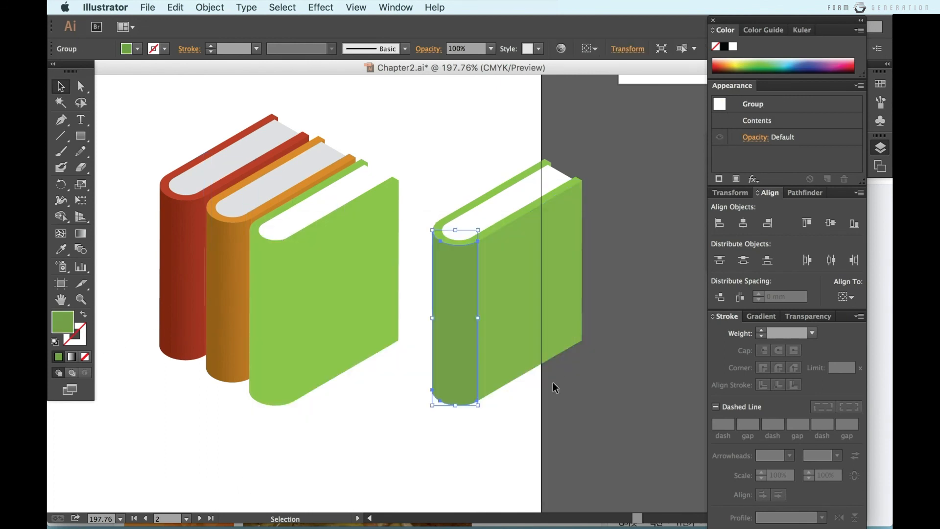
pyautogui.click(532, 423)
# Select all parts of the recoloured green book copy
pyautogui.press('super+minus')
pyautogui.click(483, 274)
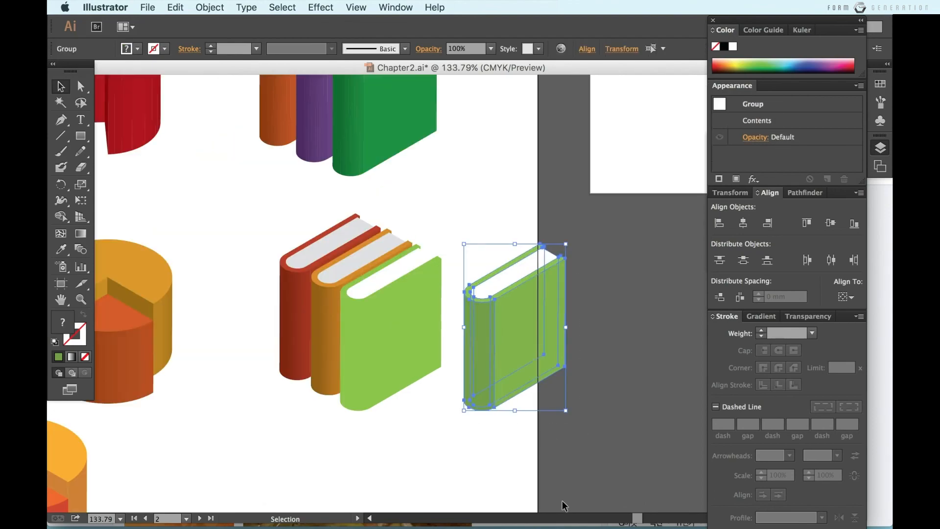